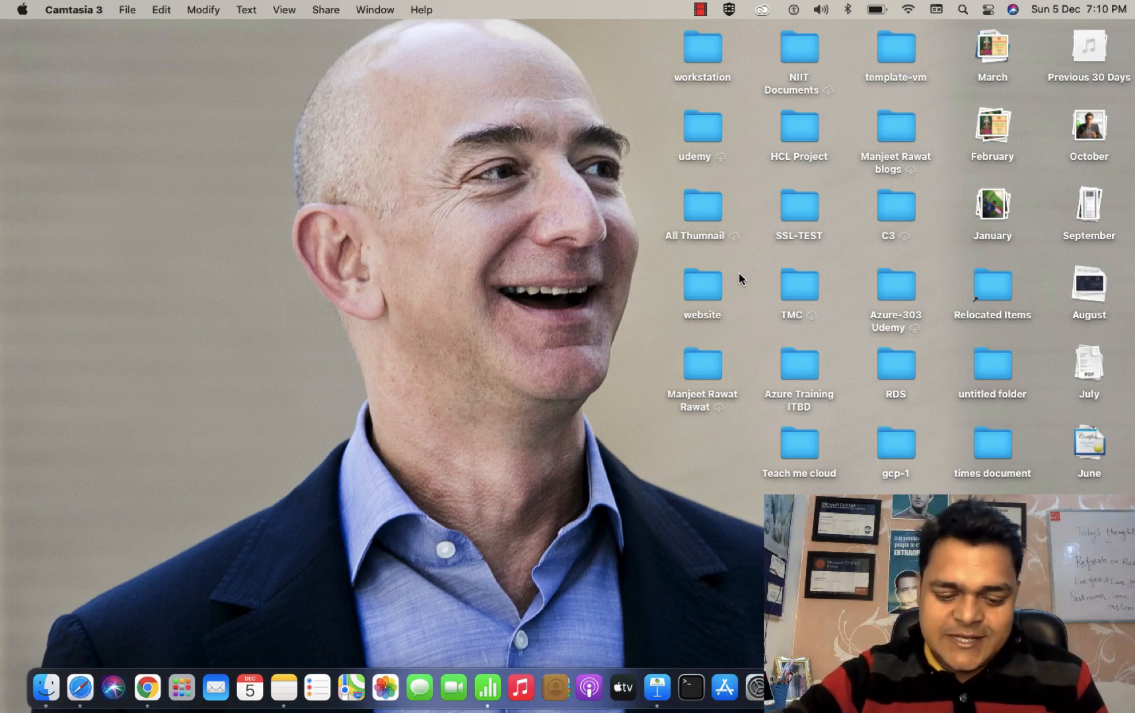
Step: Switch from the Finder desktop to the full-screen Safari space showing the AWS console home
{"action": "key", "text": "ctrl+Right"}
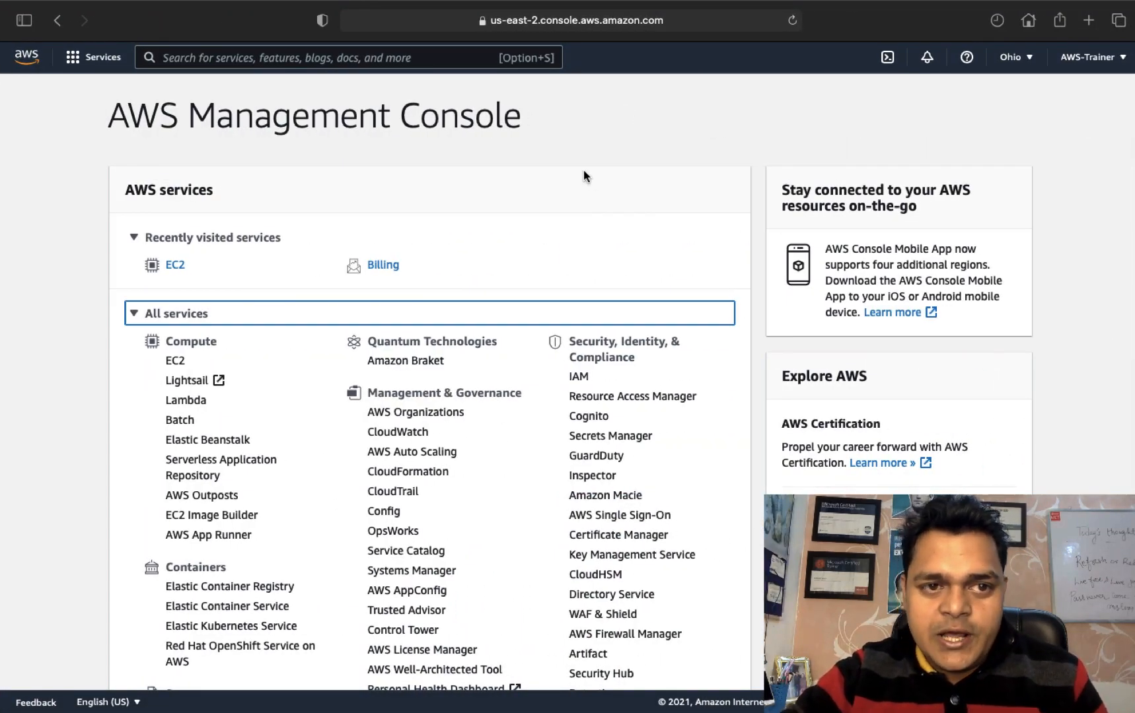
{"action": "scroll", "coordinate": [488, 246], "scroll_direction": "down", "scroll_amount": 5}
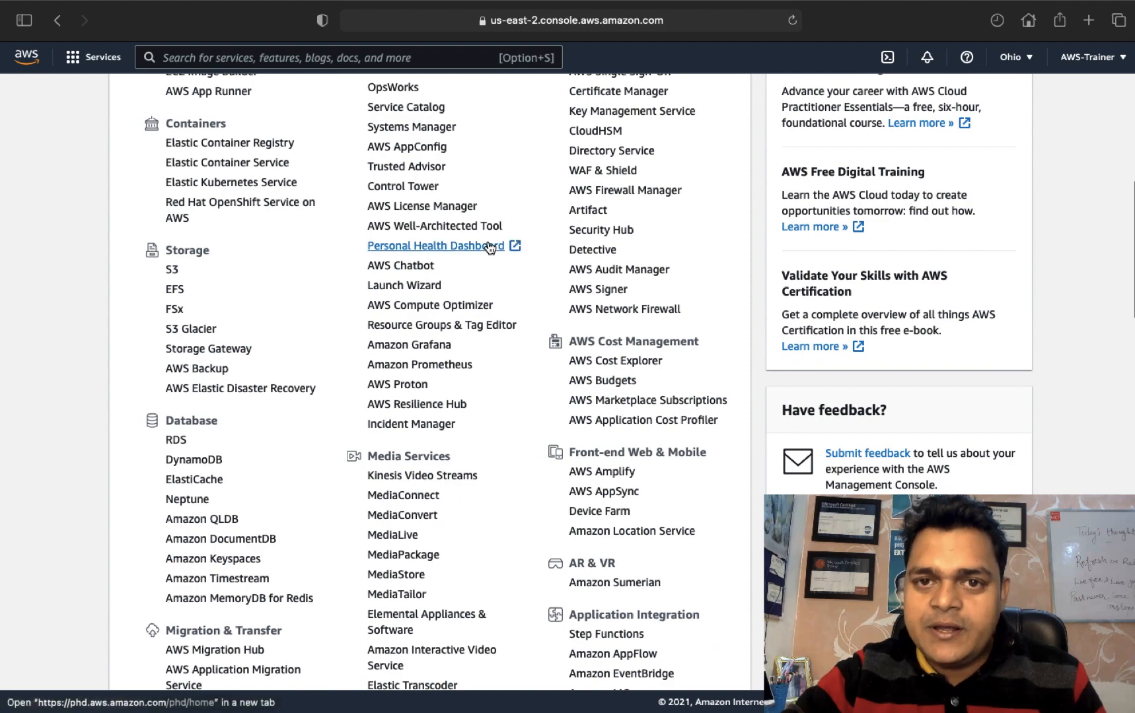
{"action": "scroll", "coordinate": [488, 247], "scroll_direction": "up", "scroll_amount": 5}
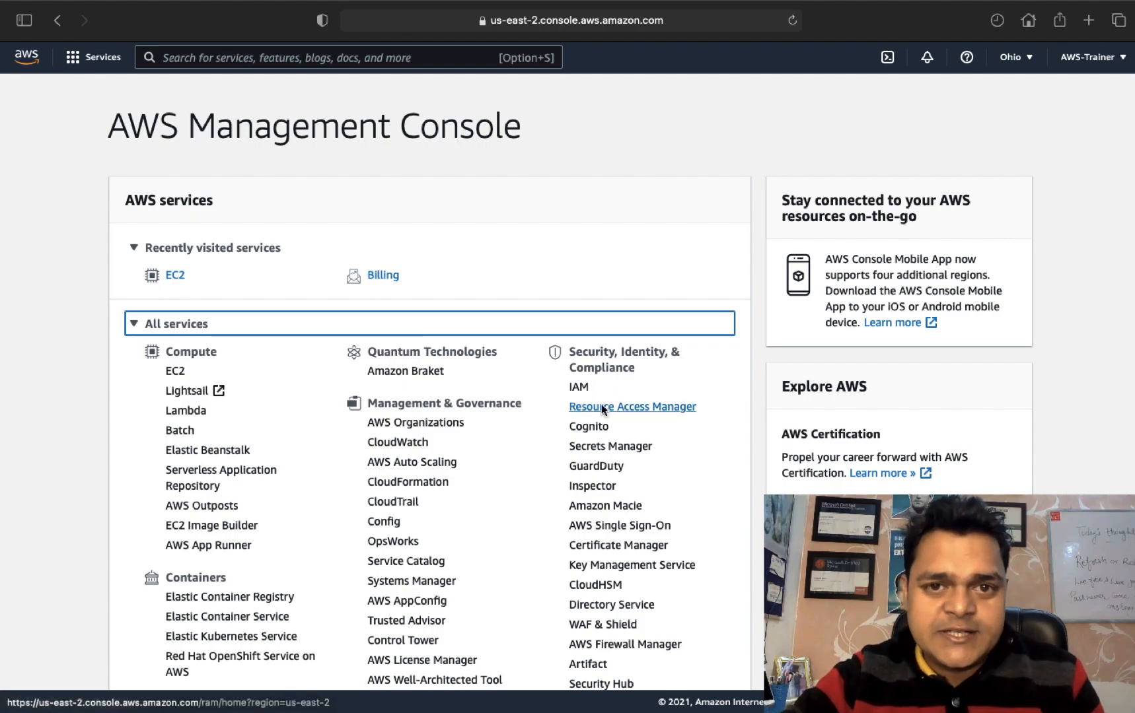
{"action": "scroll", "coordinate": [657, 450], "scroll_direction": "down", "scroll_amount": 15}
{"action": "scroll", "coordinate": [657, 454], "scroll_direction": "down", "scroll_amount": 3}
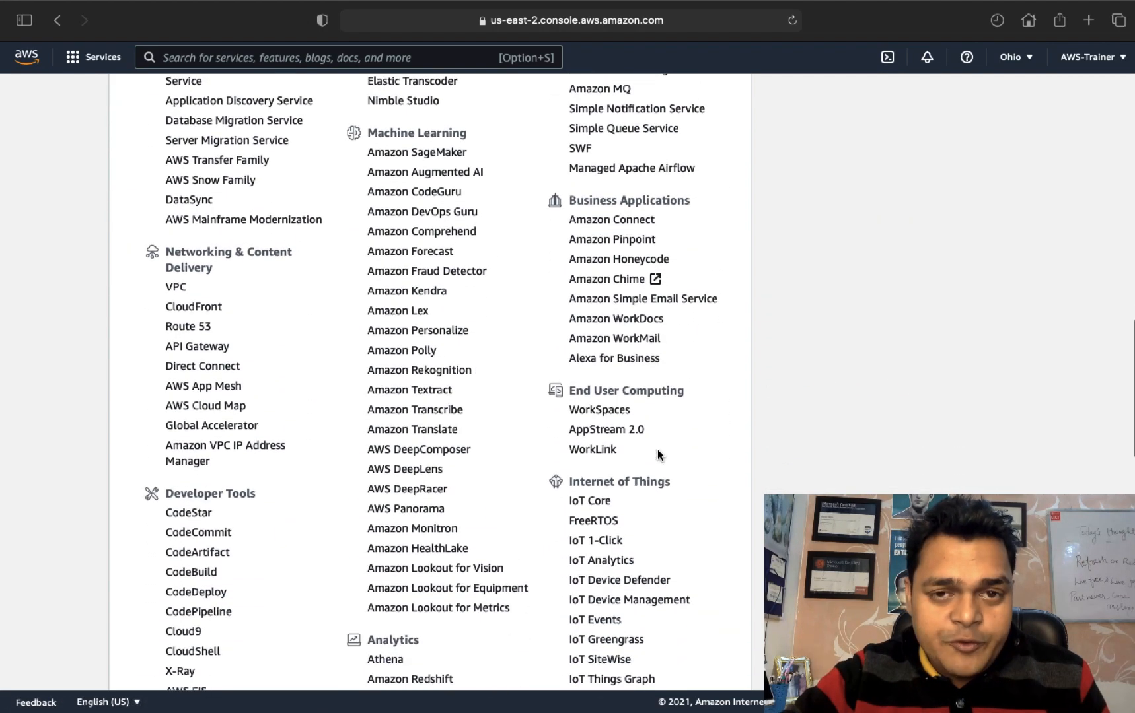
{"action": "key", "text": "ctrl+Left"}
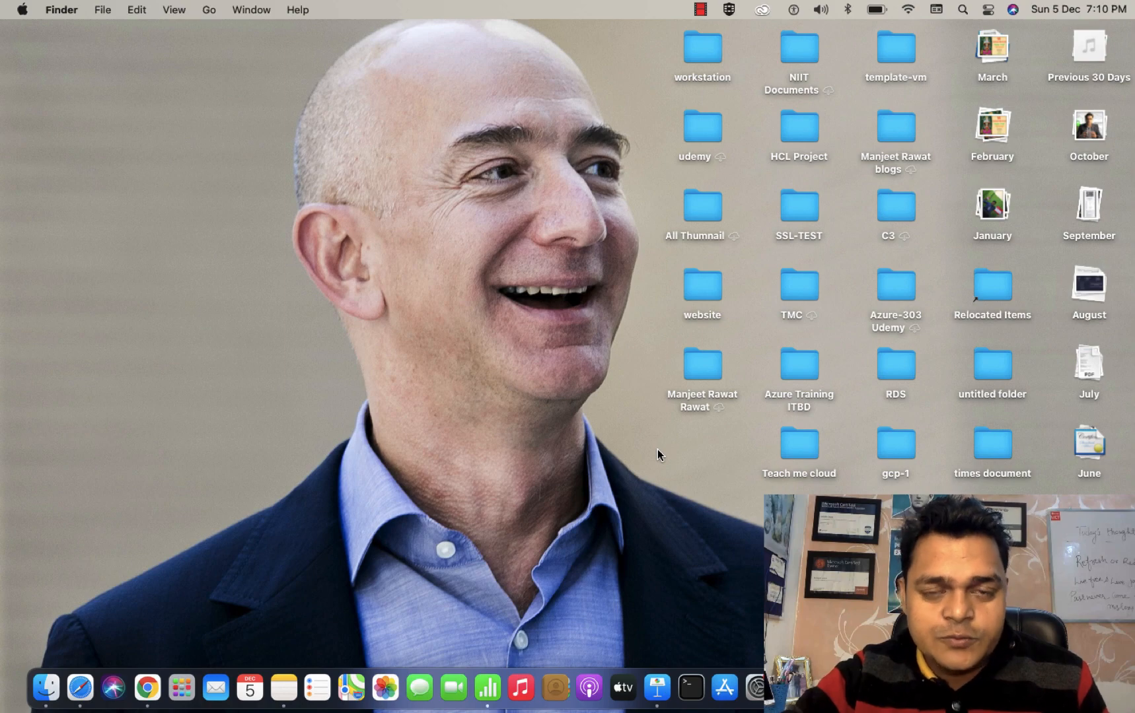
{"action": "key", "text": "ctrl+Right"}
{"action": "scroll", "coordinate": [657, 454], "scroll_direction": "up", "scroll_amount": 10}
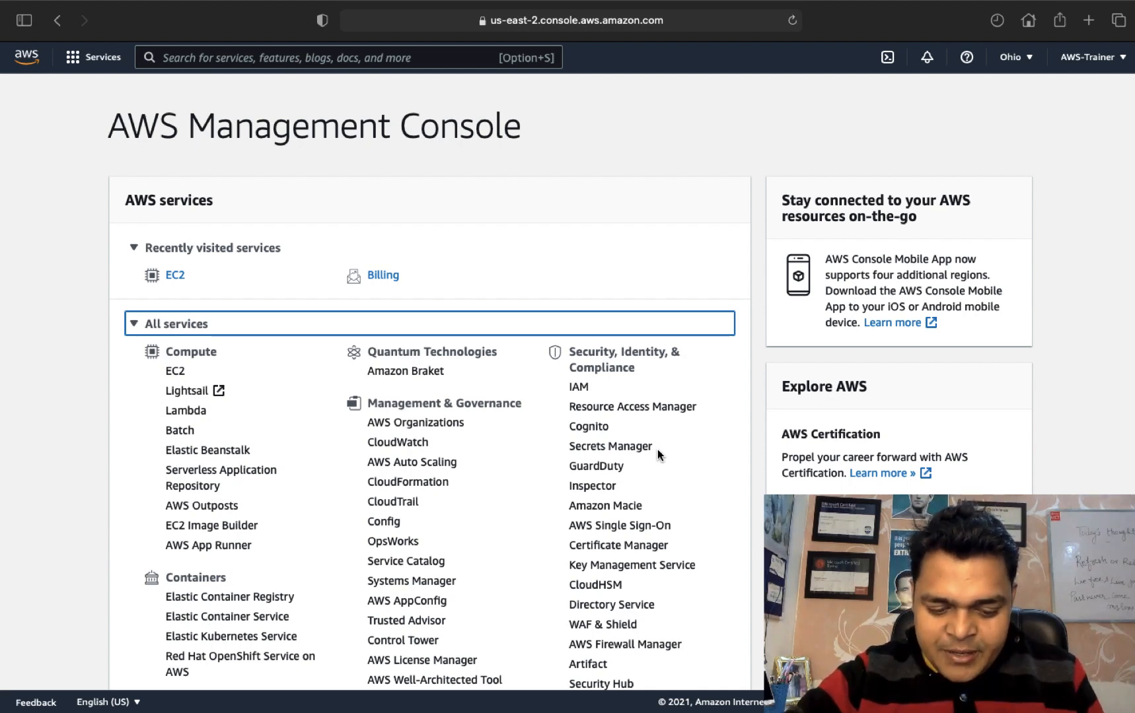
{"action": "left_click", "coordinate": [657, 449]}
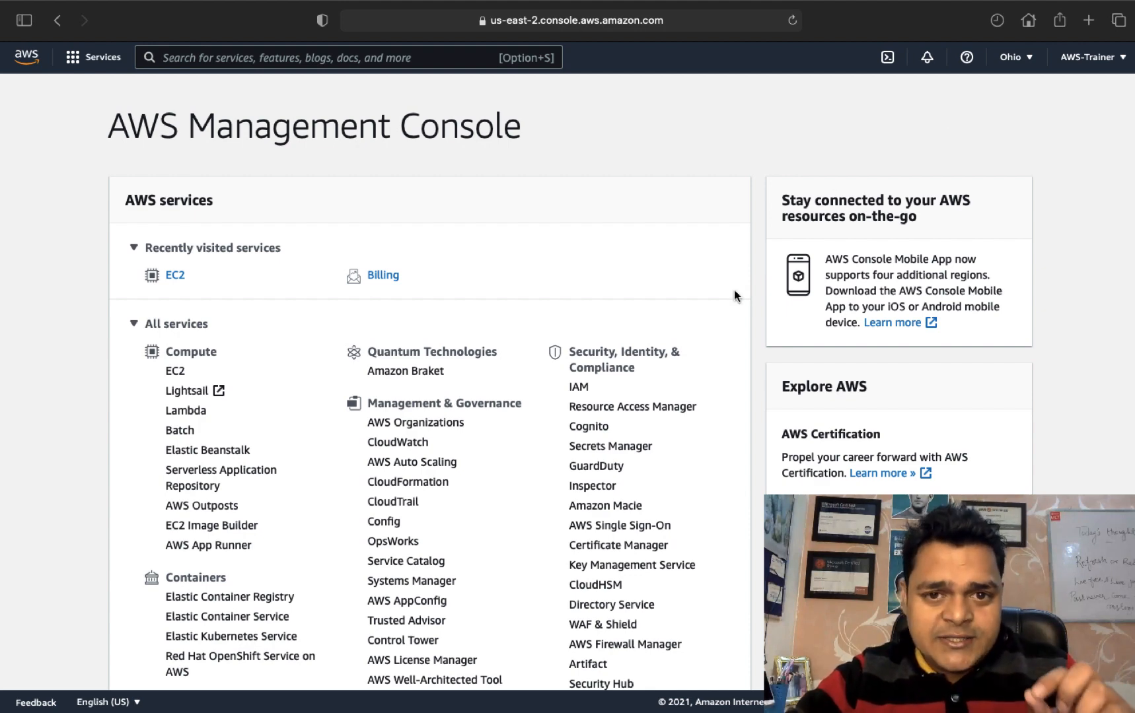
{"action": "scroll", "coordinate": [686, 313], "scroll_direction": "down", "scroll_amount": 3}
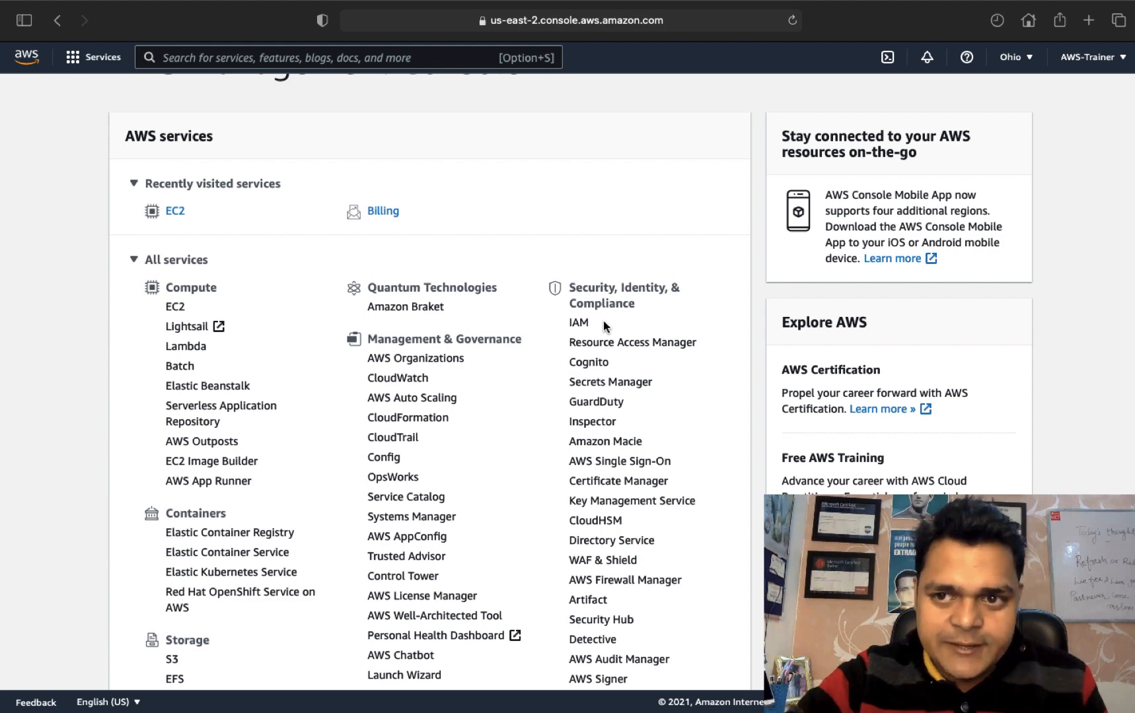
Step: Open IAM from Security, Identity & Compliance in a new tab and switch to it
{"action": "right_click", "coordinate": [577, 325]}
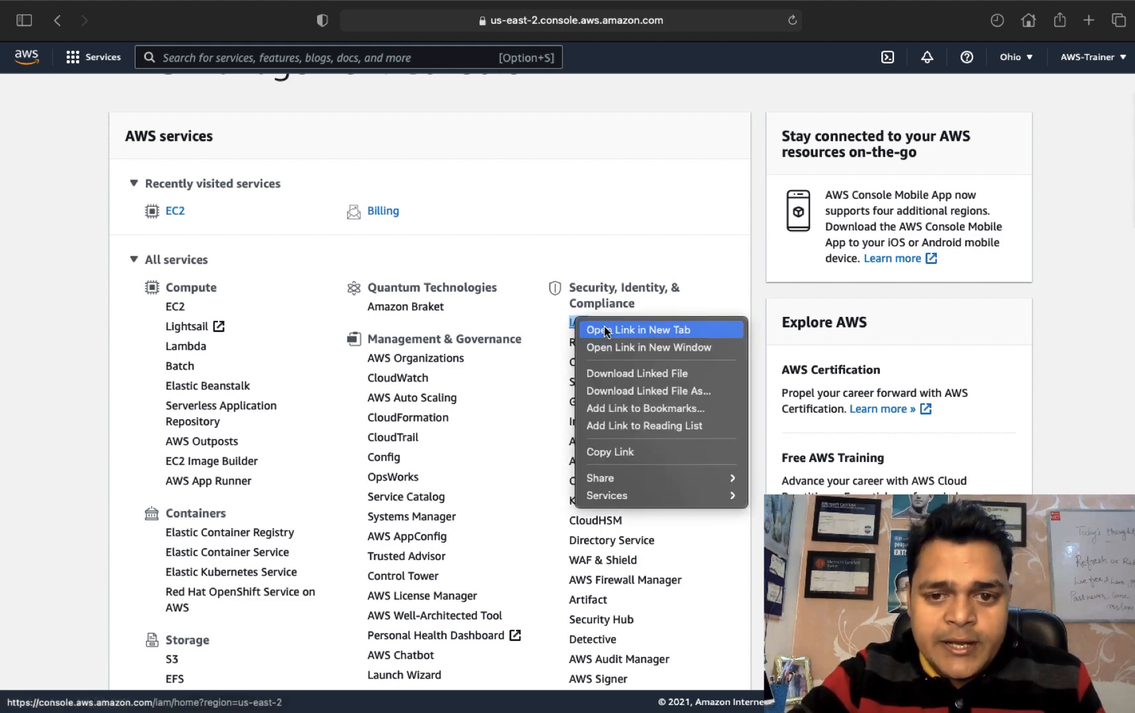
{"action": "left_click", "coordinate": [609, 328]}
{"action": "scroll", "coordinate": [610, 331], "scroll_direction": "up", "scroll_amount": 1}
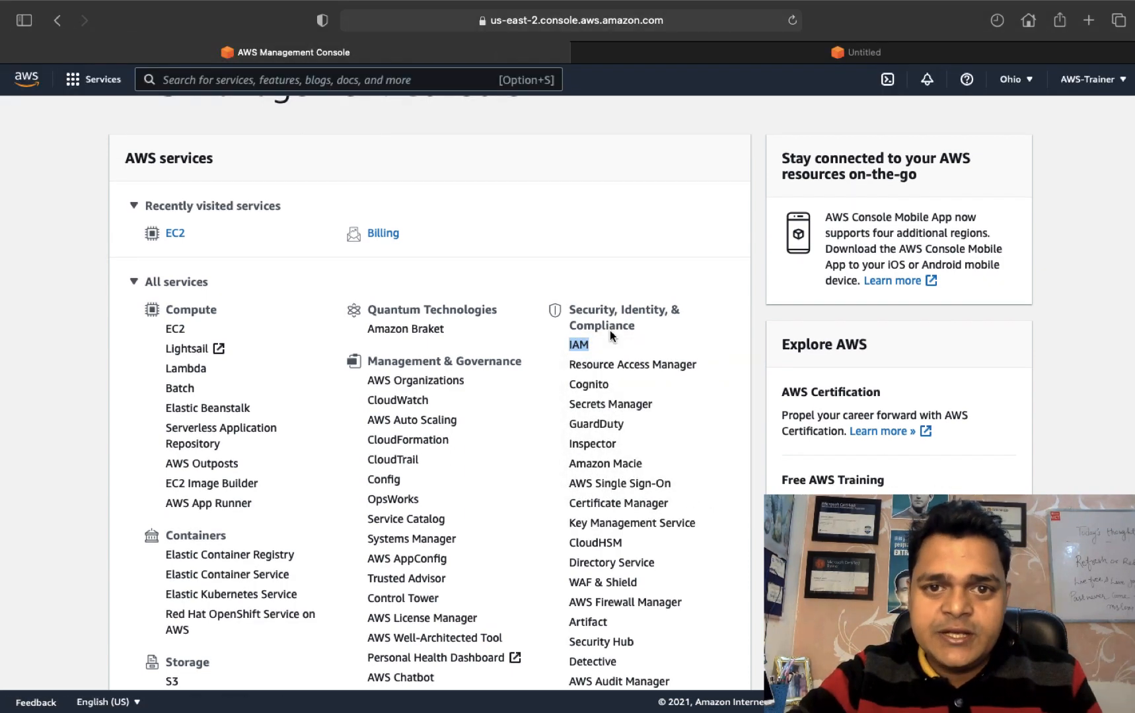
{"action": "left_click", "coordinate": [741, 52]}
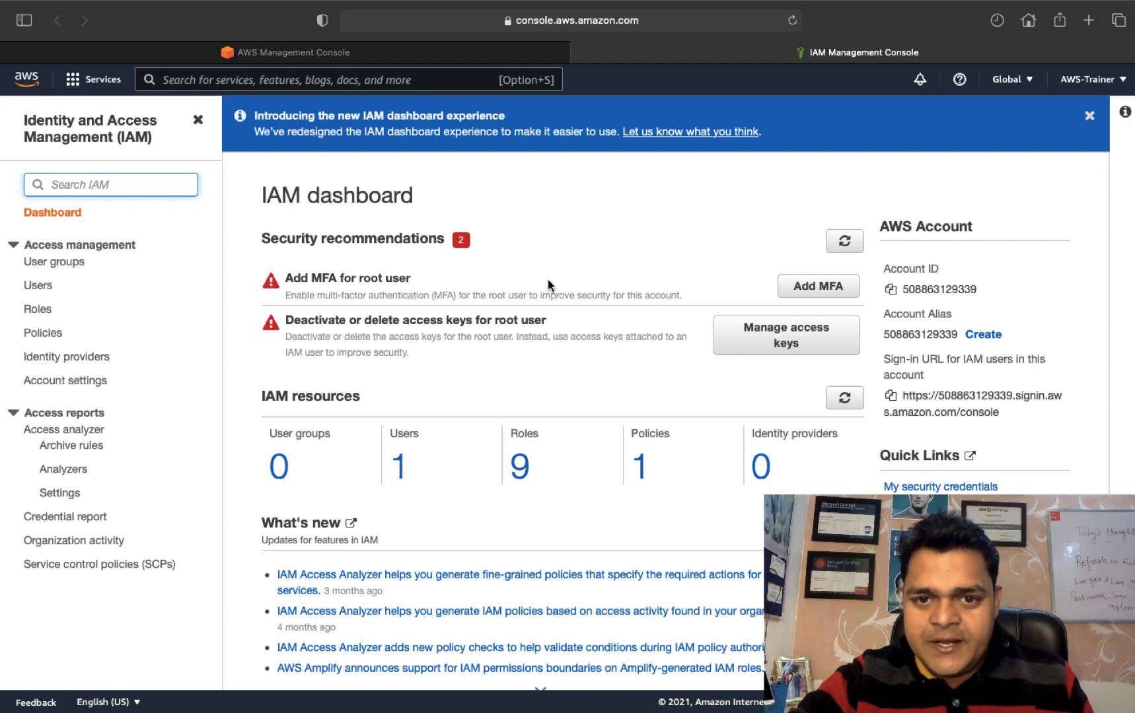
Step: Close the blue IAM dashboard announcement banner and refresh Security recommendations twice
{"action": "left_click", "coordinate": [1090, 116]}
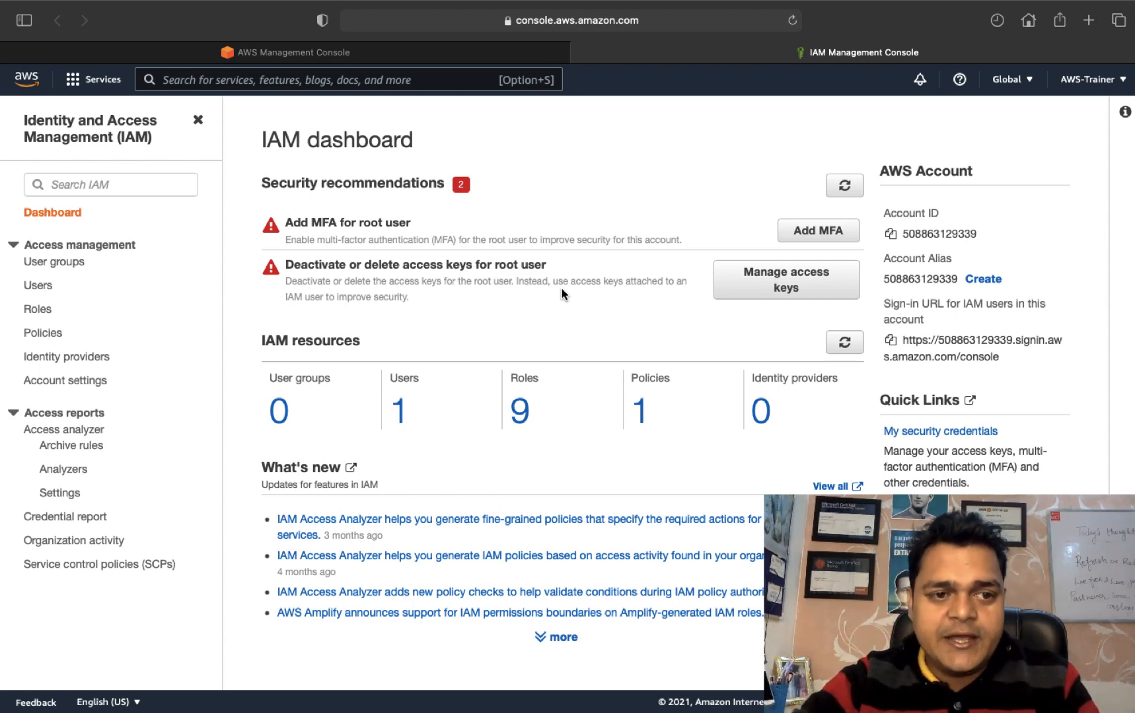
{"action": "left_click", "coordinate": [839, 187]}
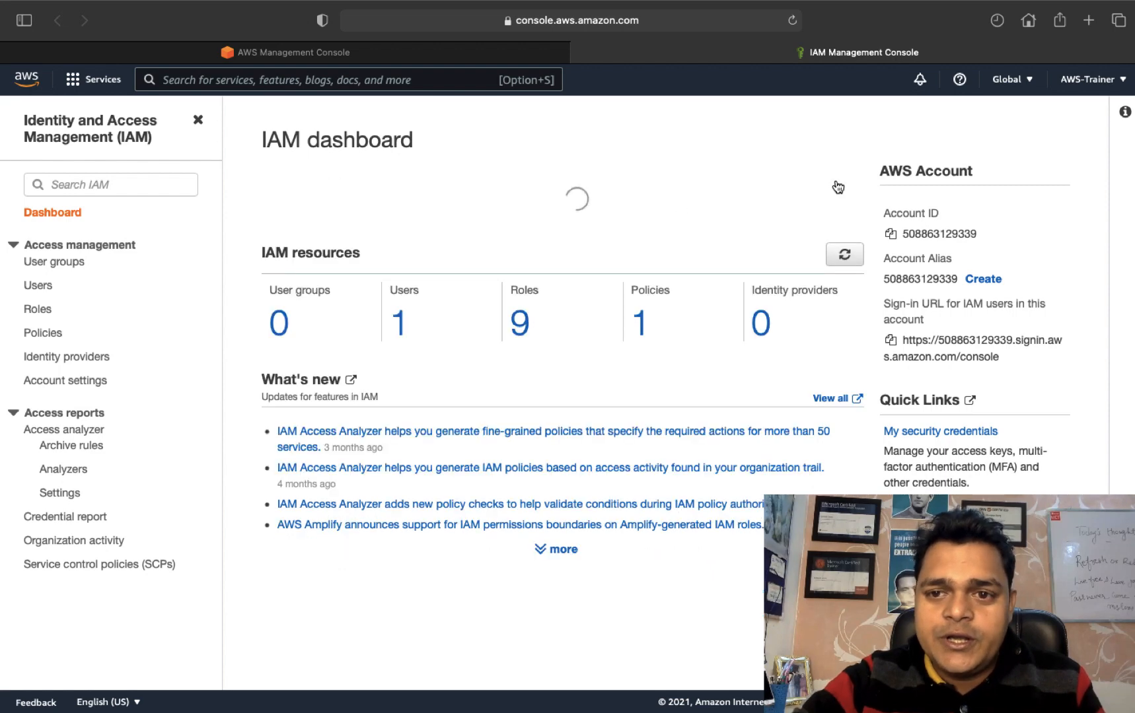
{"action": "left_click", "coordinate": [839, 187]}
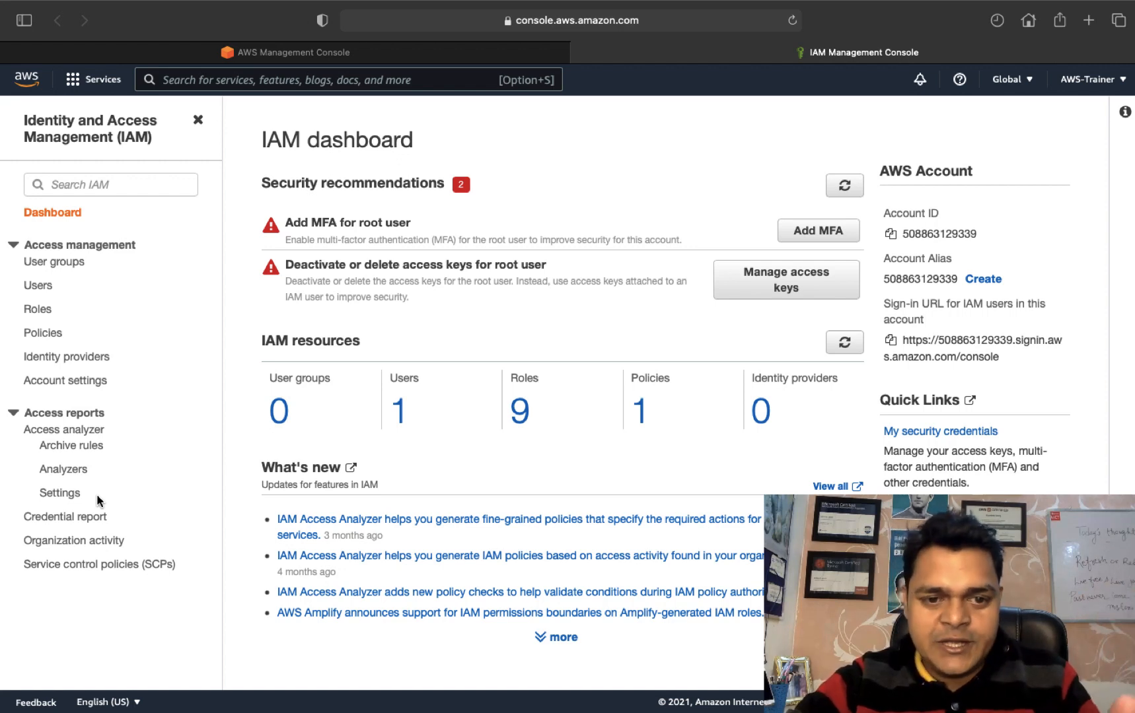
Step: Go to the IAM Users list, dismiss the autofill popup, and start Add users
{"action": "left_click", "coordinate": [44, 289]}
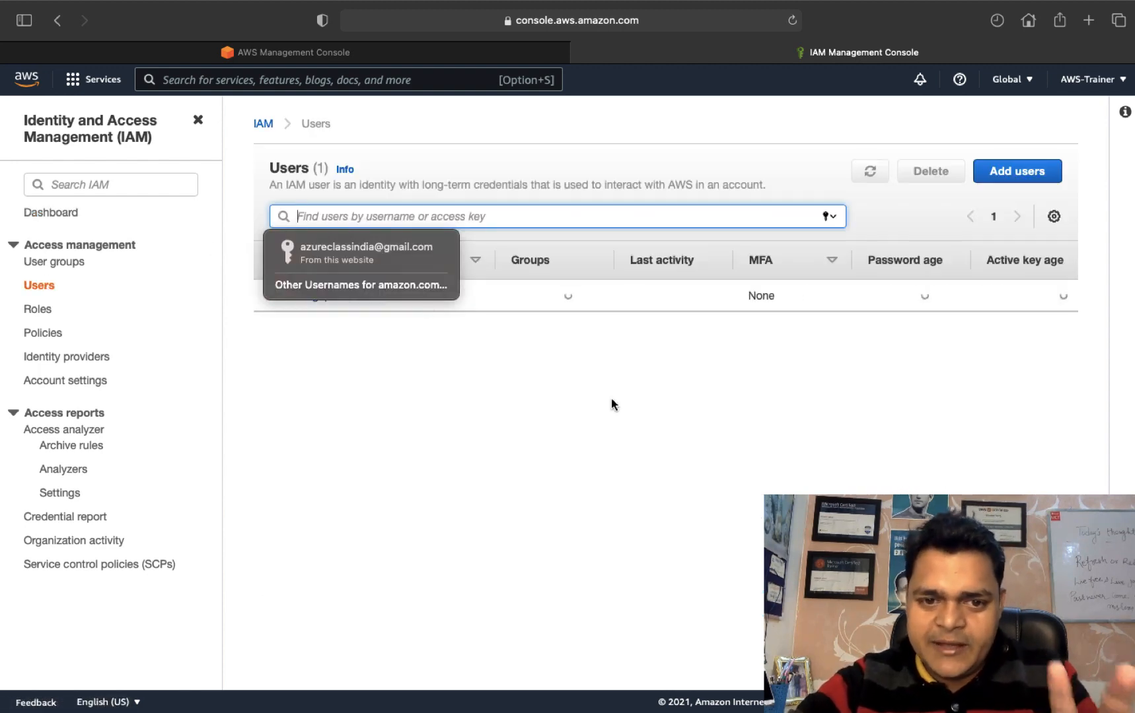
{"action": "left_click", "coordinate": [637, 432]}
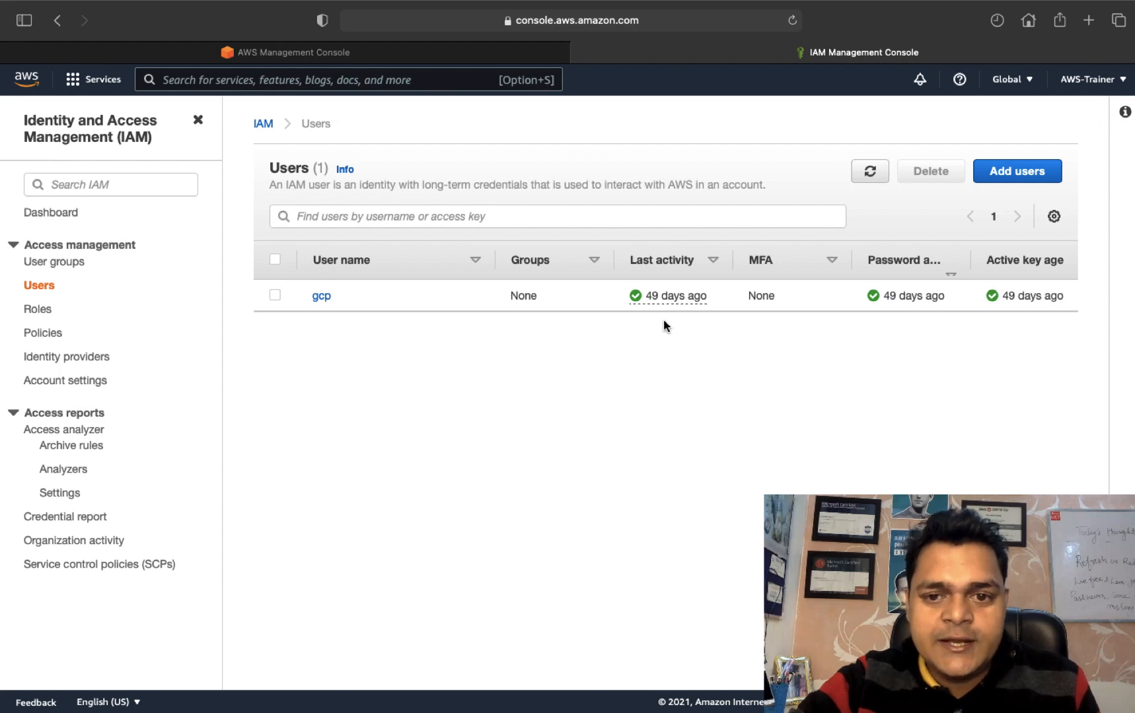
{"action": "scroll", "coordinate": [652, 301], "scroll_direction": "down", "scroll_amount": 1}
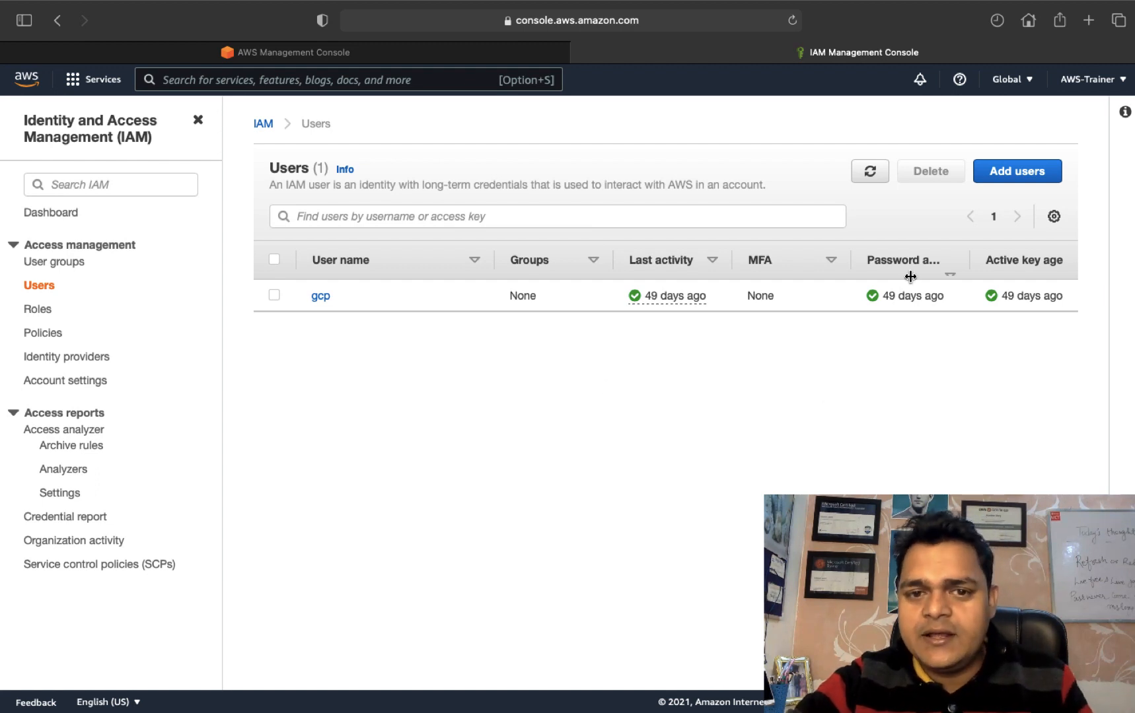
{"action": "left_click", "coordinate": [1027, 181]}
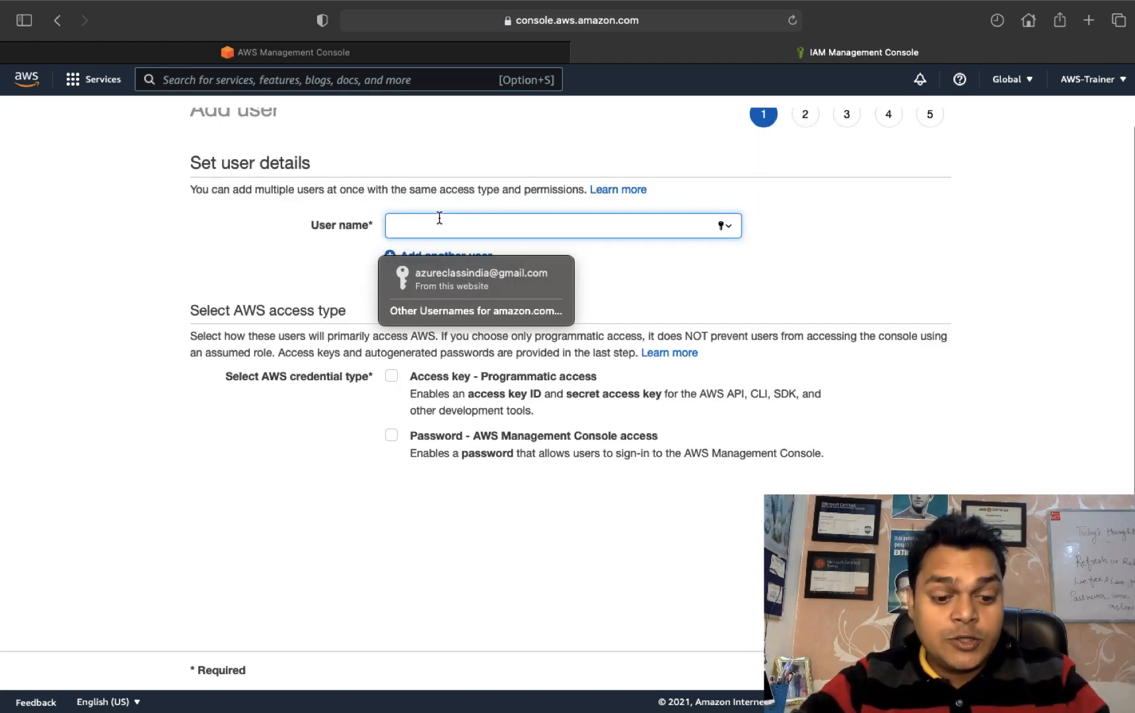
Step: Name the new user 'cloud' and enable programmatic access
{"action": "type", "text": "cloud"}
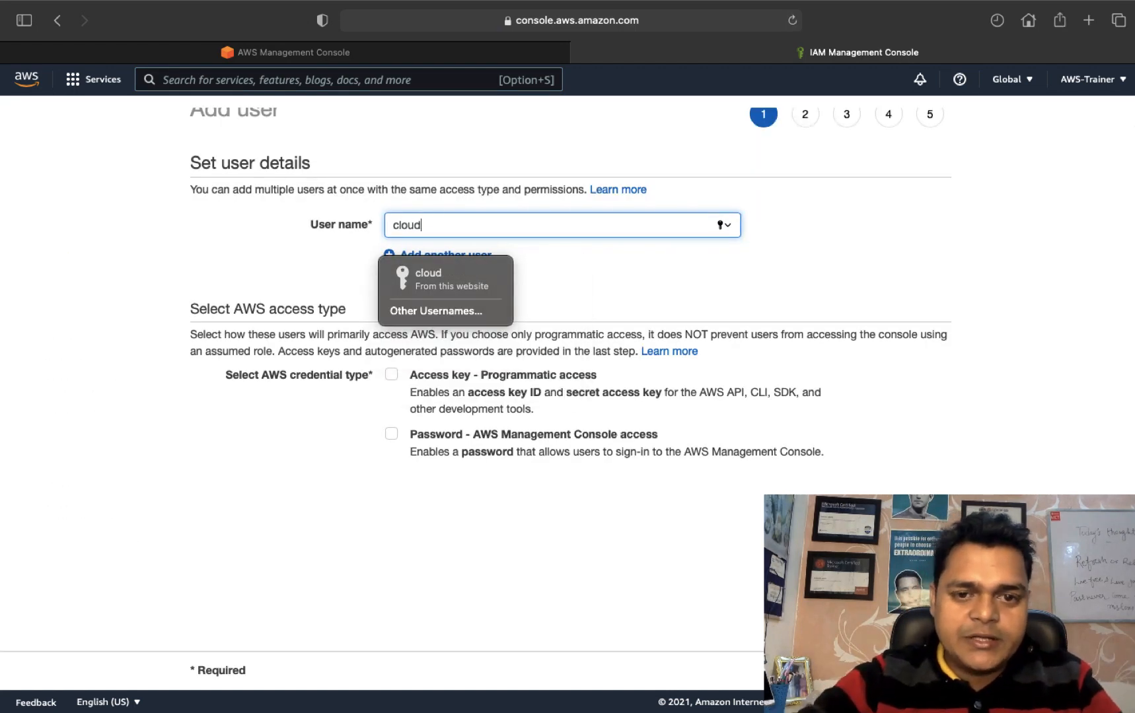
{"action": "left_click", "coordinate": [598, 274]}
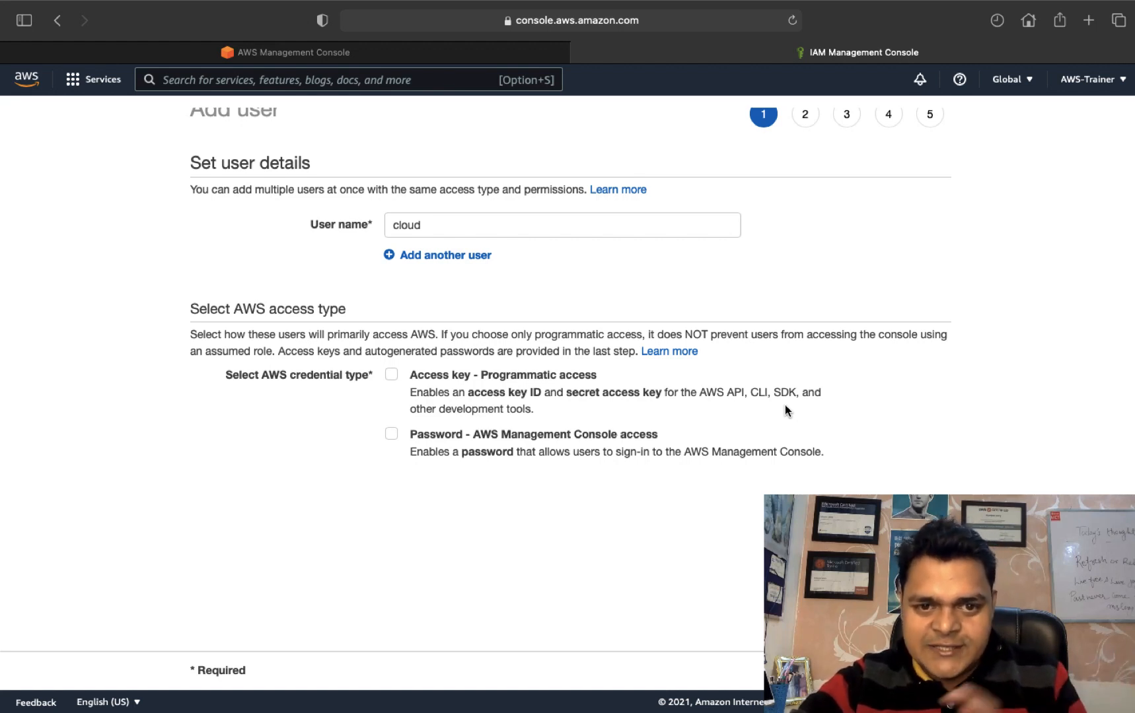
{"action": "left_click", "coordinate": [388, 372]}
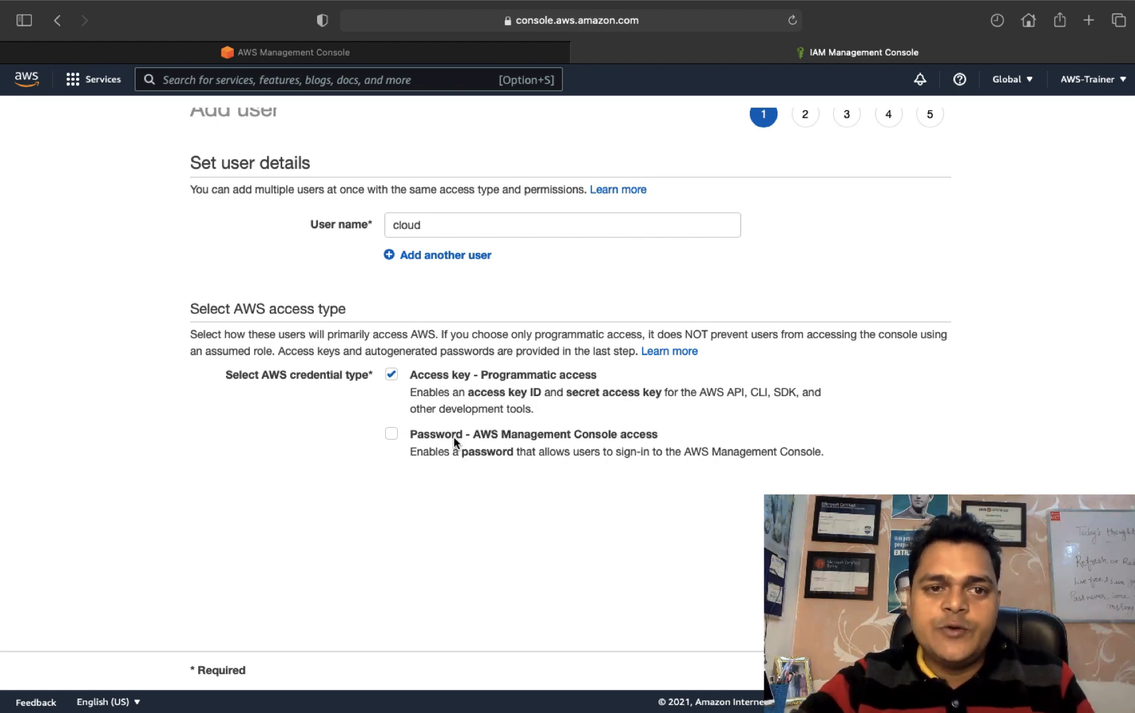
{"action": "left_click", "coordinate": [411, 56]}
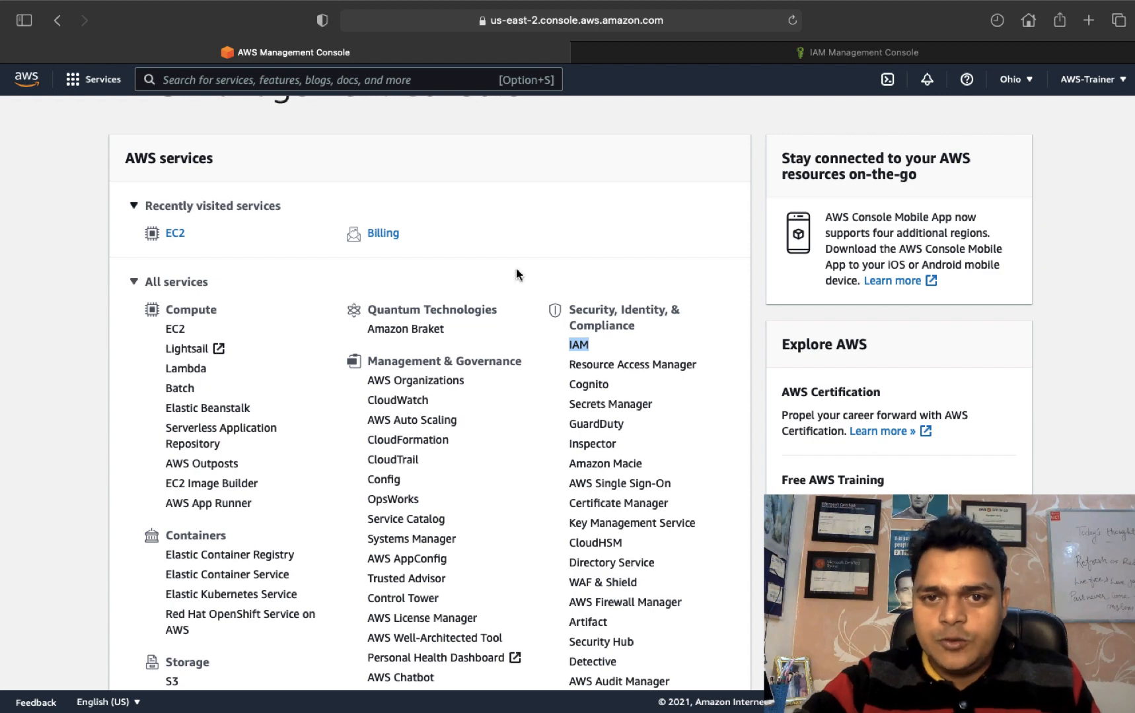
{"action": "left_click", "coordinate": [712, 55]}
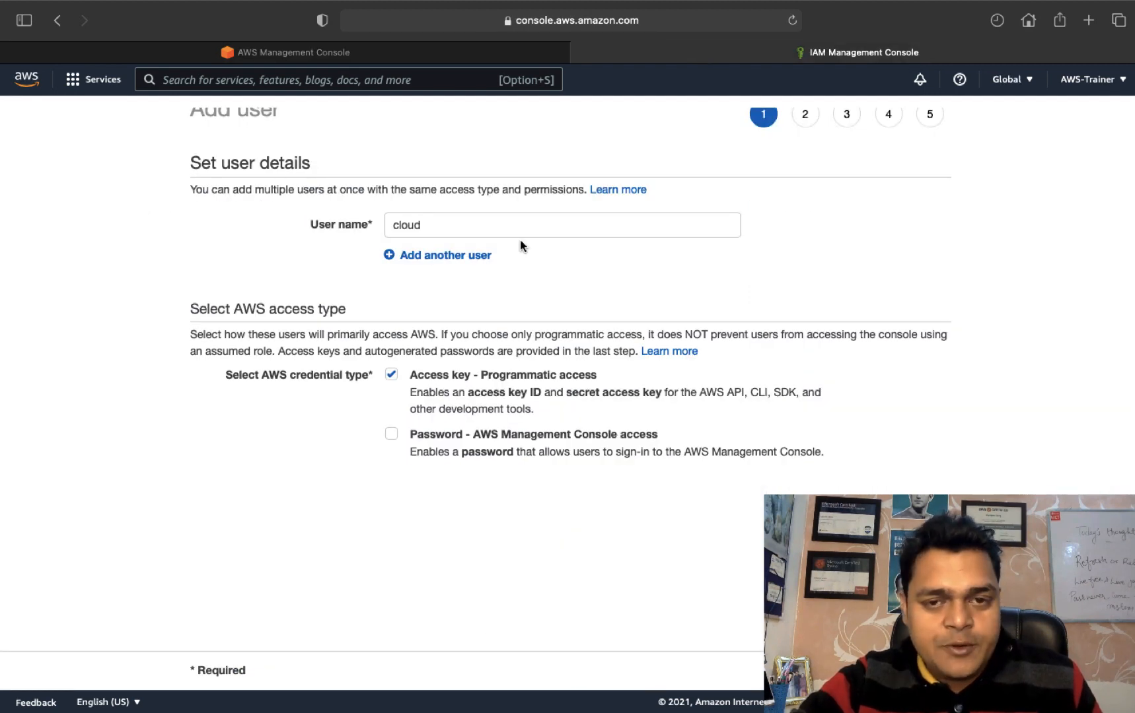
Step: Enable console access with a custom password and no required reset, then go to permissions
{"action": "left_click", "coordinate": [391, 434]}
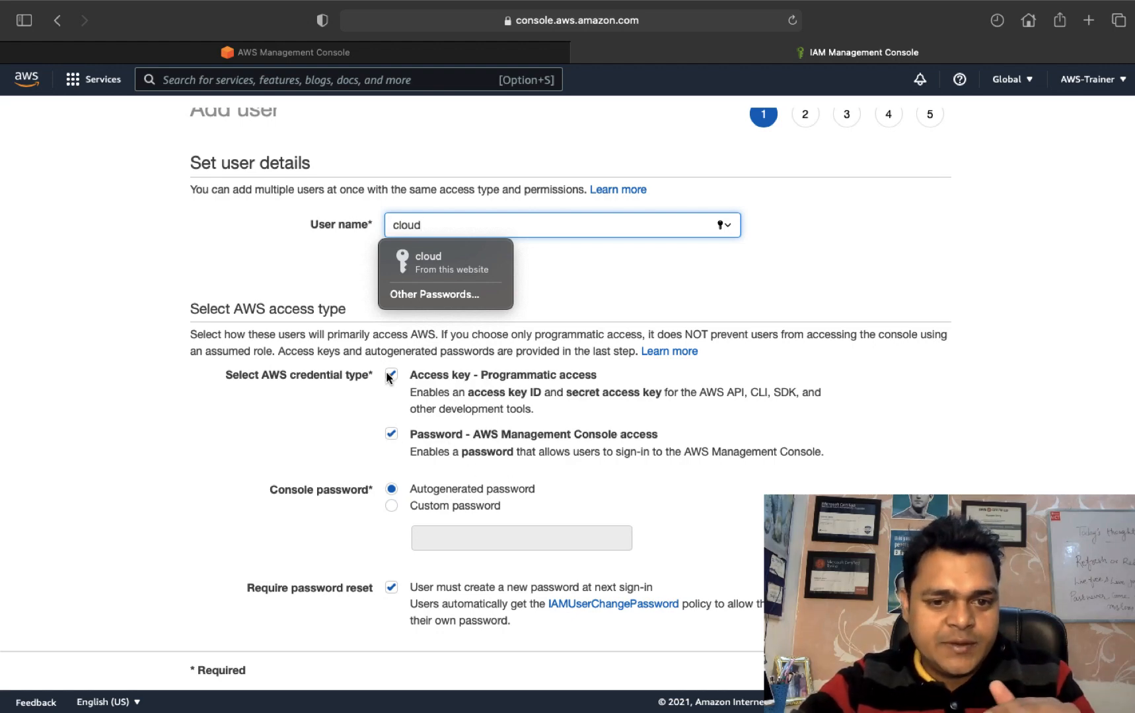
{"action": "left_click", "coordinate": [391, 505]}
{"action": "left_click", "coordinate": [436, 533]}
{"action": "type", "text": "••"}
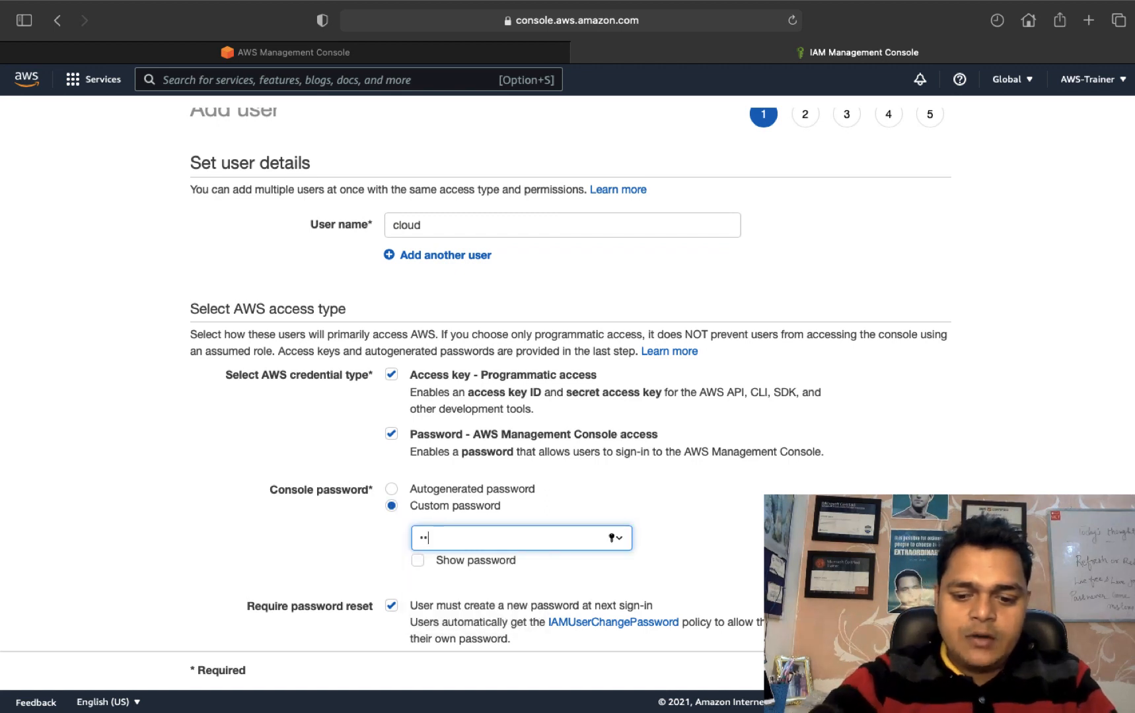
{"action": "key", "text": "BackSpace"}
{"action": "key", "text": "BackSpace"}
{"action": "type", "text": "••••••••••"}
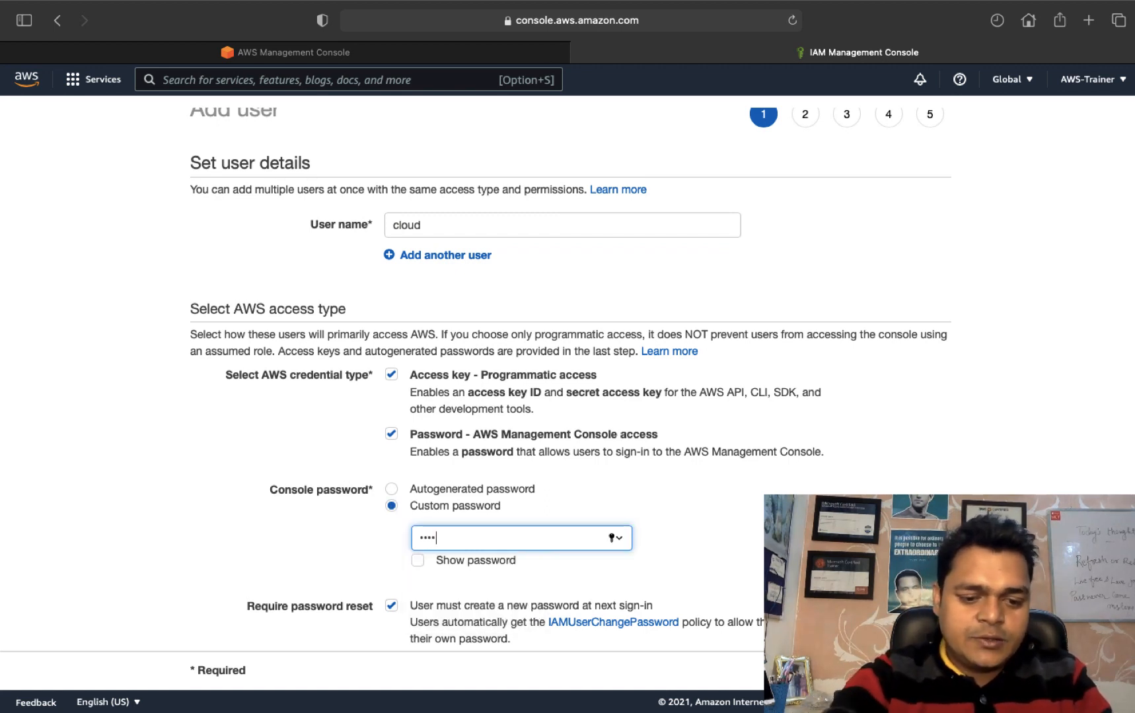
{"action": "scroll", "coordinate": [541, 578], "scroll_direction": "down", "scroll_amount": 1}
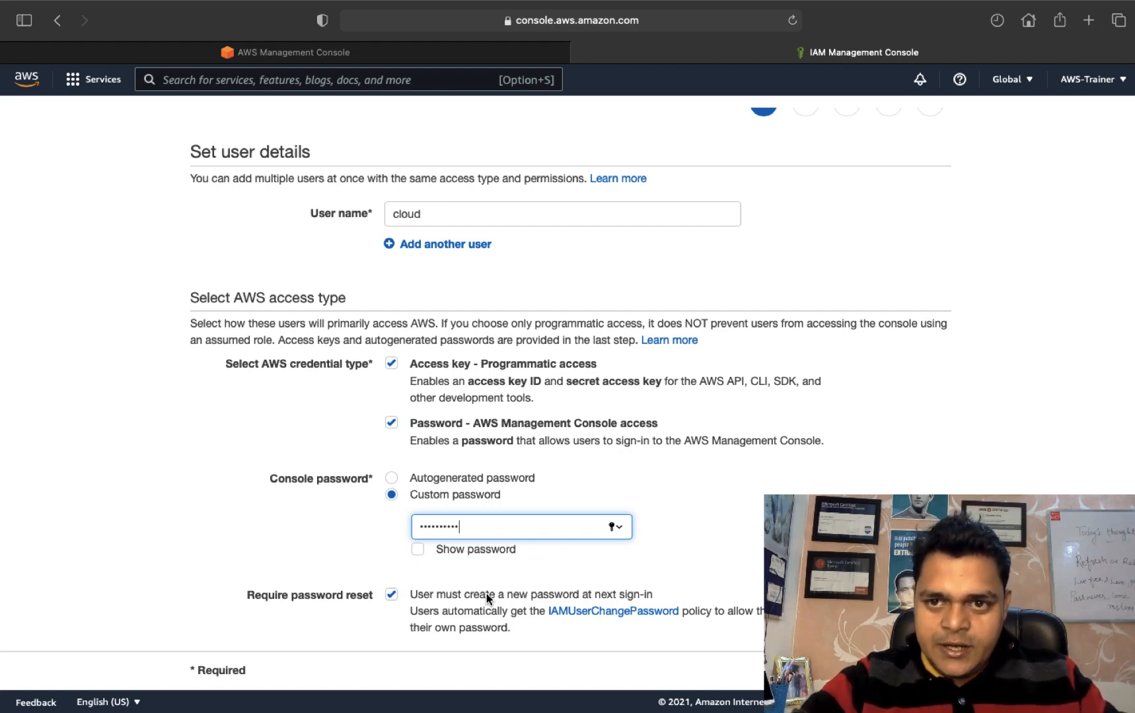
{"action": "left_click", "coordinate": [391, 596]}
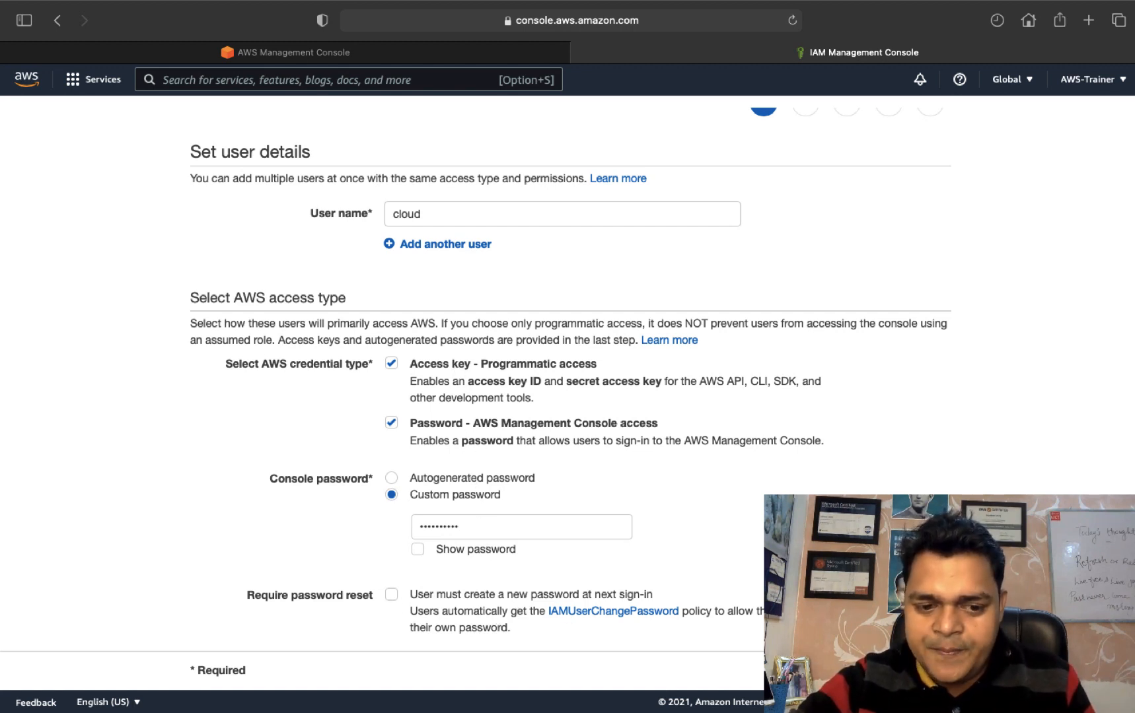
{"action": "left_click", "coordinate": [898, 670]}
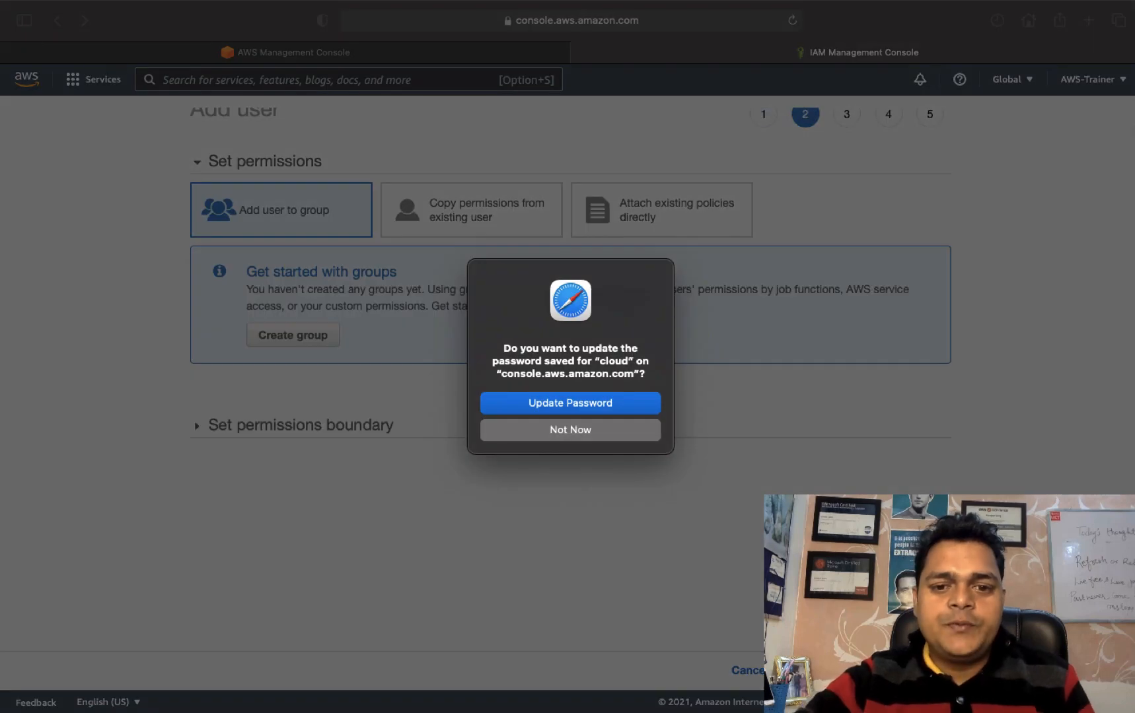
Step: Attach the AmazonS3FullAccess policy directly, found by searching 's3'
{"action": "left_click", "coordinate": [588, 430]}
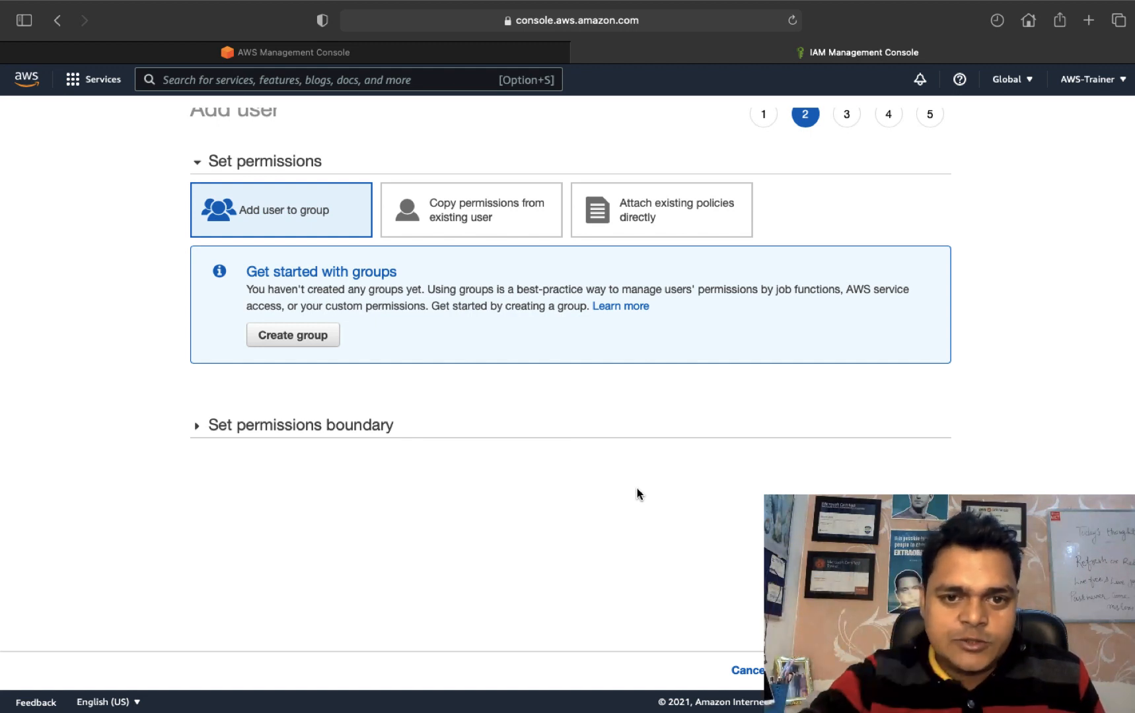
{"action": "left_click", "coordinate": [501, 231]}
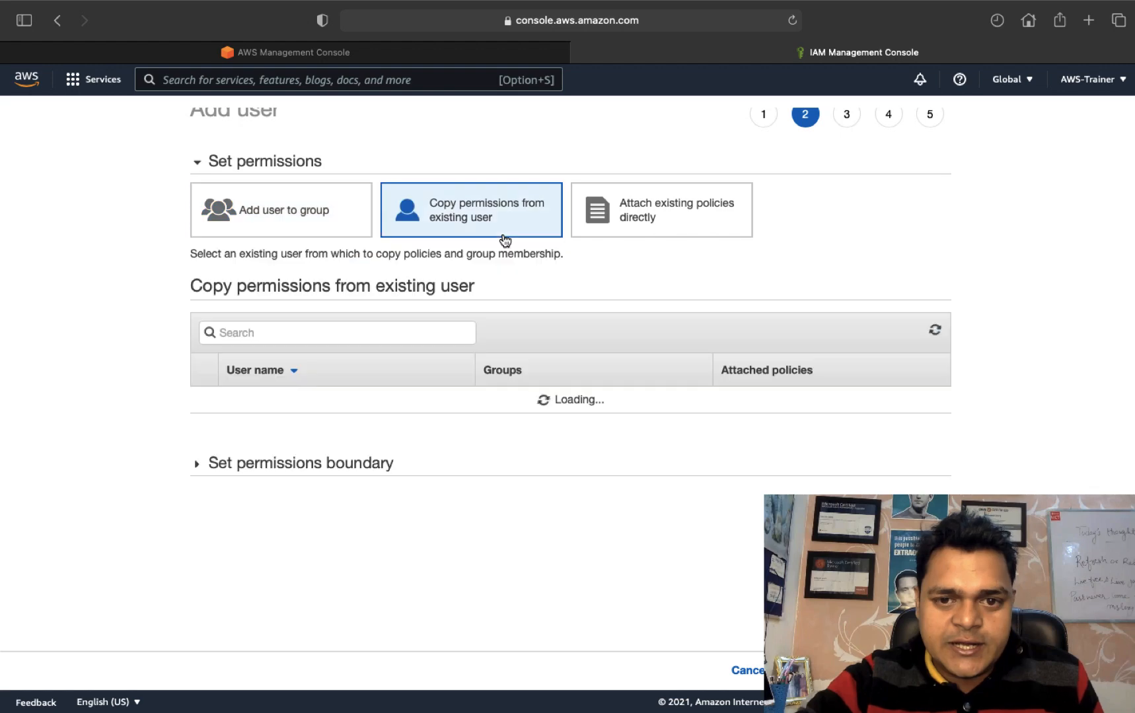
{"action": "left_click", "coordinate": [679, 226]}
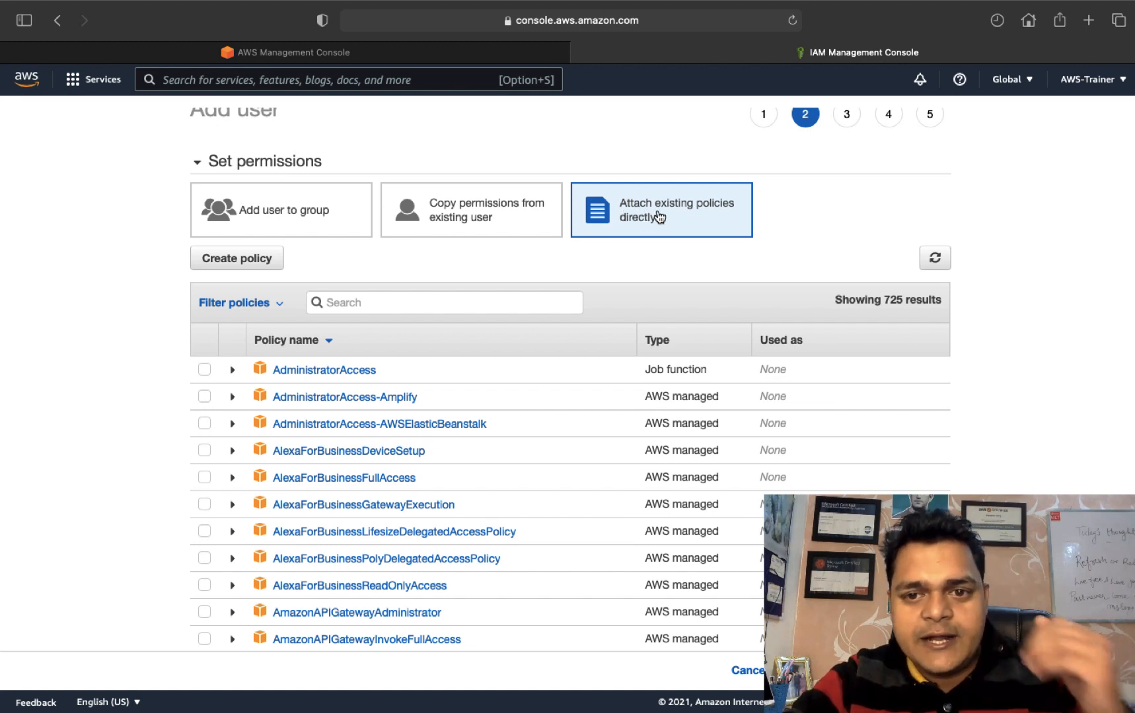
{"action": "left_click", "coordinate": [401, 297]}
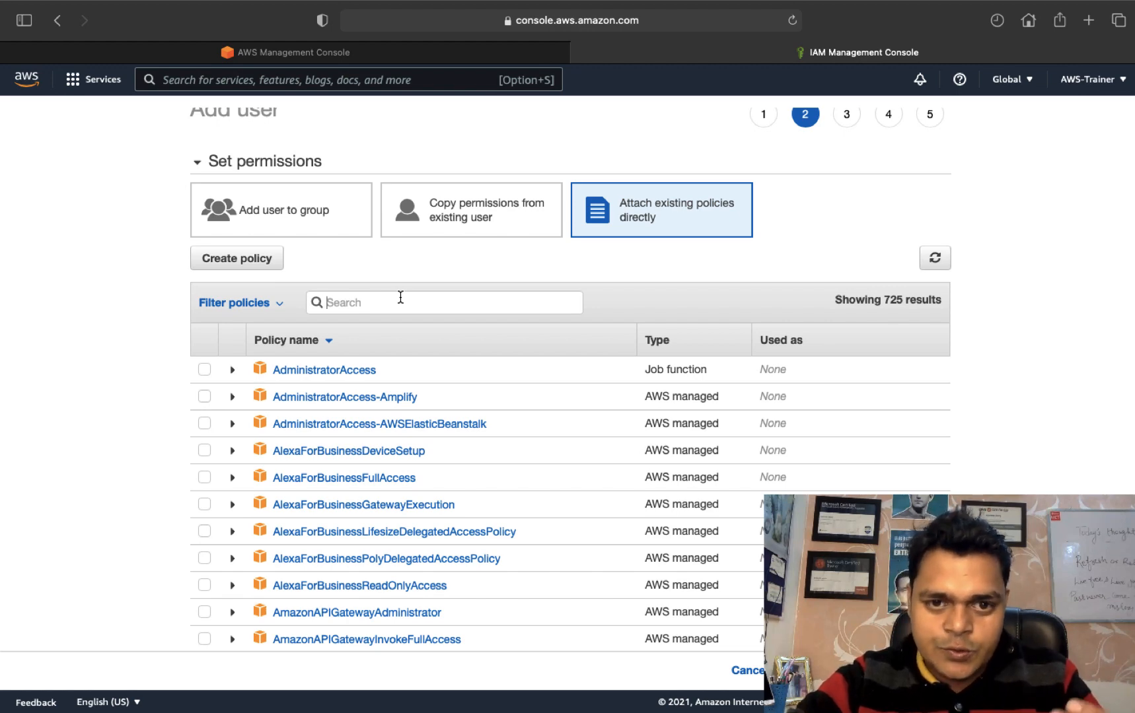
{"action": "type", "text": "s3"}
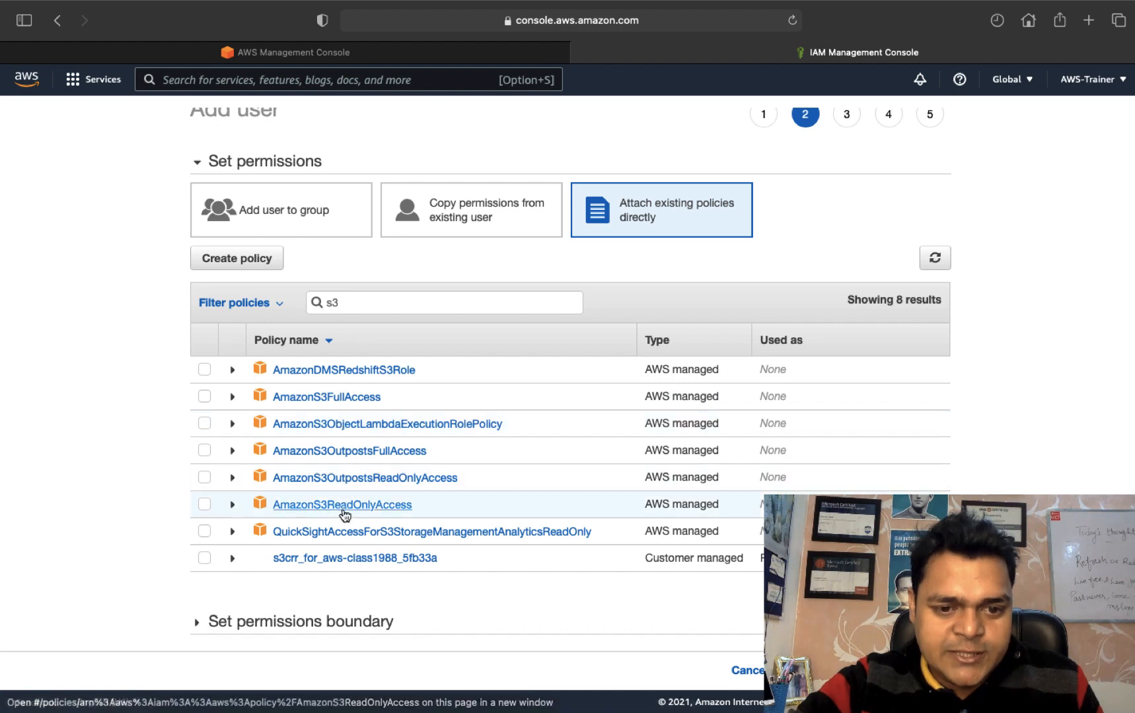
{"action": "scroll", "coordinate": [344, 522], "scroll_direction": "down", "scroll_amount": 1}
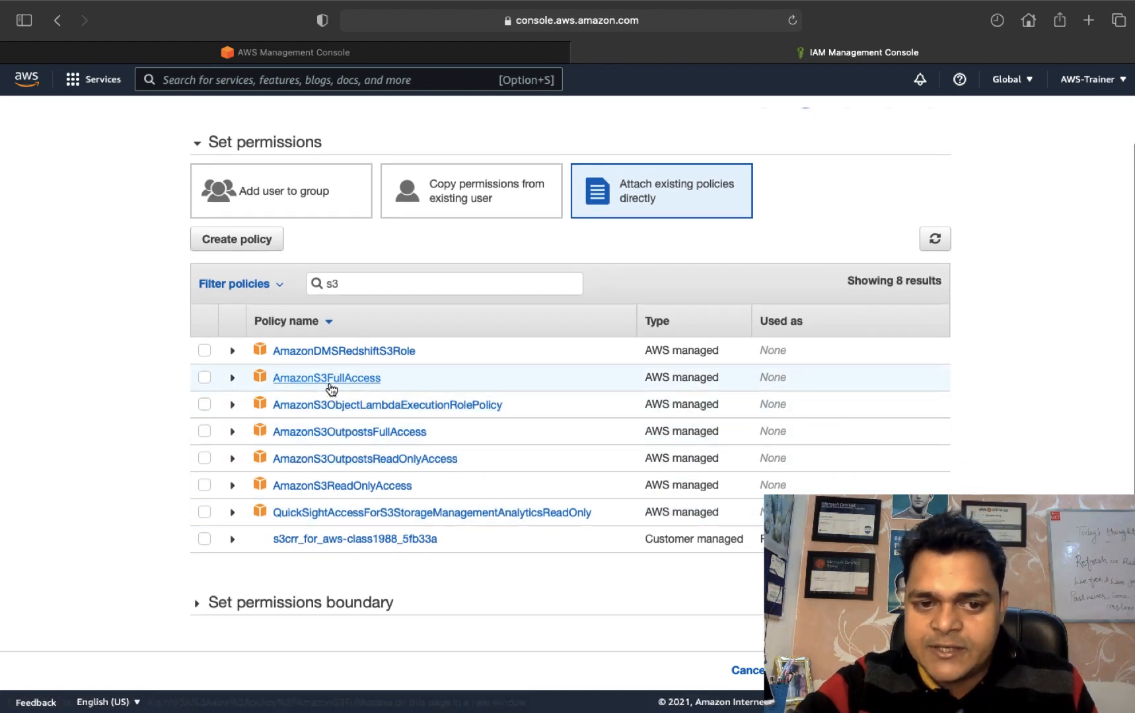
{"action": "left_click", "coordinate": [204, 377]}
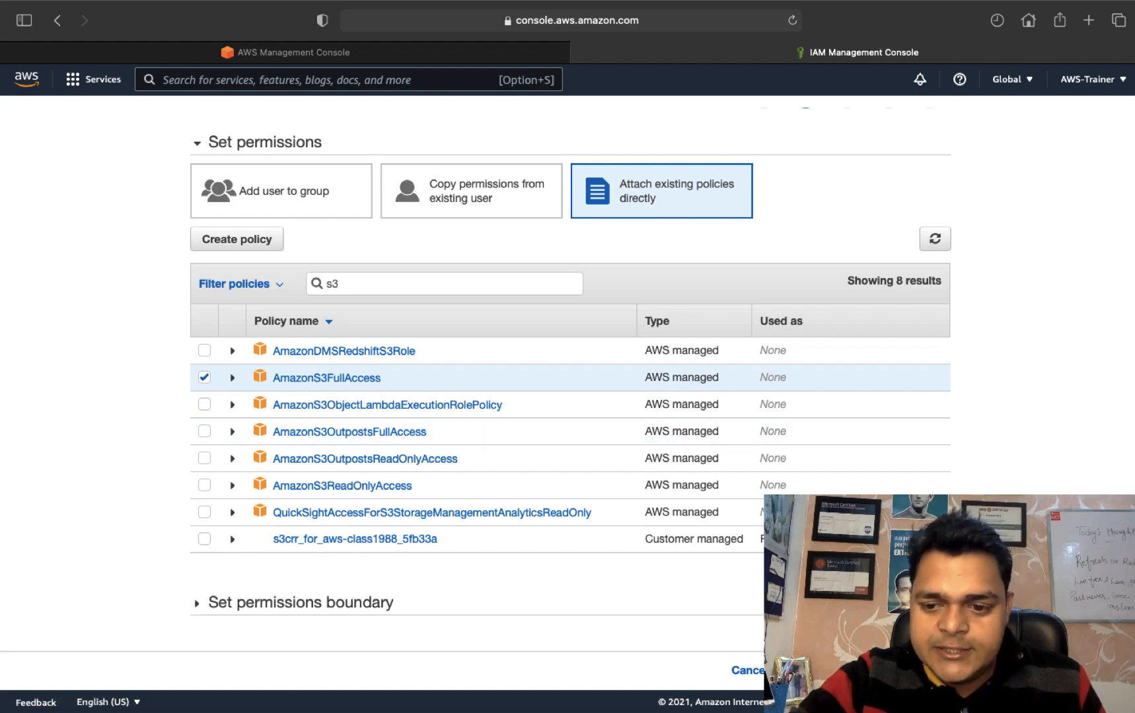
{"action": "left_click", "coordinate": [909, 670]}
Step: Skip tags, review and create user cloud, then expand its row for details
{"action": "left_click", "coordinate": [760, 542]}
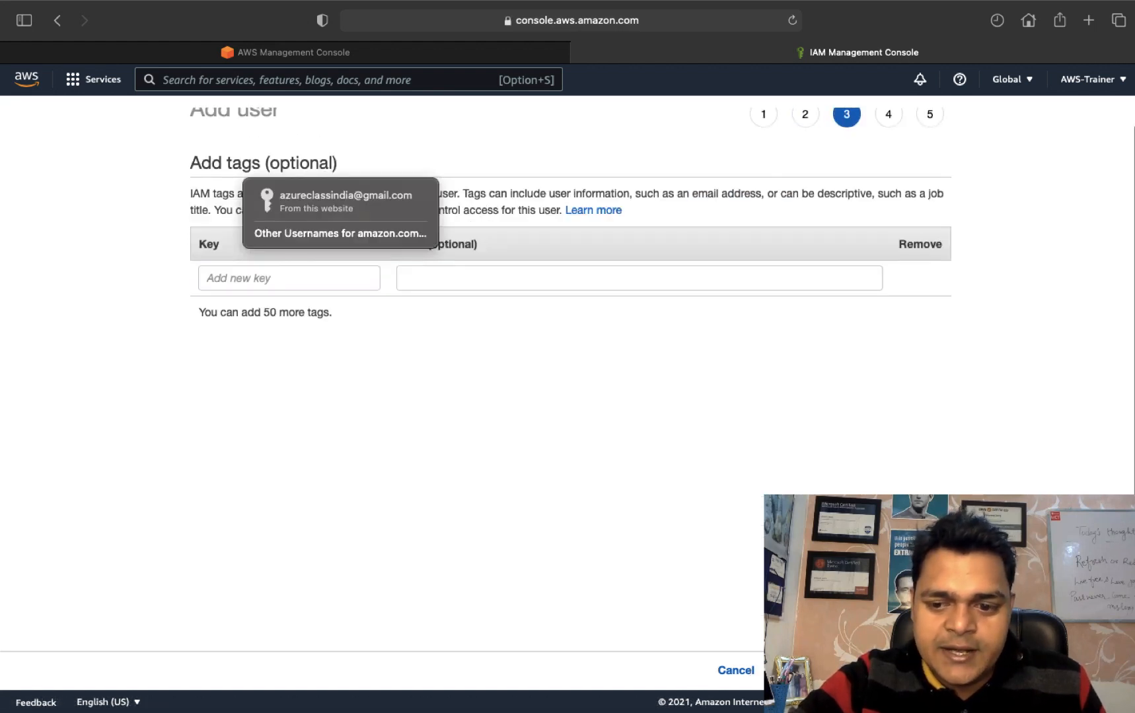
{"action": "left_click", "coordinate": [909, 670]}
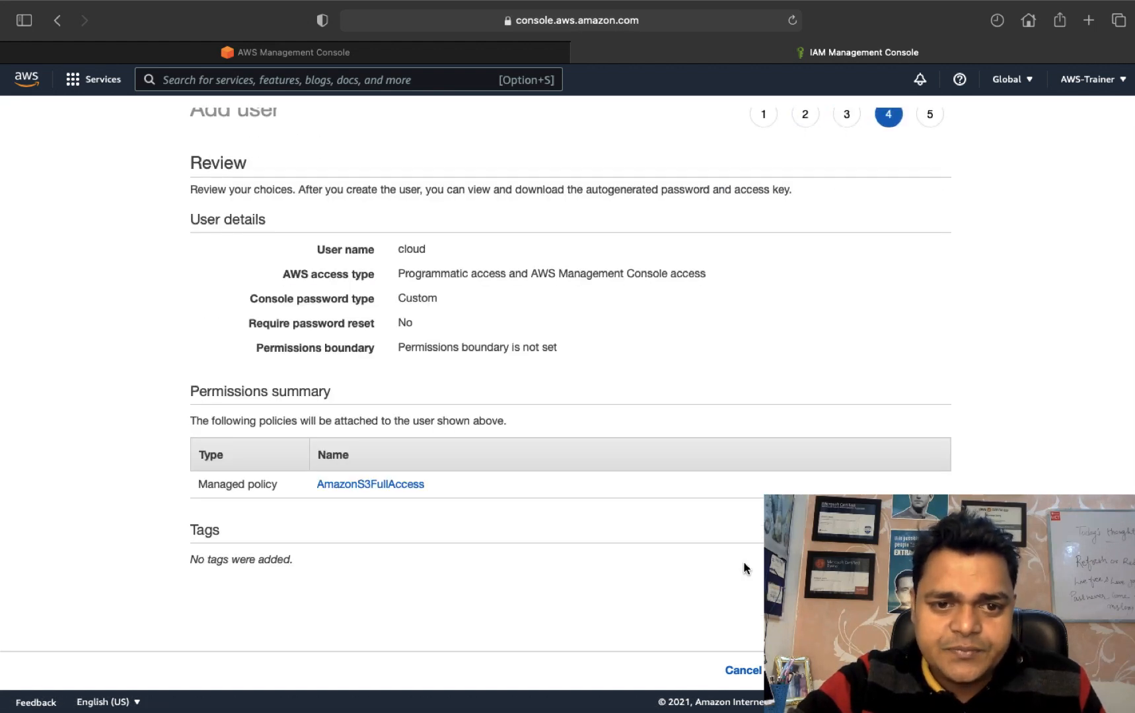
{"action": "left_click", "coordinate": [909, 671]}
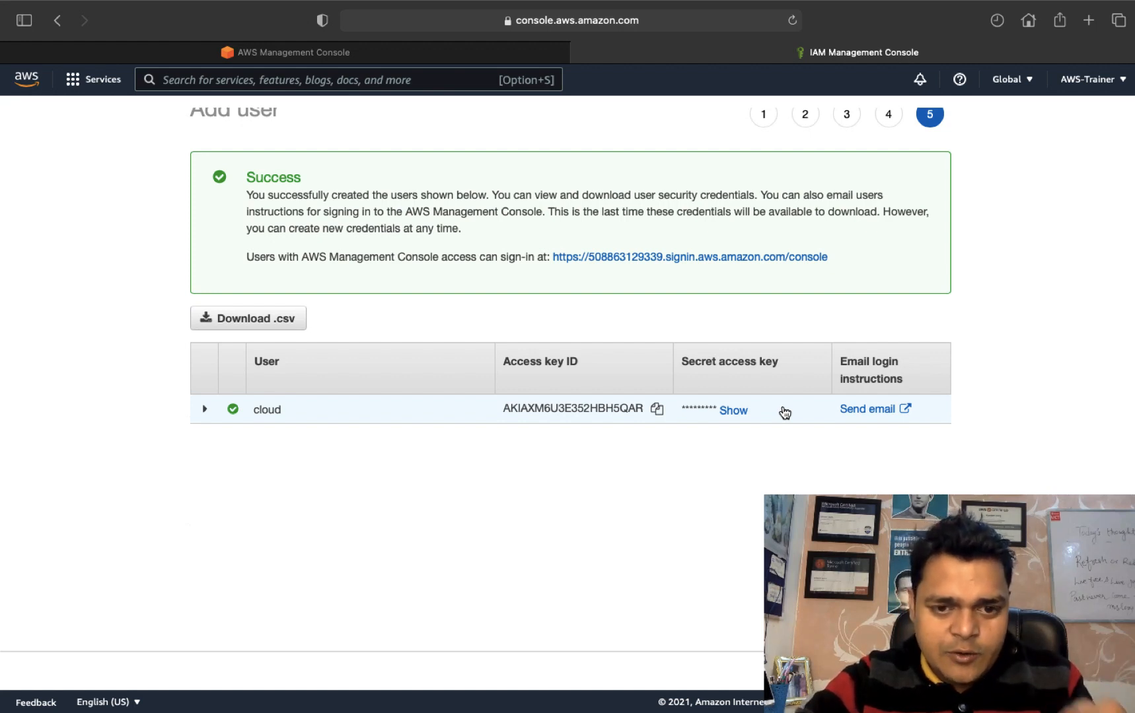
{"action": "left_click", "coordinate": [204, 409]}
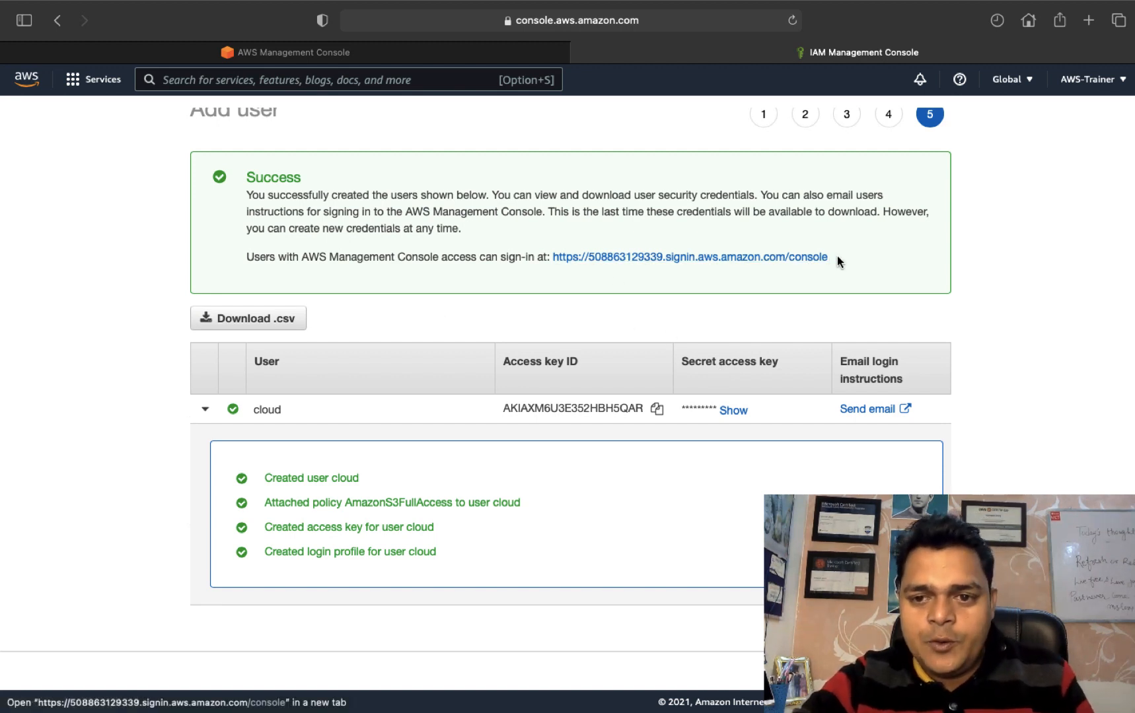
Step: Copy the console sign-in URL and load it in a new Chrome tab
{"action": "left_click_drag", "start_coordinate": [836, 256], "coordinate": [554, 253]}
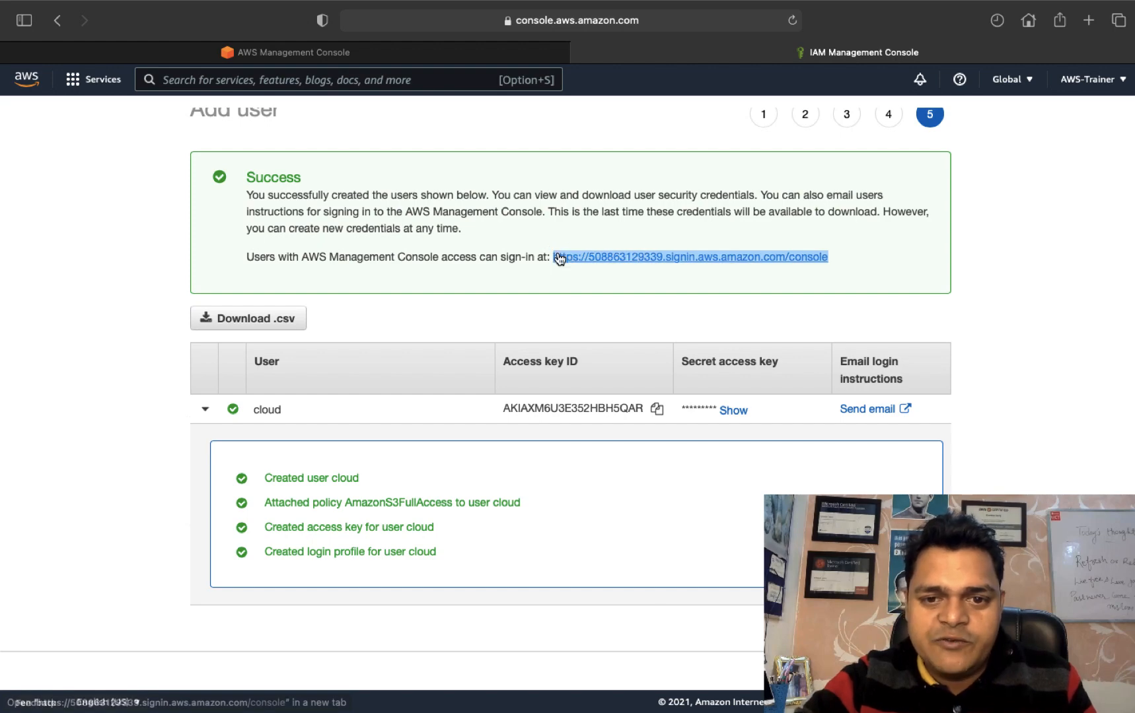
{"action": "right_click", "coordinate": [570, 255]}
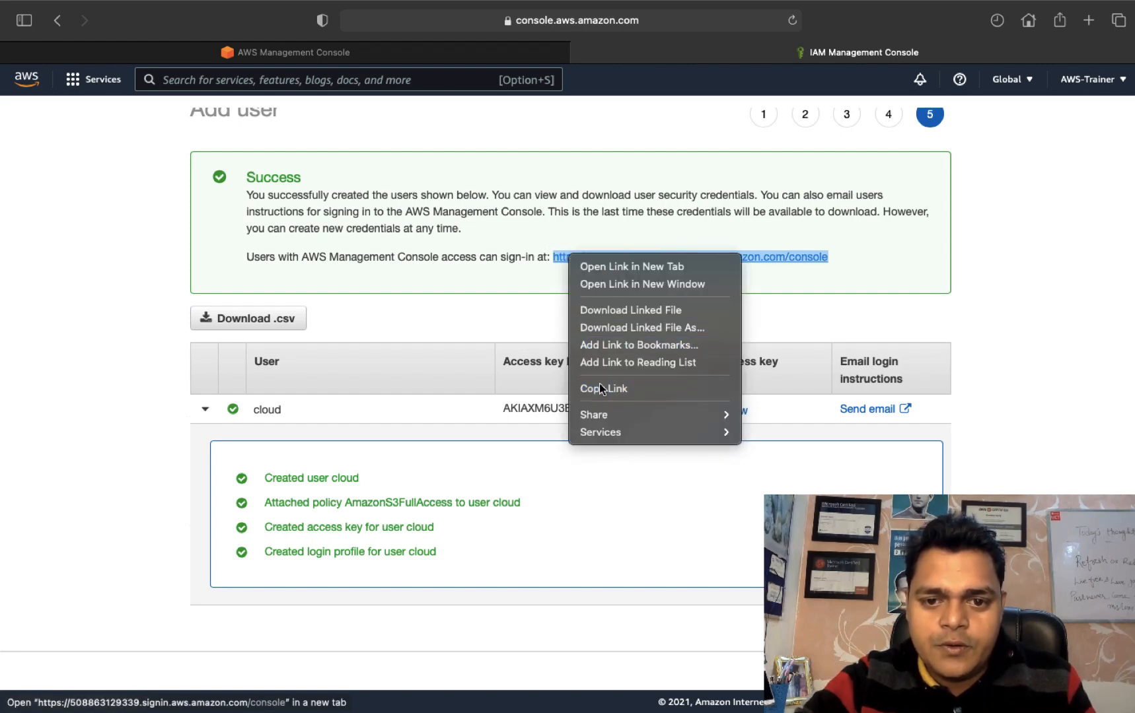
{"action": "left_click", "coordinate": [599, 385]}
{"action": "key", "text": "ctrl+Right"}
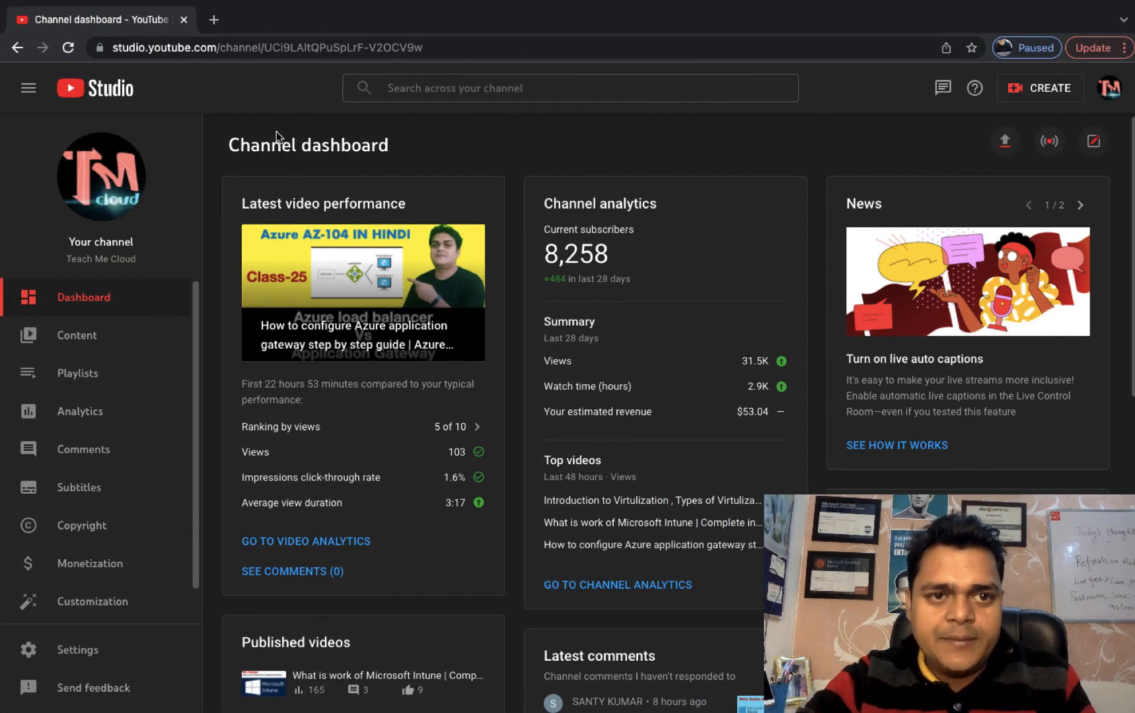
{"action": "left_click", "coordinate": [214, 19]}
{"action": "key", "text": "super+v"}
{"action": "key", "text": "Return"}
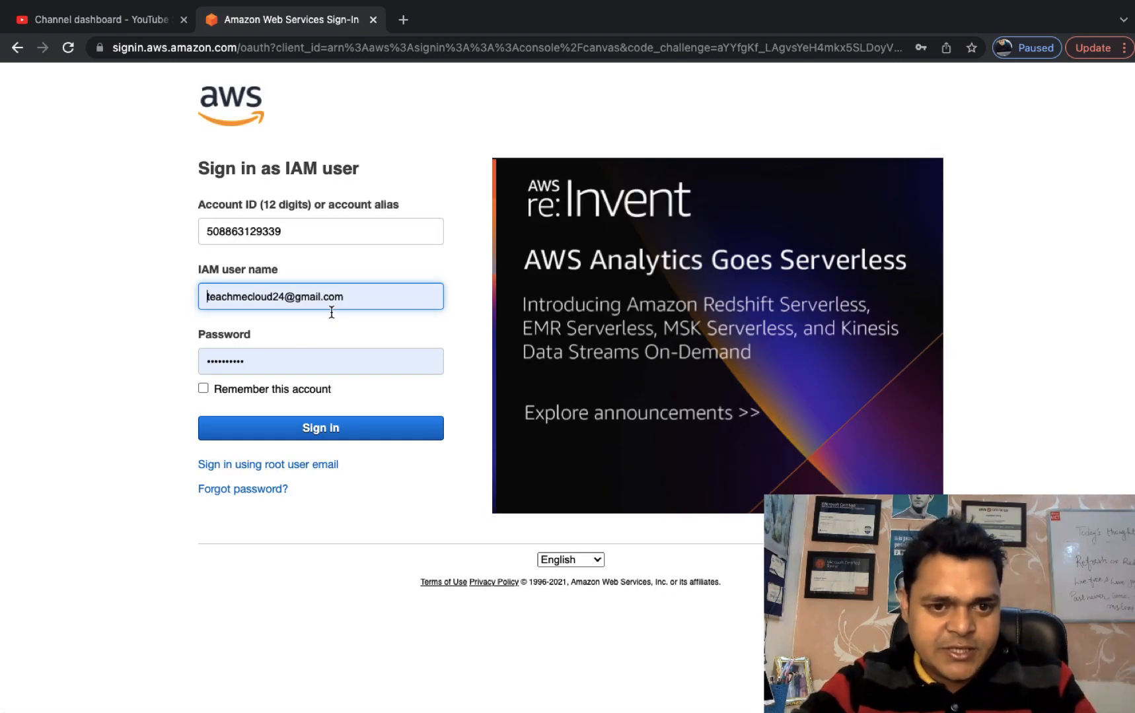
Step: Sign in on the IAM user page as 'cloud' with its password
{"action": "left_click", "coordinate": [354, 289]}
{"action": "left_click_drag", "start_coordinate": [363, 298], "coordinate": [134, 269]}
{"action": "type", "text": "cloud"}
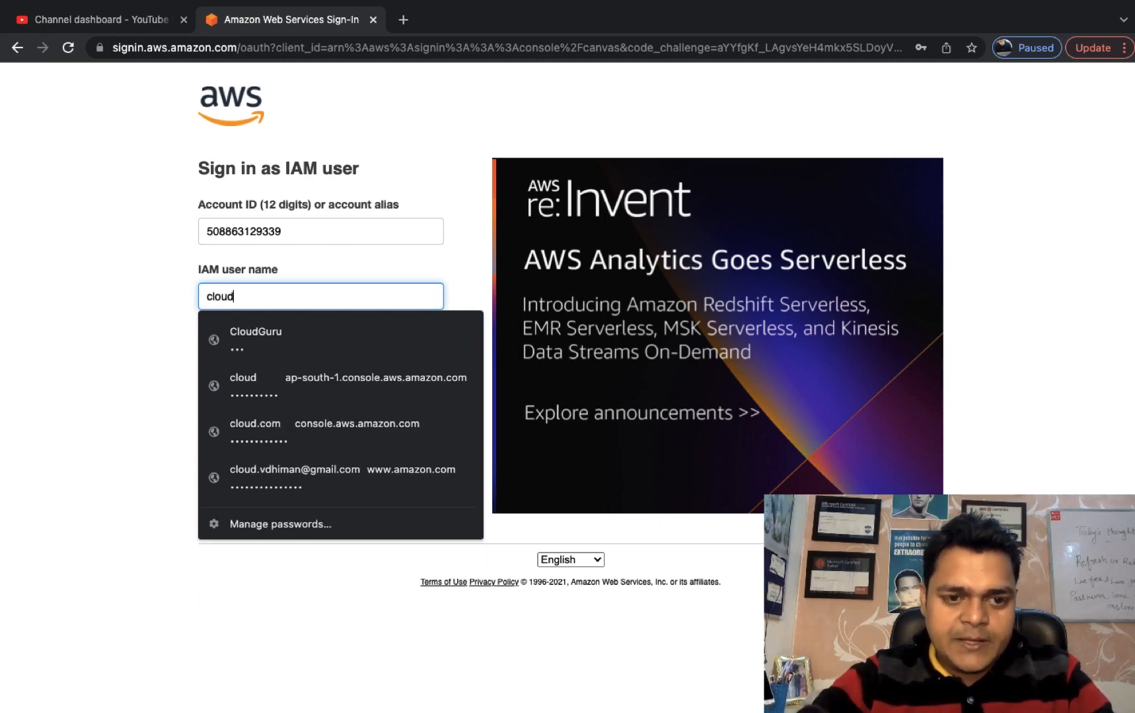
{"action": "left_click", "coordinate": [430, 244]}
{"action": "left_click_drag", "start_coordinate": [254, 368], "coordinate": [157, 350]}
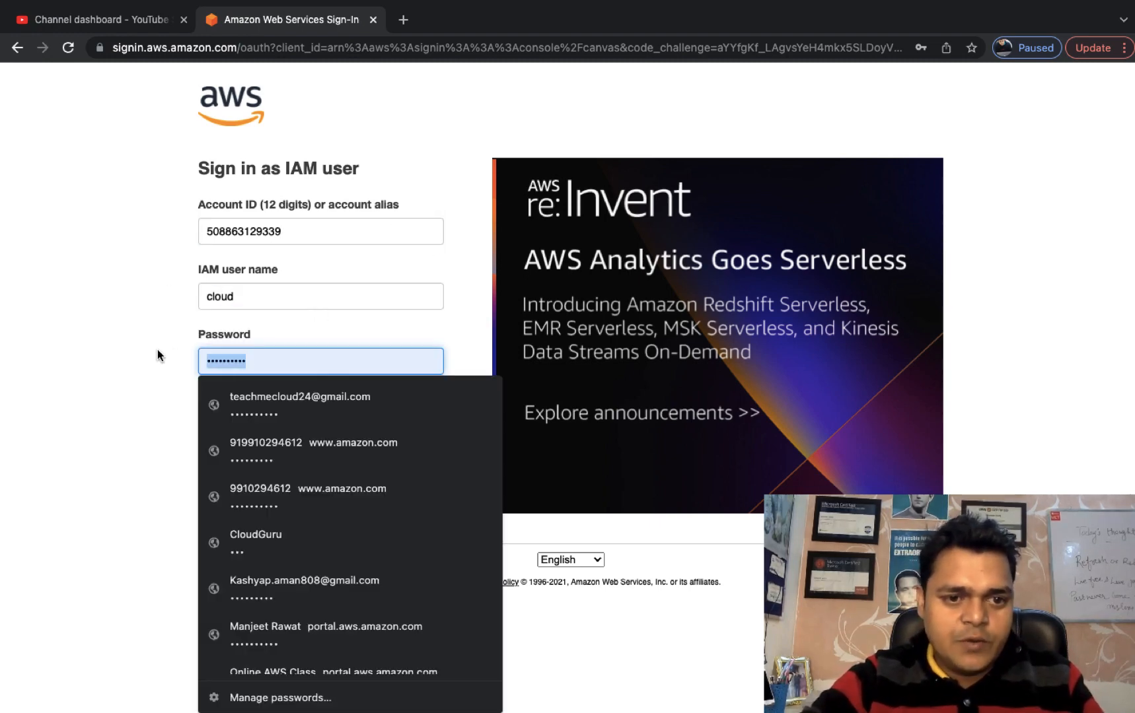
{"action": "type", "text": "••"}
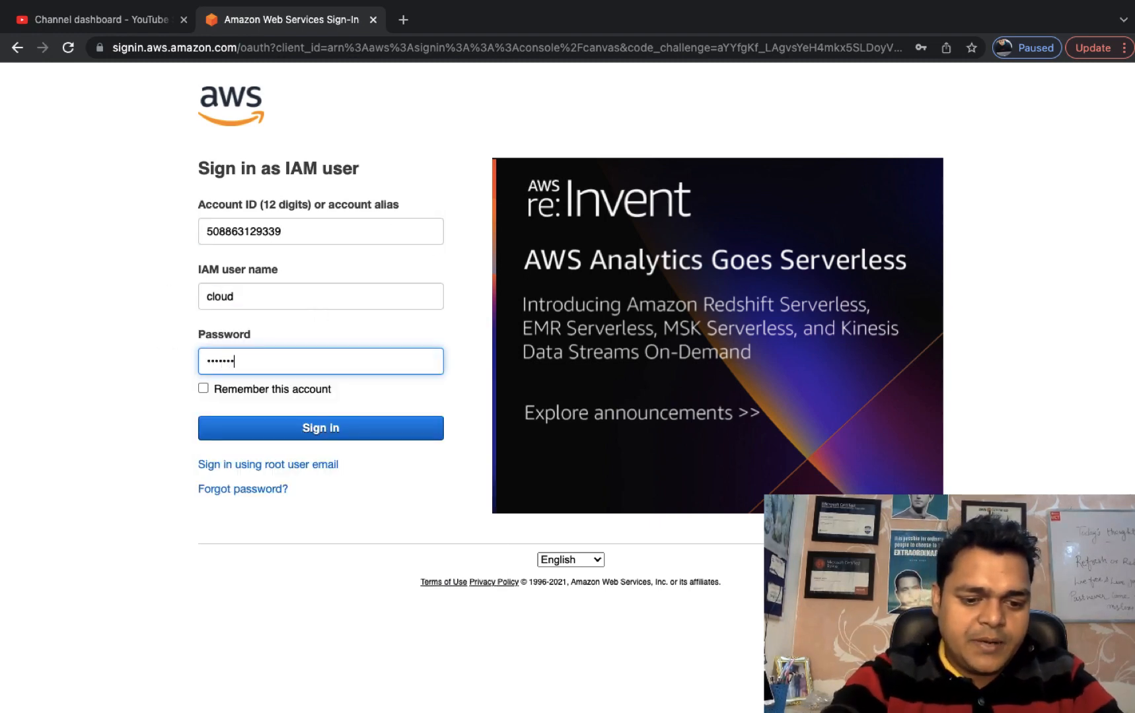
{"action": "left_click", "coordinate": [317, 431]}
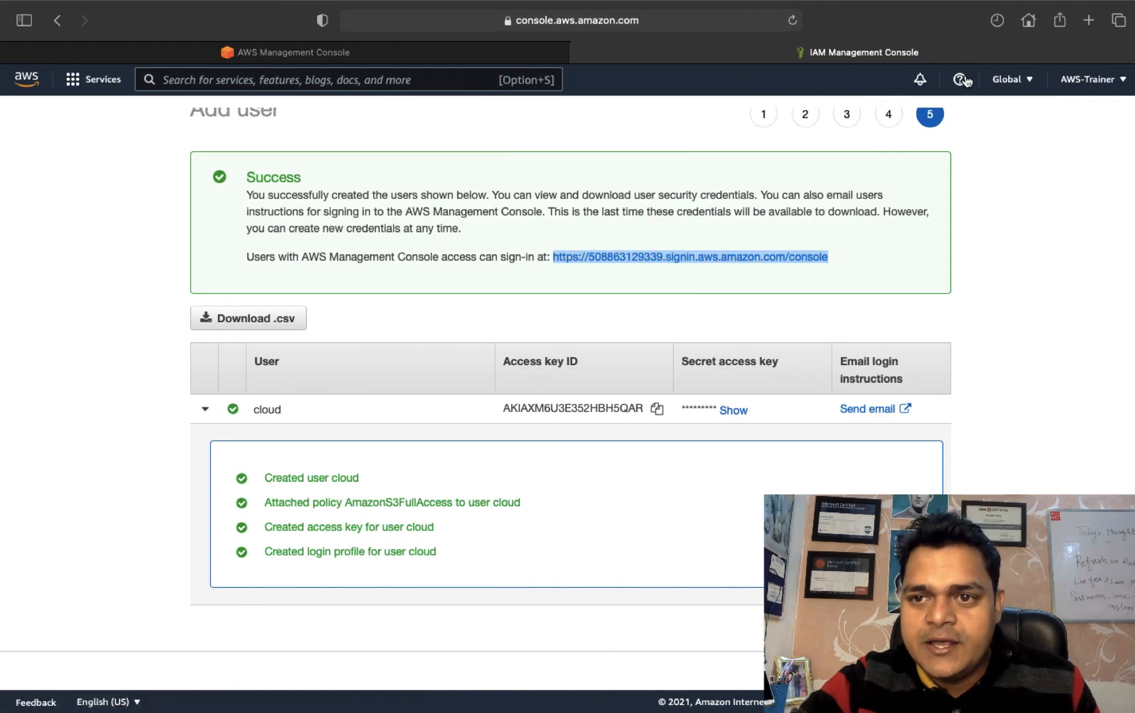
Step: Switch to the Chrome window signed in as cloud and dismiss the Service menu tip
{"action": "left_click", "coordinate": [1115, 83]}
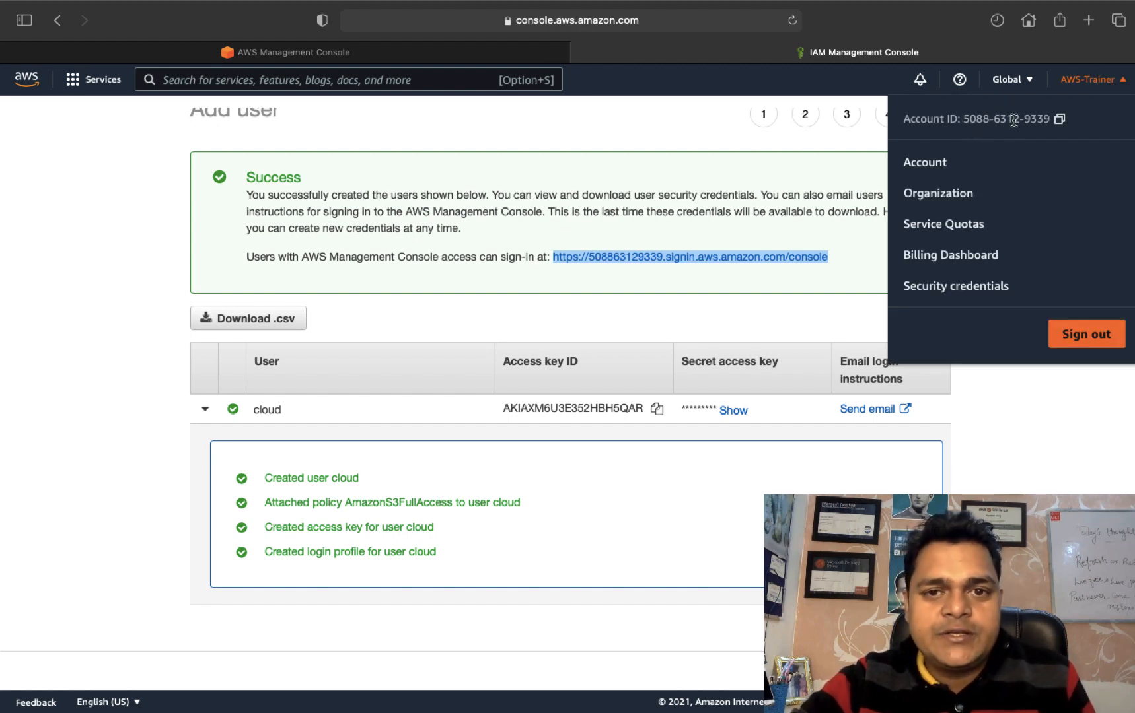
{"action": "key", "text": "ctrl+Right"}
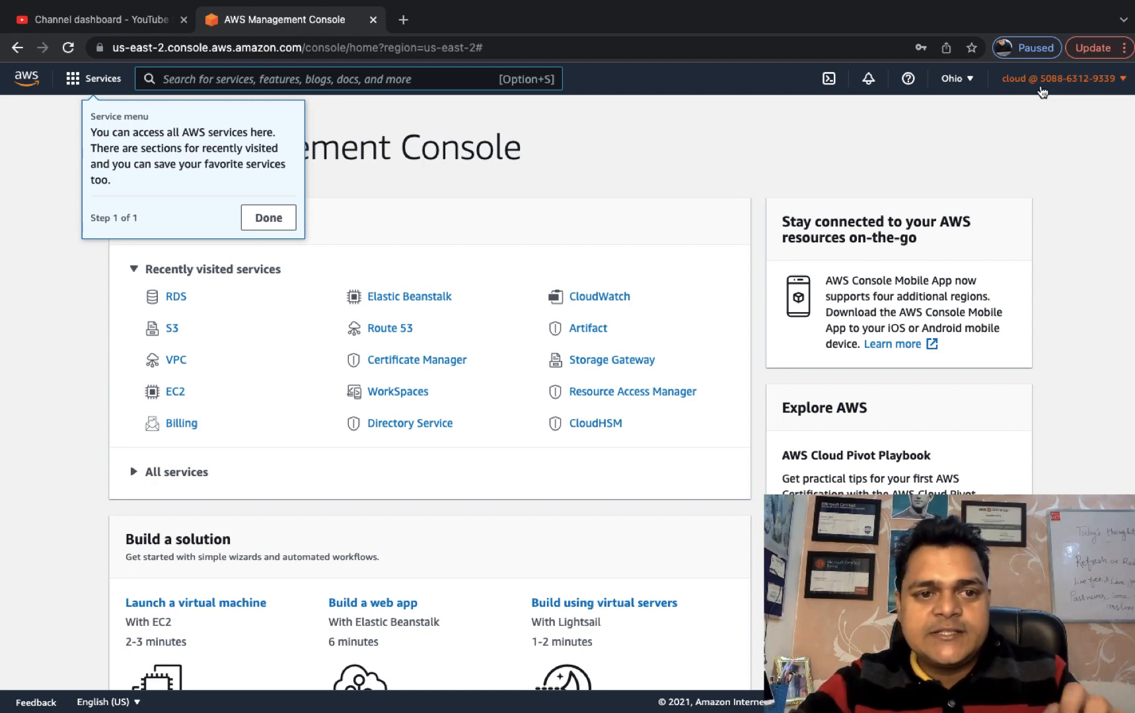
{"action": "left_click", "coordinate": [272, 219]}
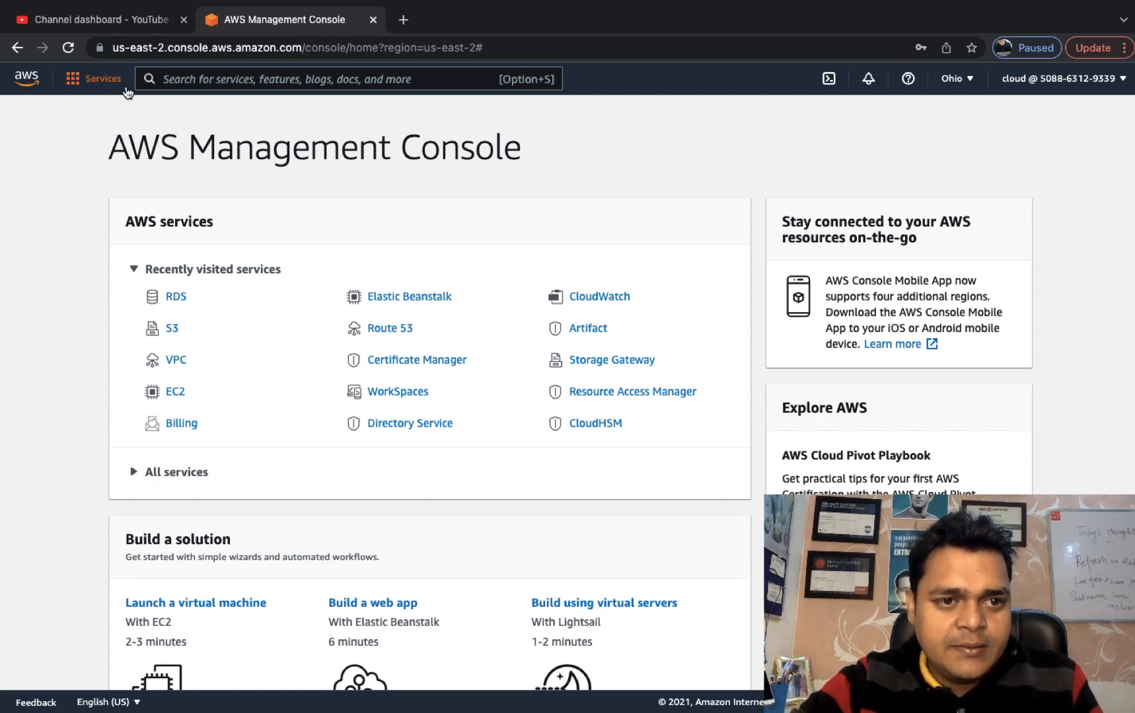
Step: Expand All services on the console home and open EC2 under Compute
{"action": "left_click", "coordinate": [111, 80]}
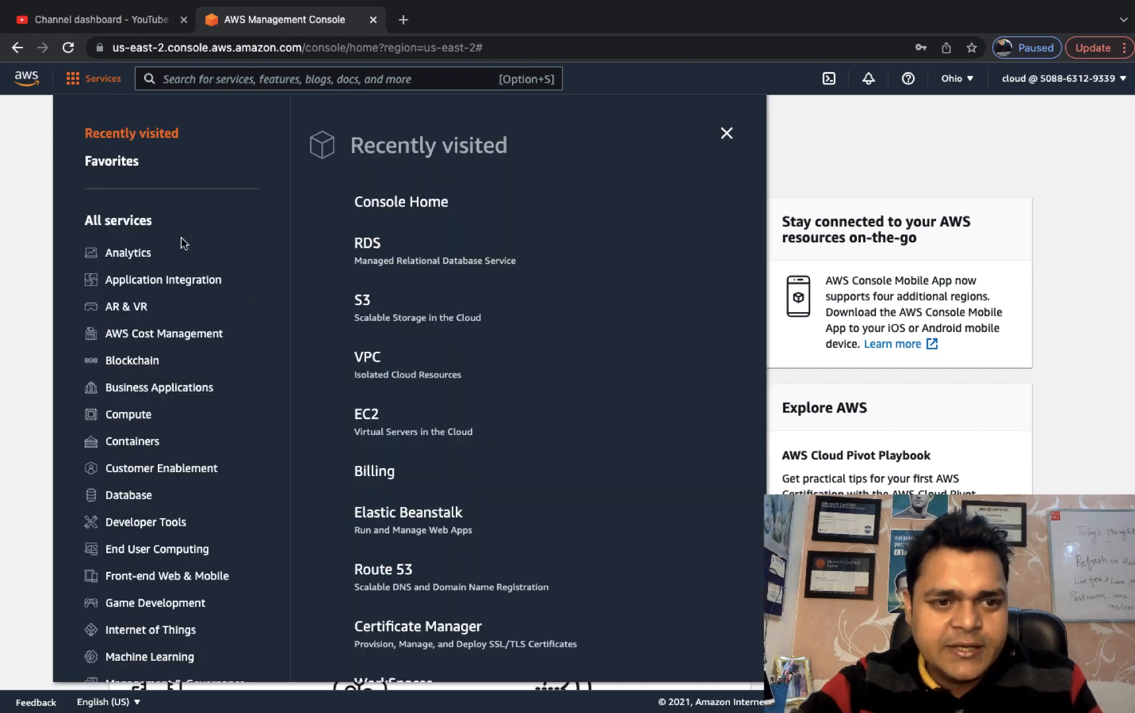
{"action": "left_click", "coordinate": [71, 78]}
{"action": "scroll", "coordinate": [205, 381], "scroll_direction": "down", "scroll_amount": 1}
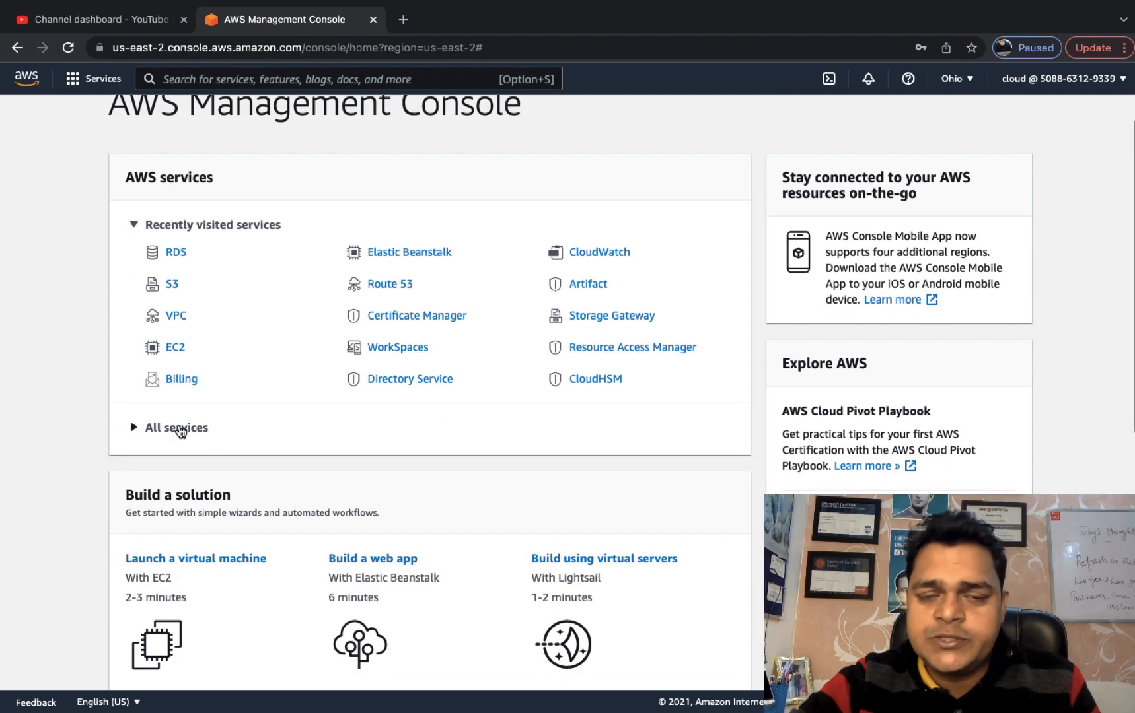
{"action": "left_click", "coordinate": [180, 429]}
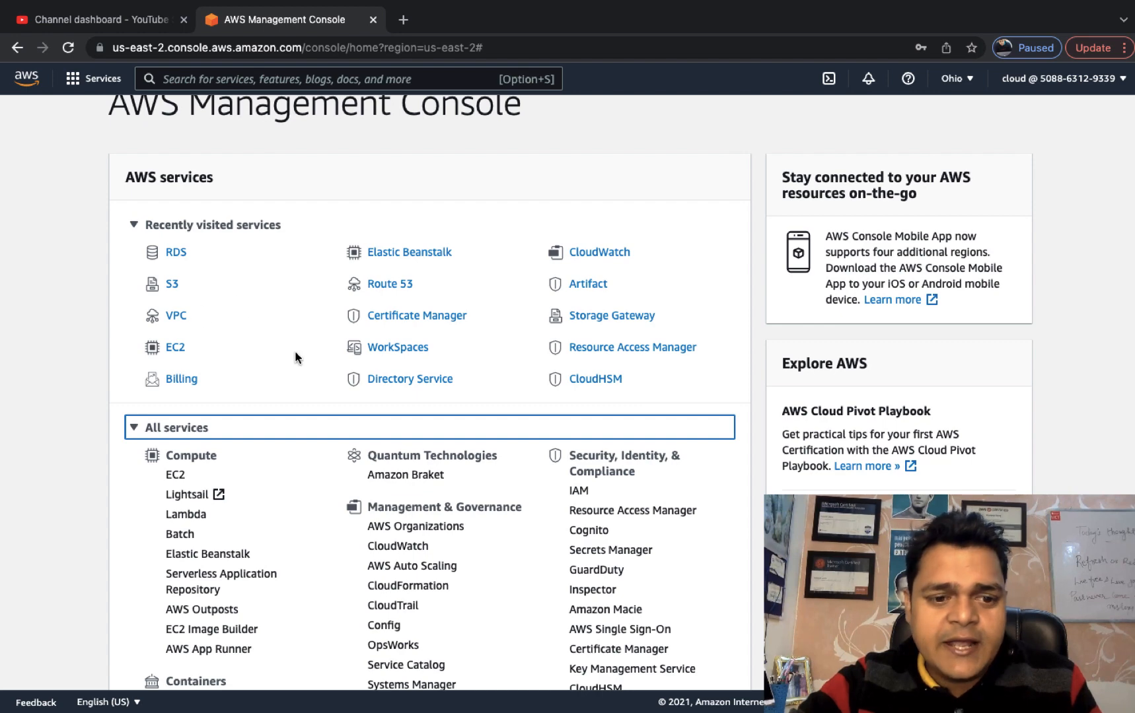
{"action": "scroll", "coordinate": [295, 352], "scroll_direction": "down", "scroll_amount": 3}
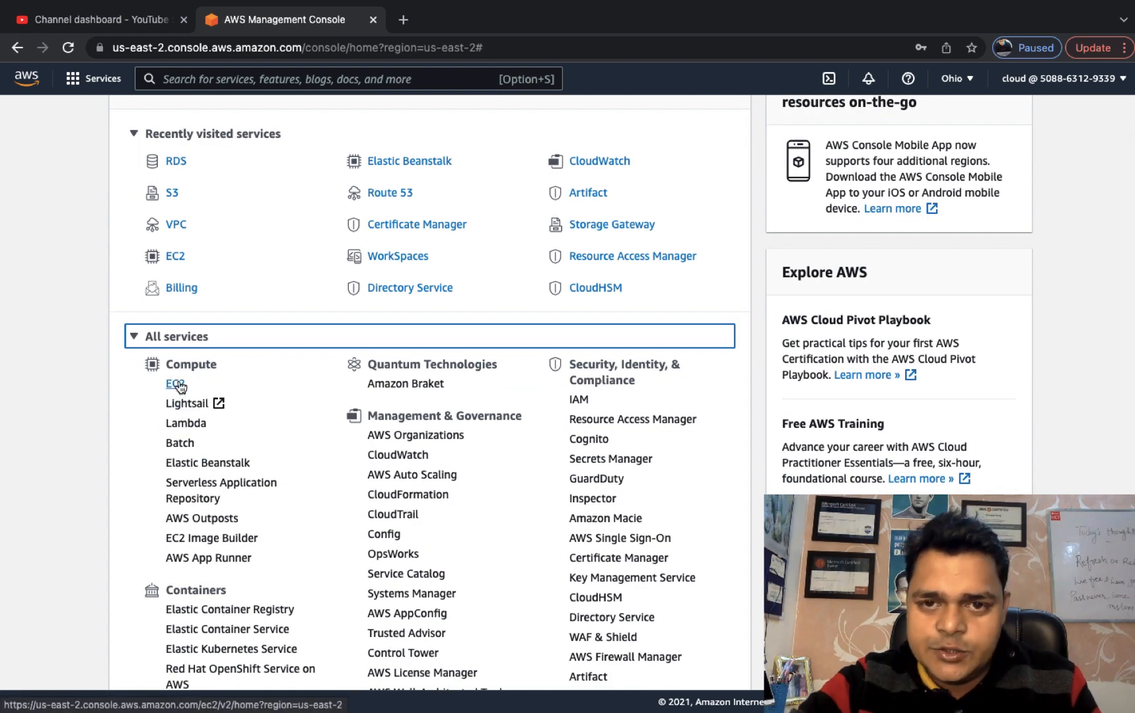
{"action": "left_click", "coordinate": [175, 385]}
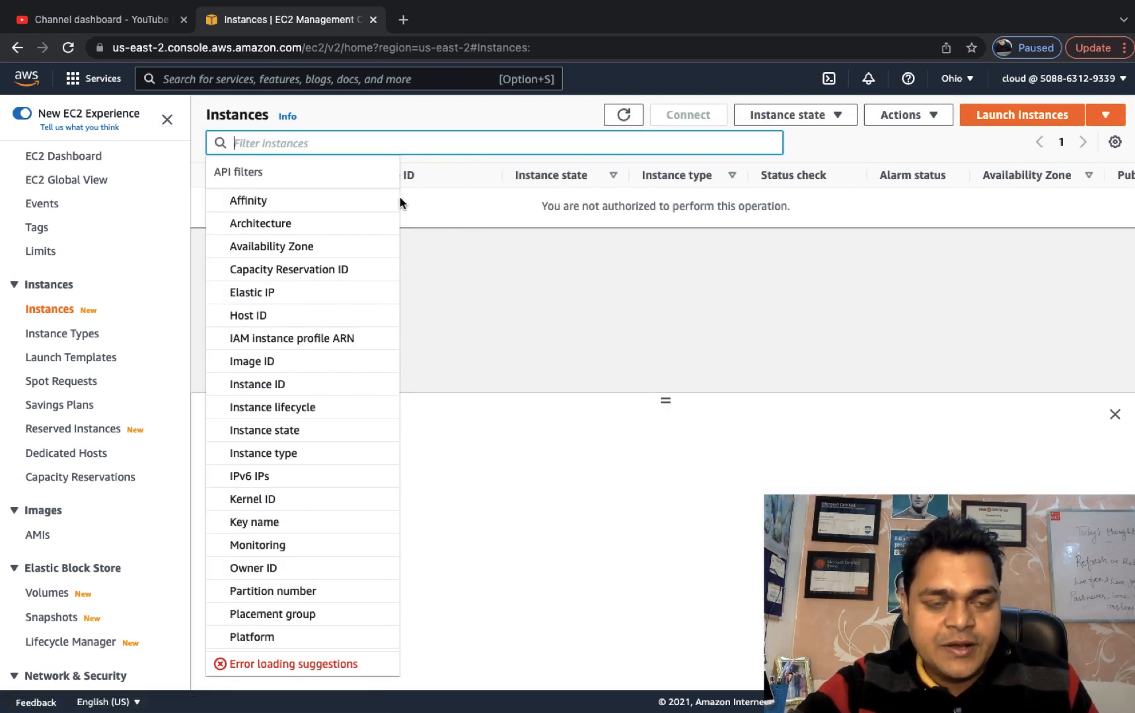
Step: Start the EC2 Launch instance wizard and browse the machine image (AMI) list
{"action": "left_click", "coordinate": [566, 519]}
{"action": "left_click", "coordinate": [1019, 117]}
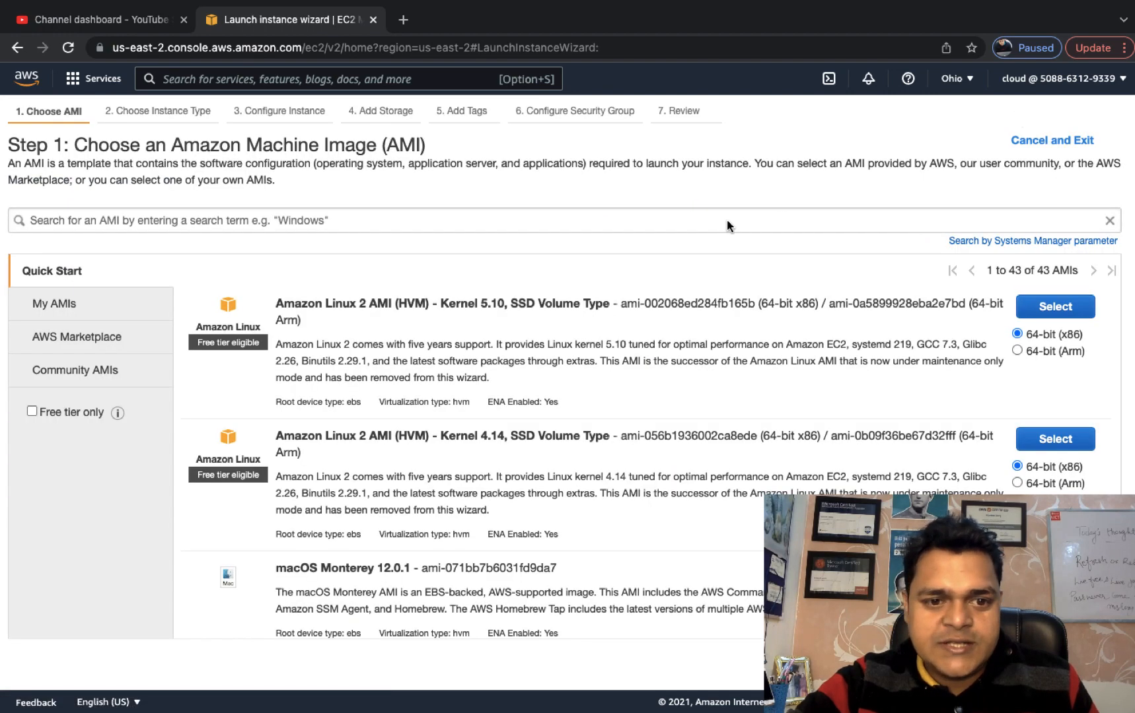
{"action": "scroll", "coordinate": [824, 369], "scroll_direction": "down", "scroll_amount": 3}
{"action": "scroll", "coordinate": [568, 396], "scroll_direction": "down", "scroll_amount": 20}
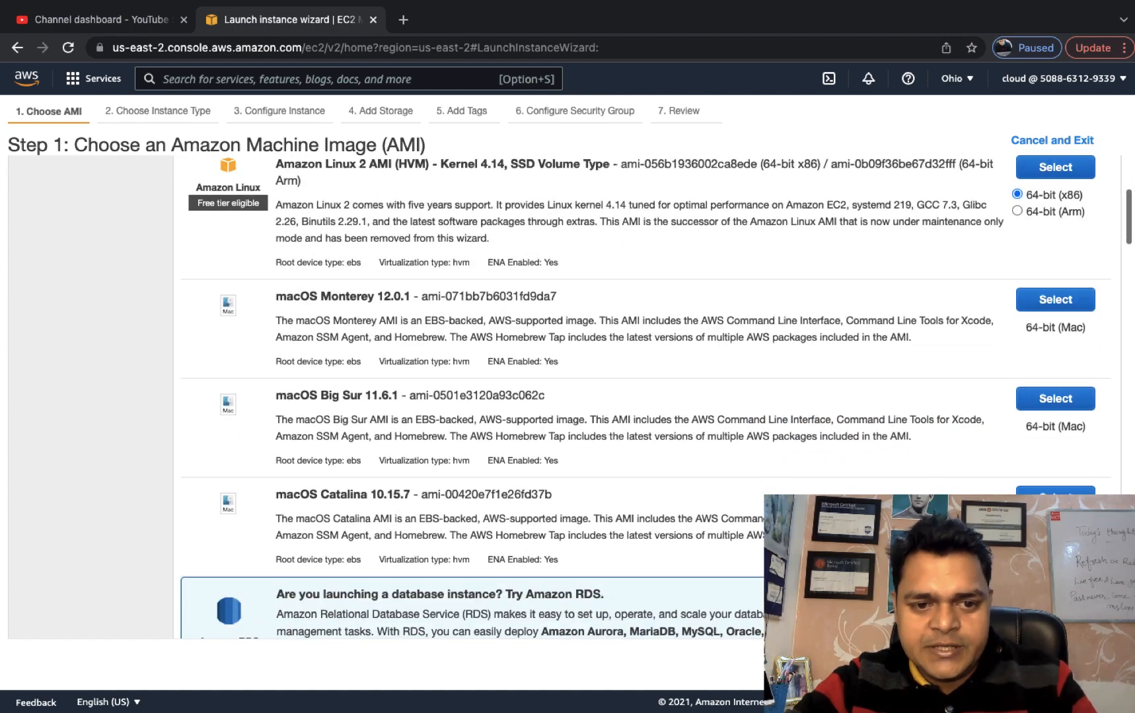
{"action": "scroll", "coordinate": [568, 396], "scroll_direction": "down", "scroll_amount": 6}
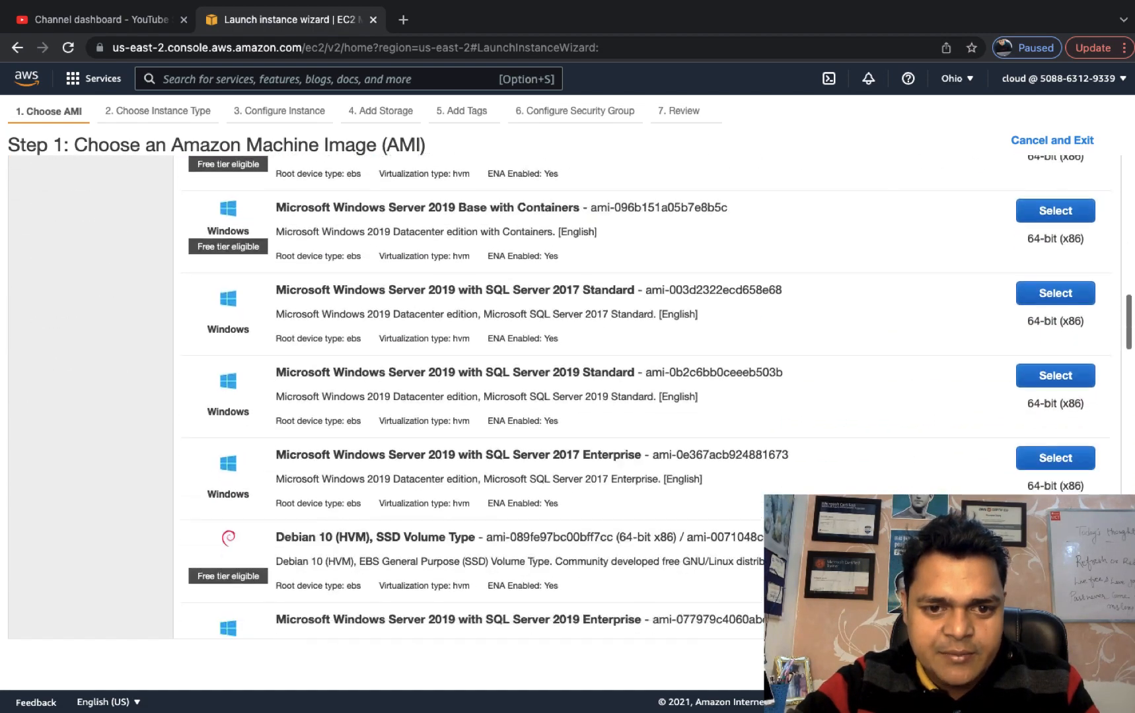
{"action": "scroll", "coordinate": [568, 396], "scroll_direction": "down", "scroll_amount": 13}
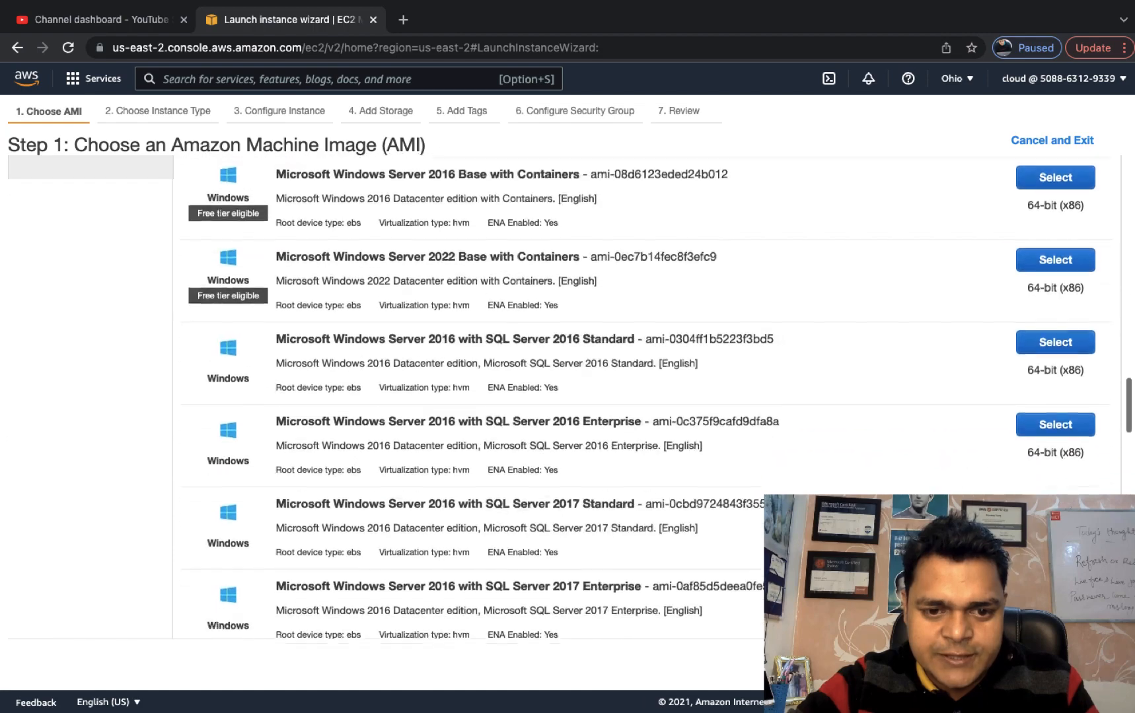
{"action": "scroll", "coordinate": [568, 396], "scroll_direction": "down", "scroll_amount": 6}
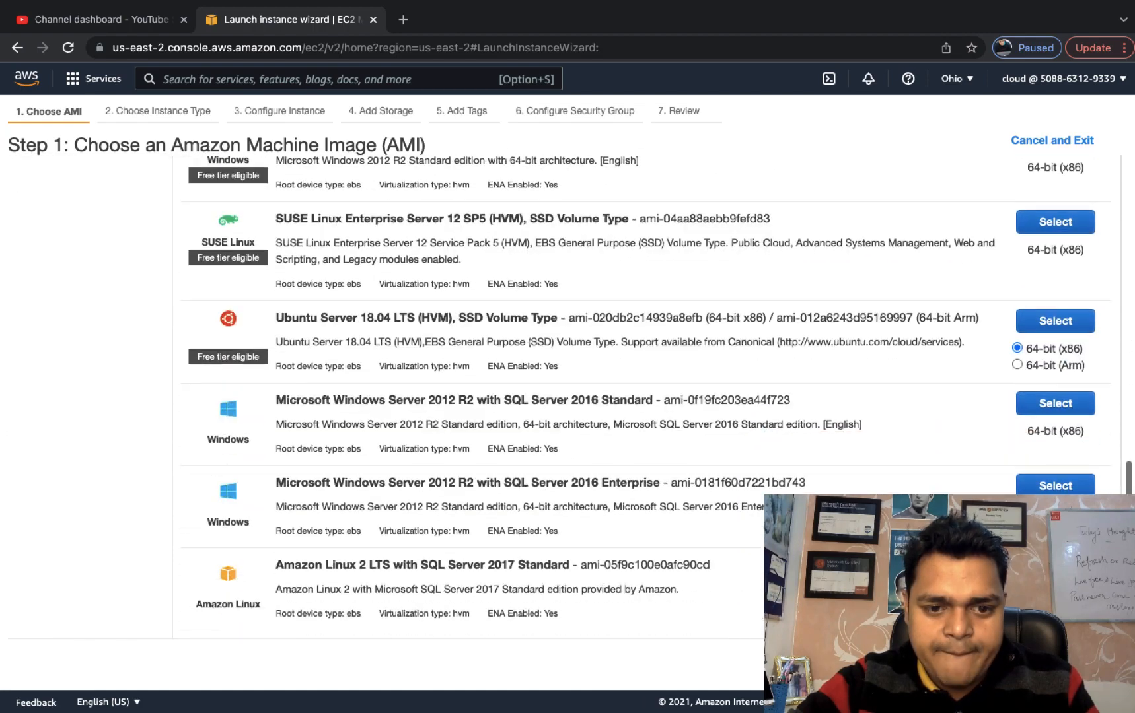
{"action": "scroll", "coordinate": [568, 396], "scroll_direction": "down", "scroll_amount": 13}
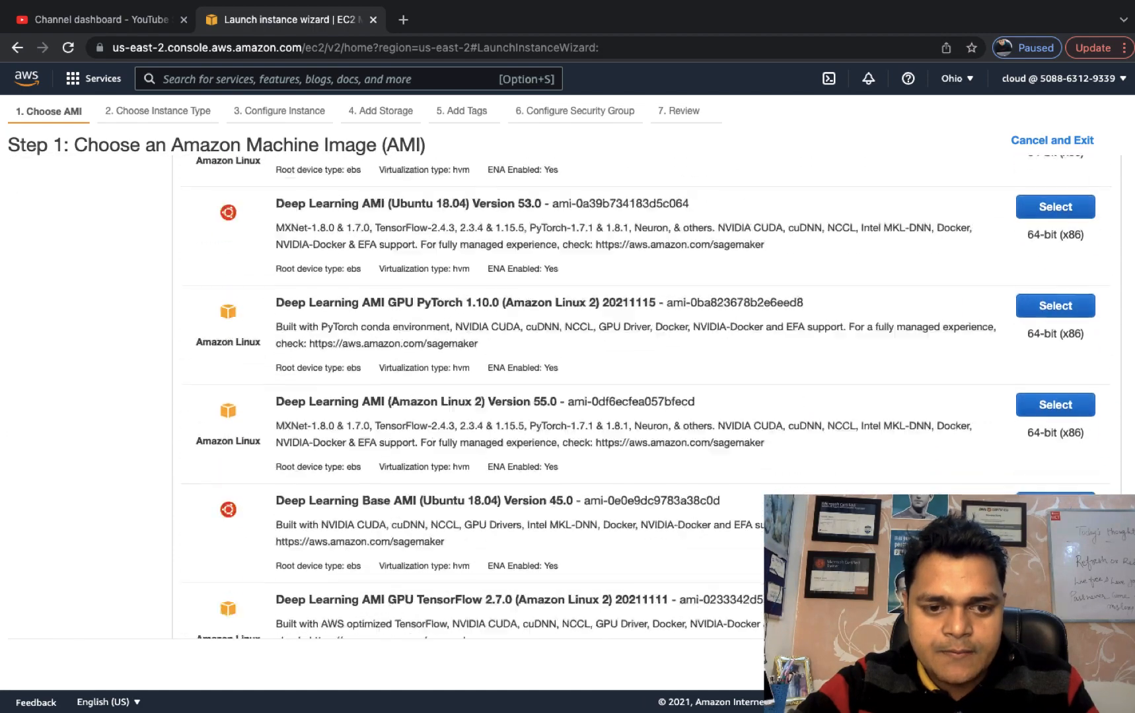
{"action": "scroll", "coordinate": [568, 397], "scroll_direction": "up", "scroll_amount": 4}
{"action": "scroll", "coordinate": [669, 541], "scroll_direction": "up", "scroll_amount": 10}
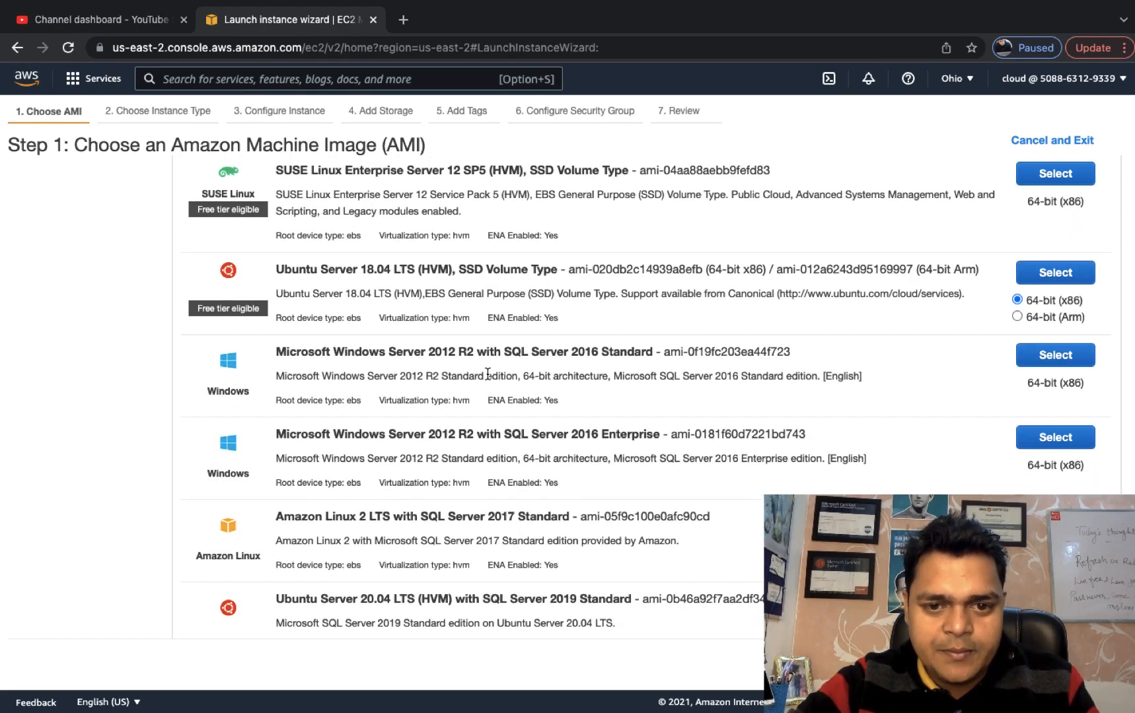
{"action": "scroll", "coordinate": [487, 374], "scroll_direction": "up", "scroll_amount": 7}
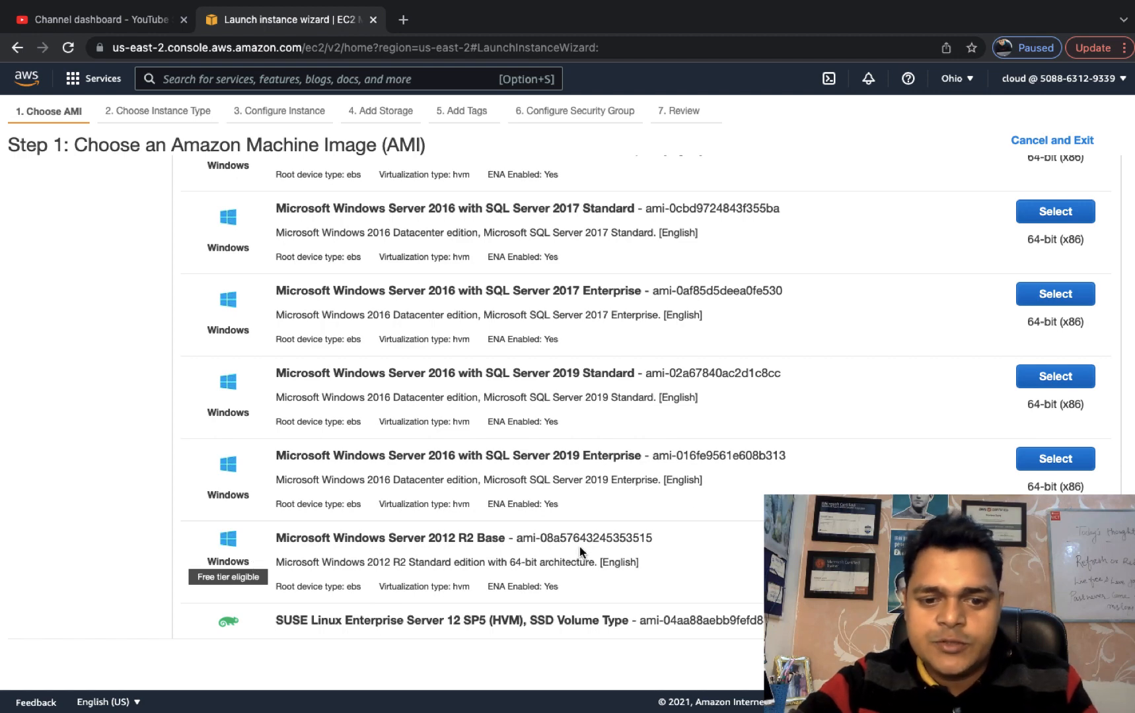
Step: Choose an AMI and highlight the resulting not-authorized error message
{"action": "left_click", "coordinate": [1055, 542]}
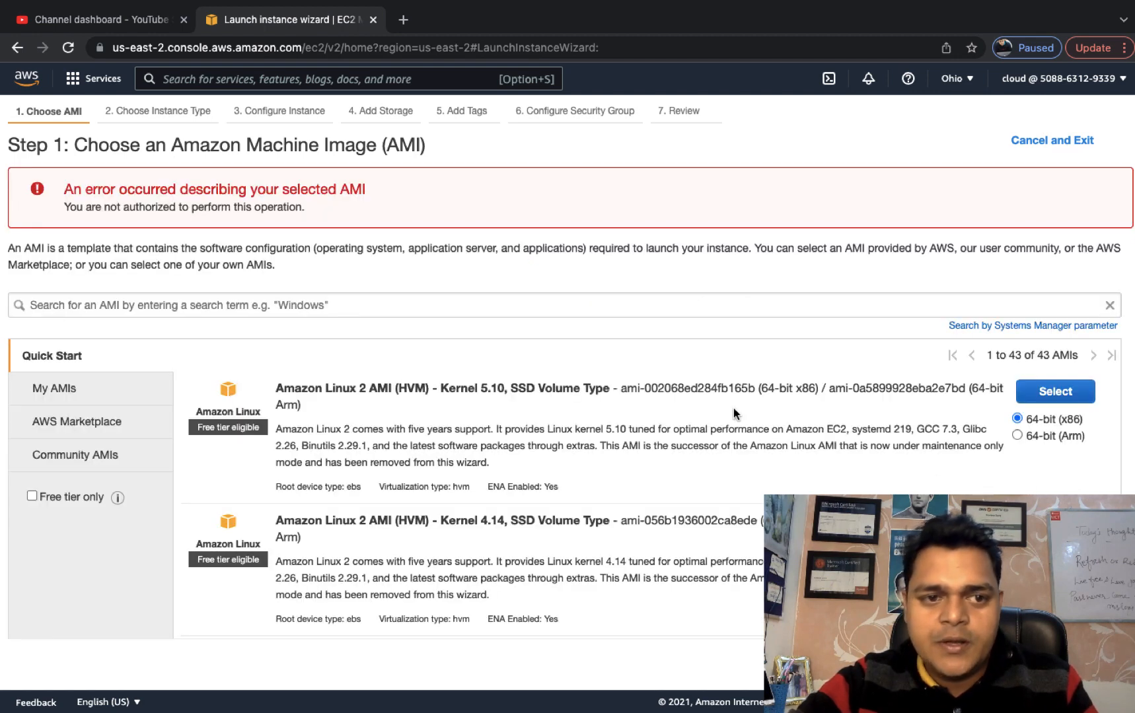
{"action": "left_click_drag", "start_coordinate": [257, 191], "coordinate": [120, 175]}
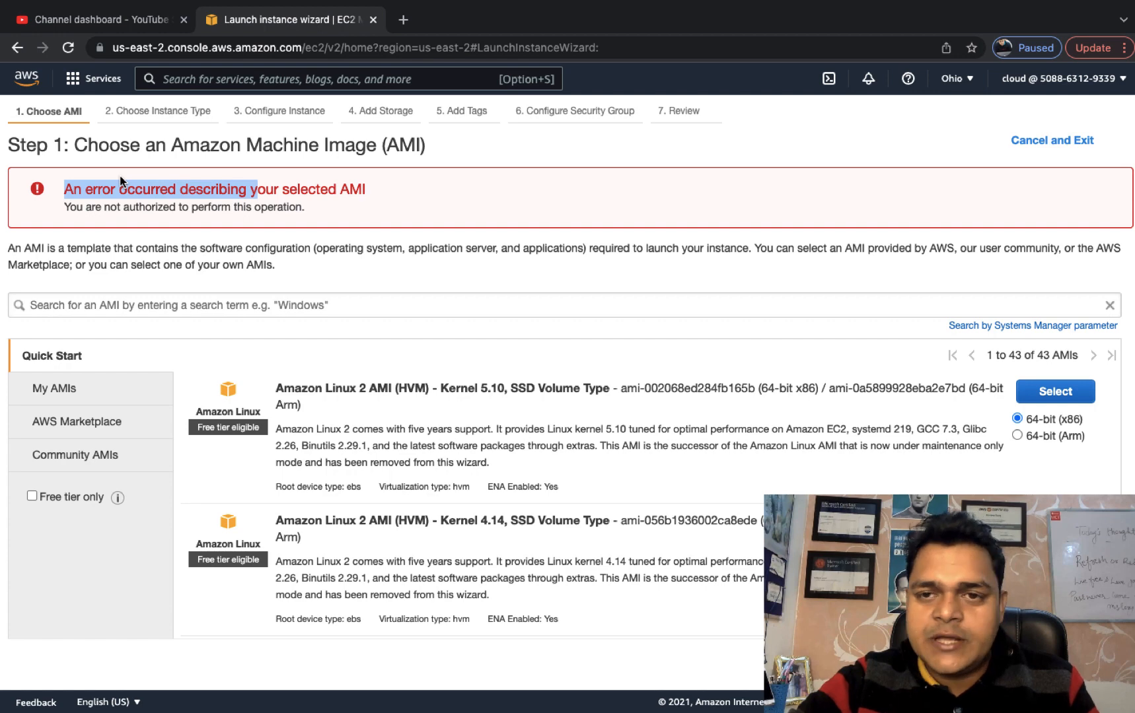
{"action": "left_click_drag", "start_coordinate": [373, 195], "coordinate": [248, 185]}
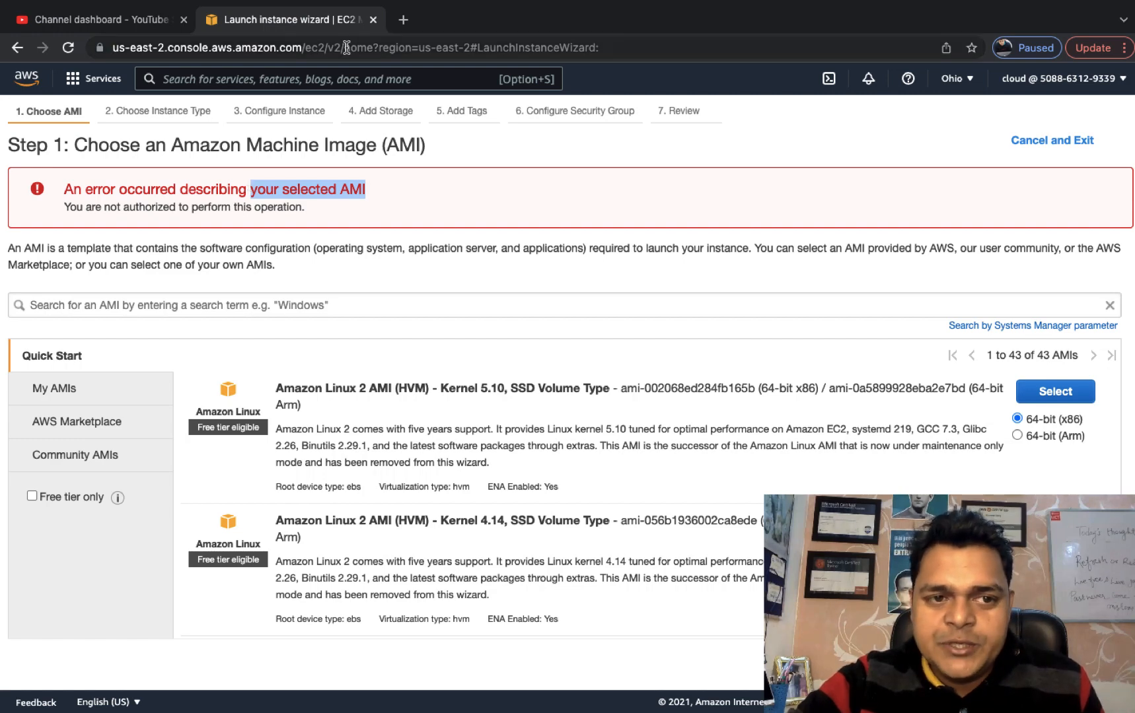
Step: Open S3 from the Services menu's Recently visited list and start Create bucket
{"action": "left_click", "coordinate": [103, 78]}
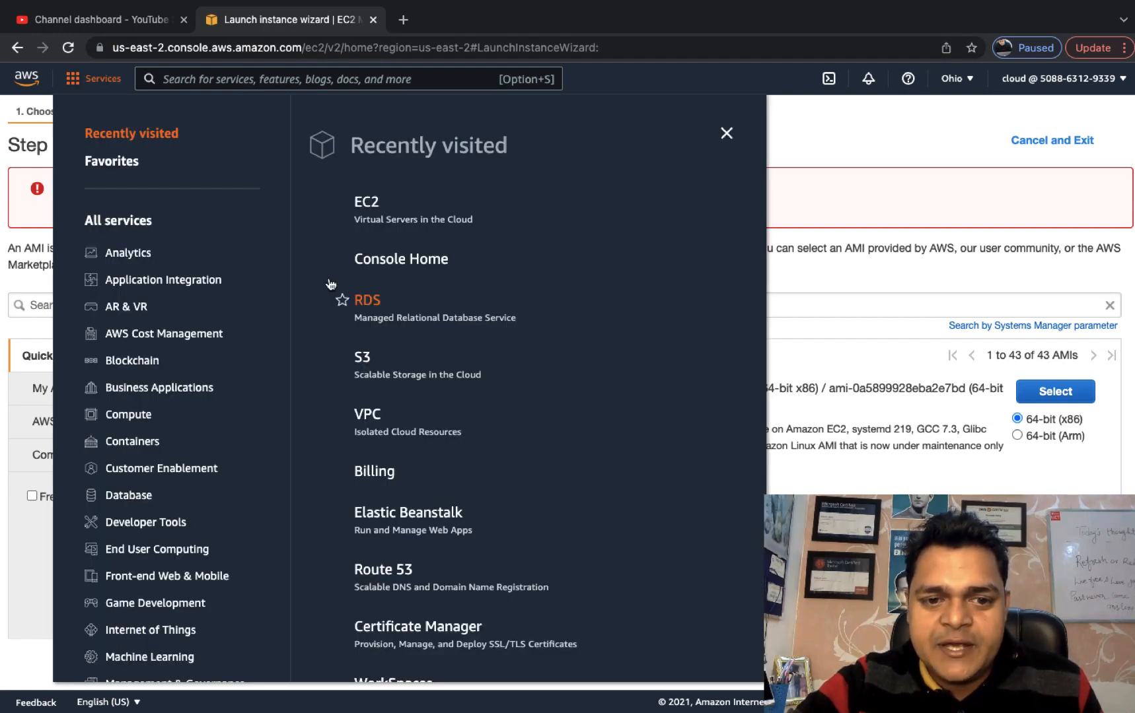
{"action": "left_click", "coordinate": [385, 373]}
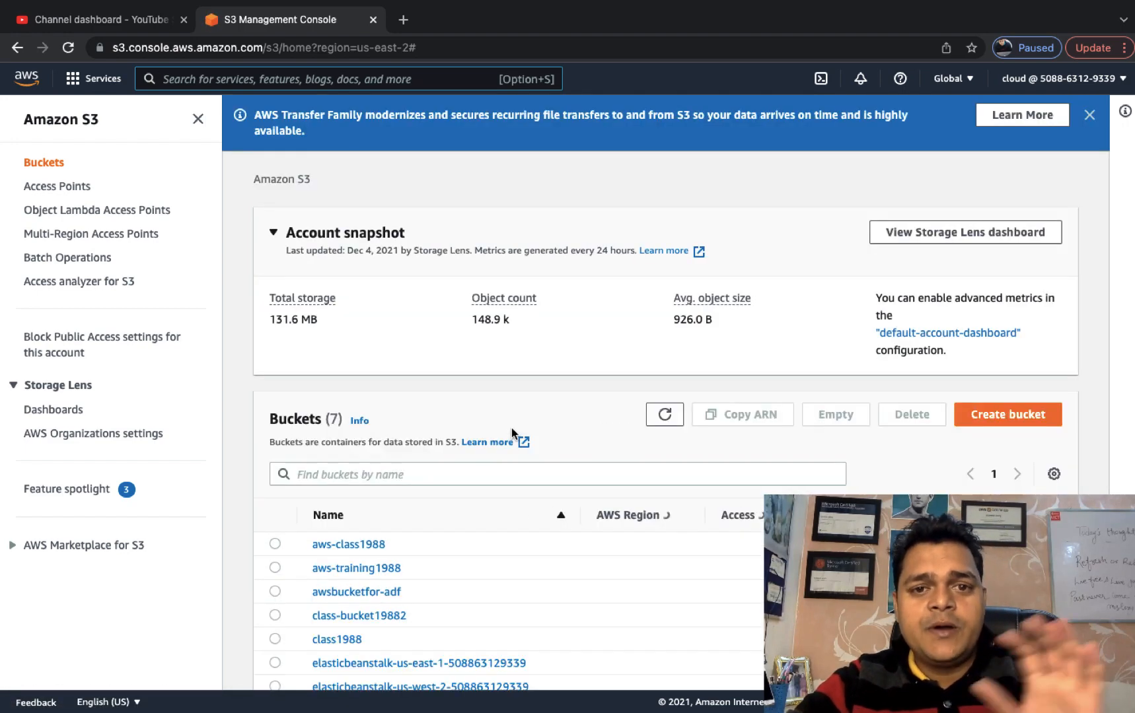
{"action": "scroll", "coordinate": [514, 434], "scroll_direction": "down", "scroll_amount": 1}
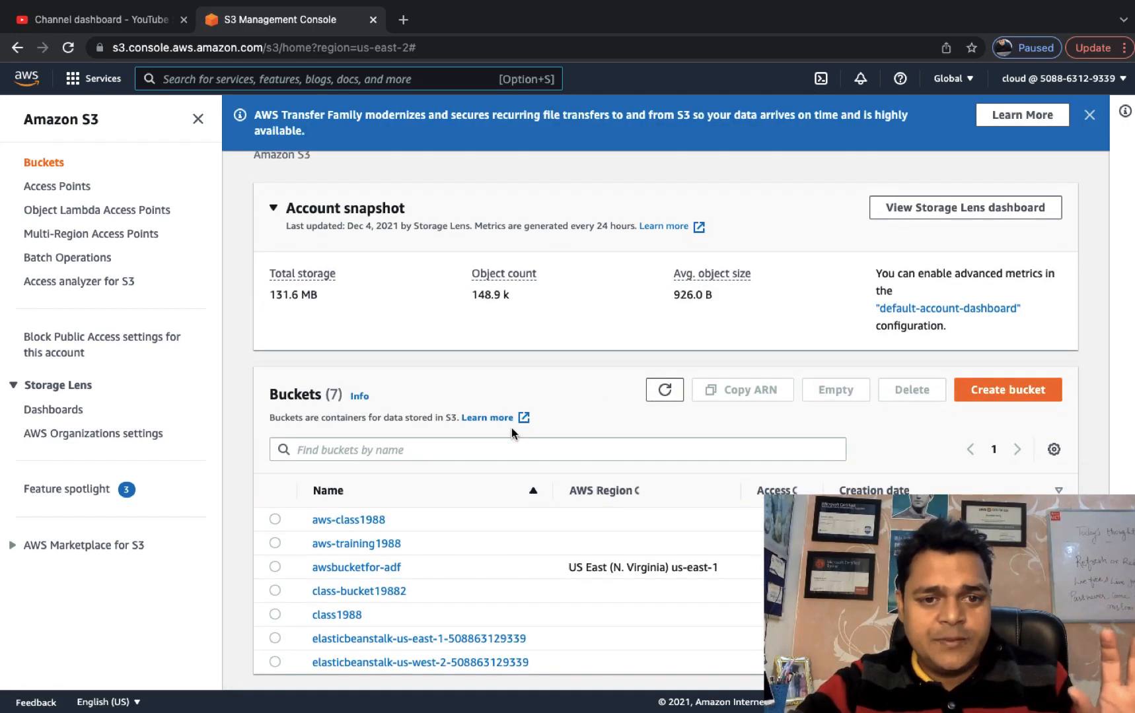
{"action": "left_click", "coordinate": [1031, 384]}
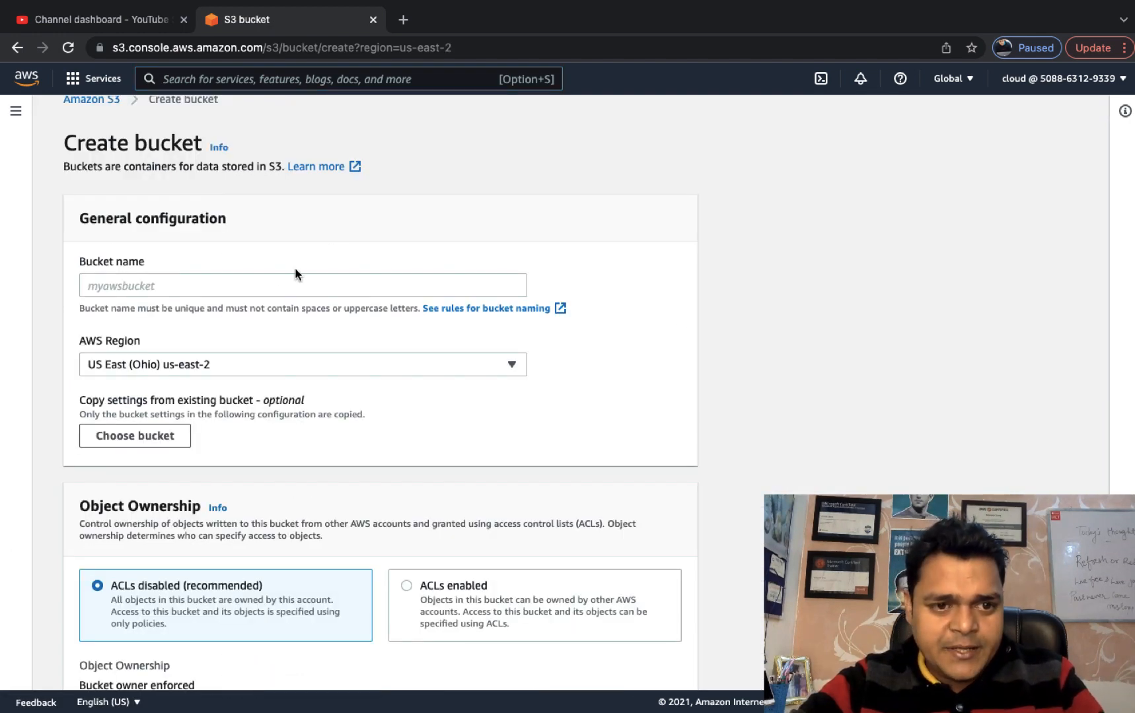
Step: Create bucket 'classbucket19884' in US East (Ohio) with all public access blocked
{"action": "left_click", "coordinate": [268, 280]}
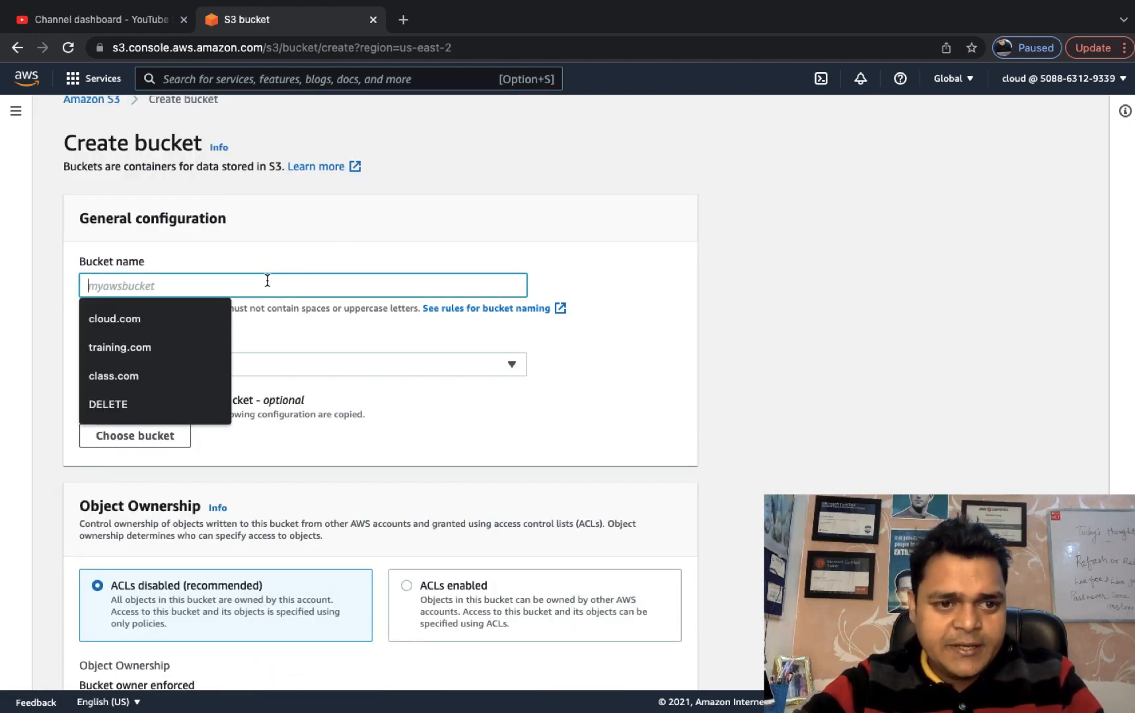
{"action": "type", "text": "class"}
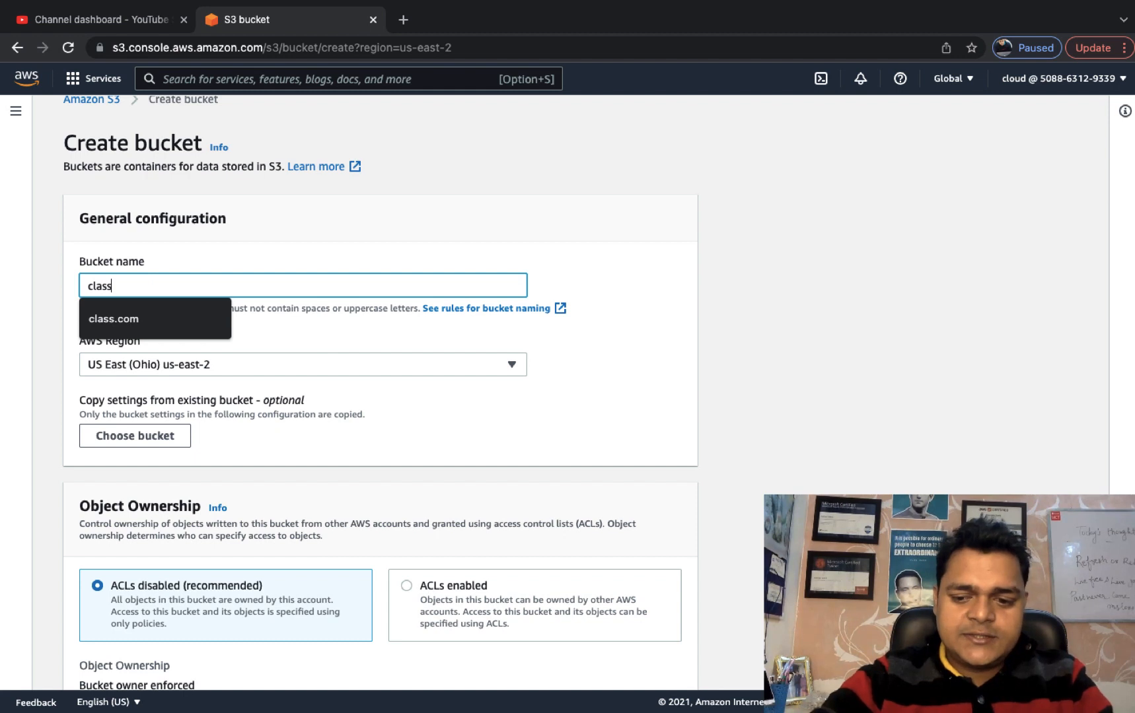
{"action": "type", "text": "bucket198"}
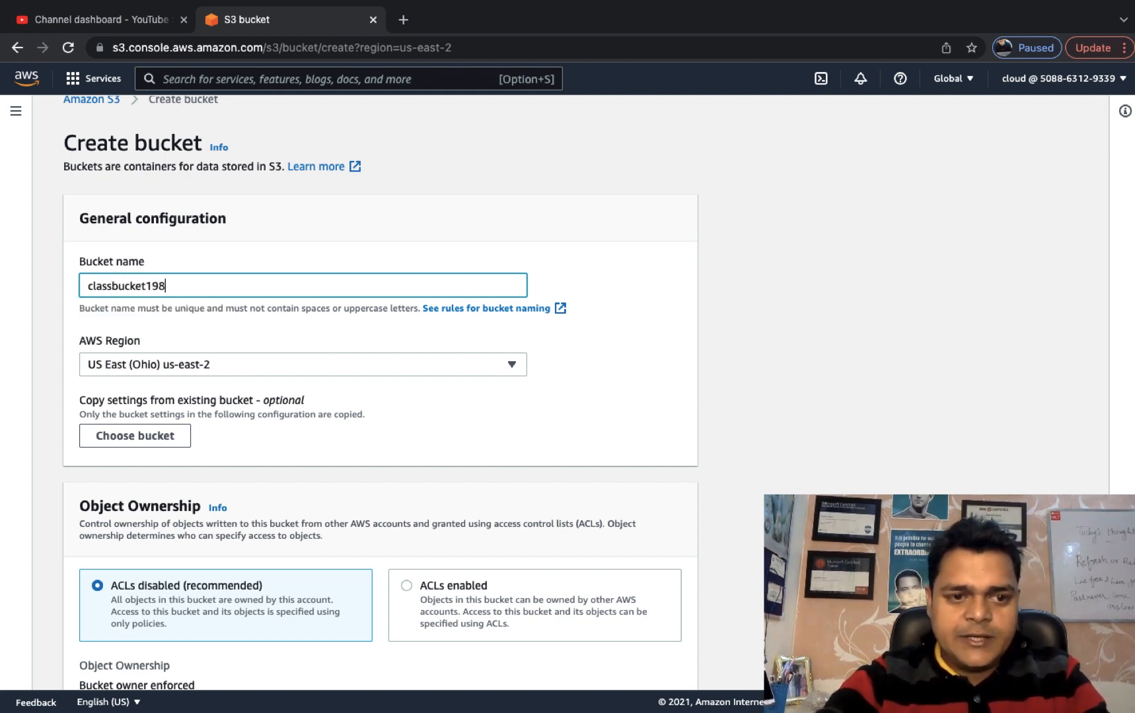
{"action": "type", "text": "8"}
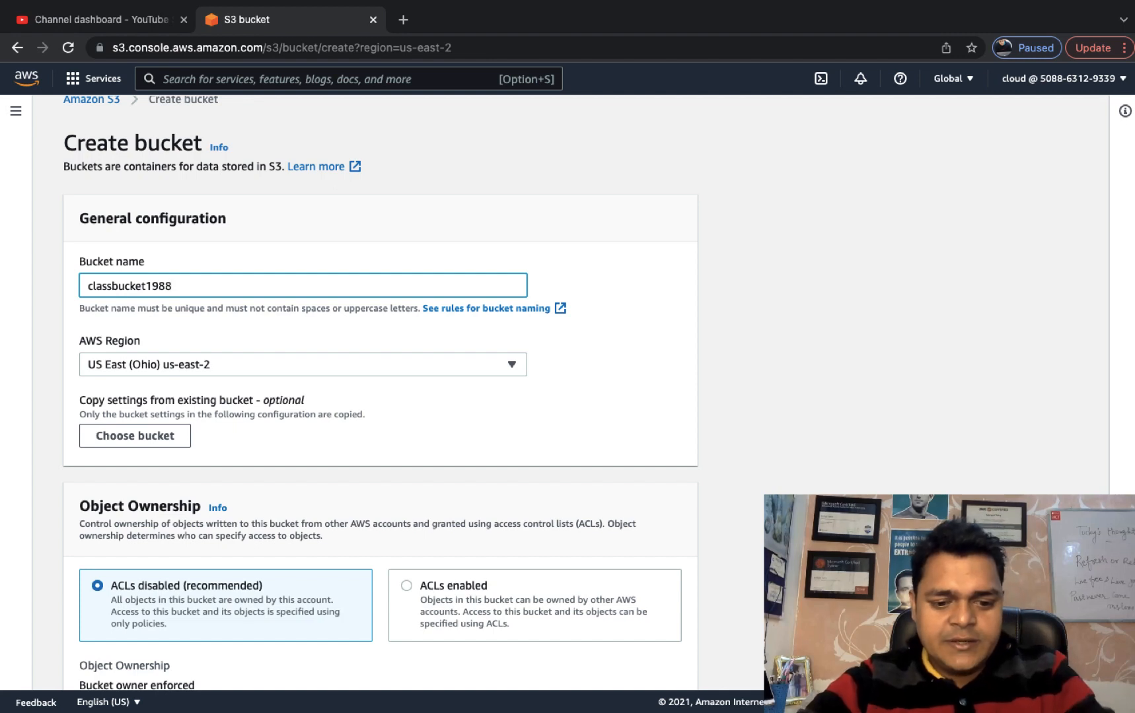
{"action": "type", "text": "4"}
{"action": "scroll", "coordinate": [250, 359], "scroll_direction": "down", "scroll_amount": 1}
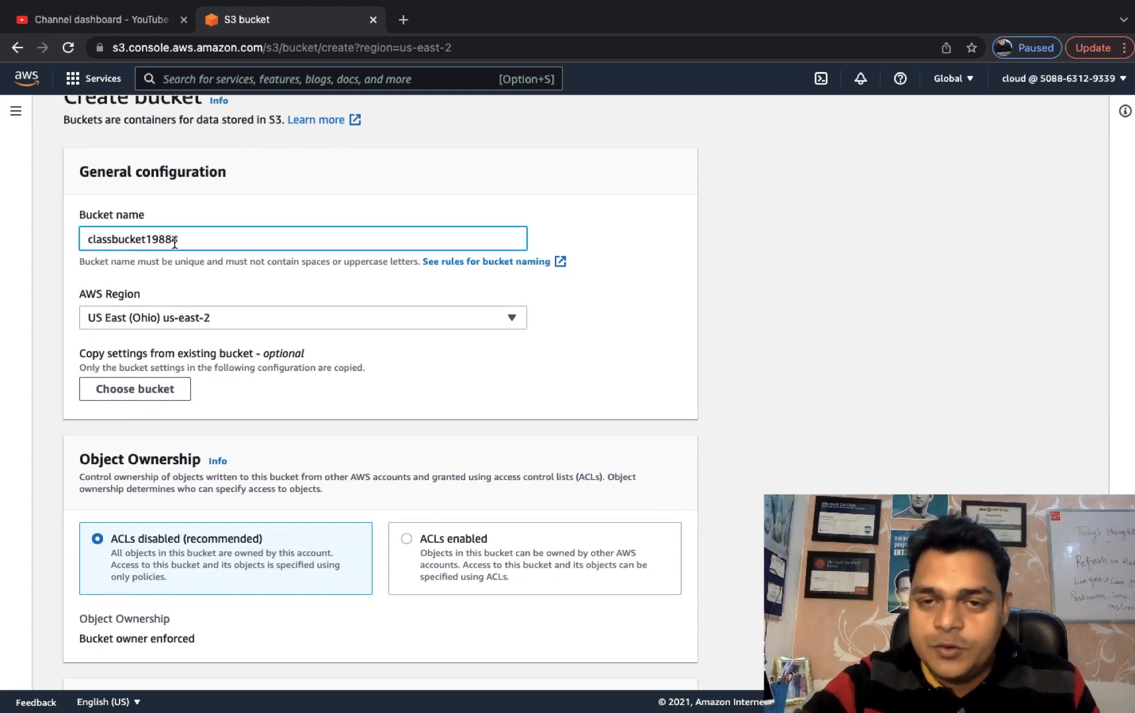
{"action": "scroll", "coordinate": [218, 357], "scroll_direction": "down", "scroll_amount": 6}
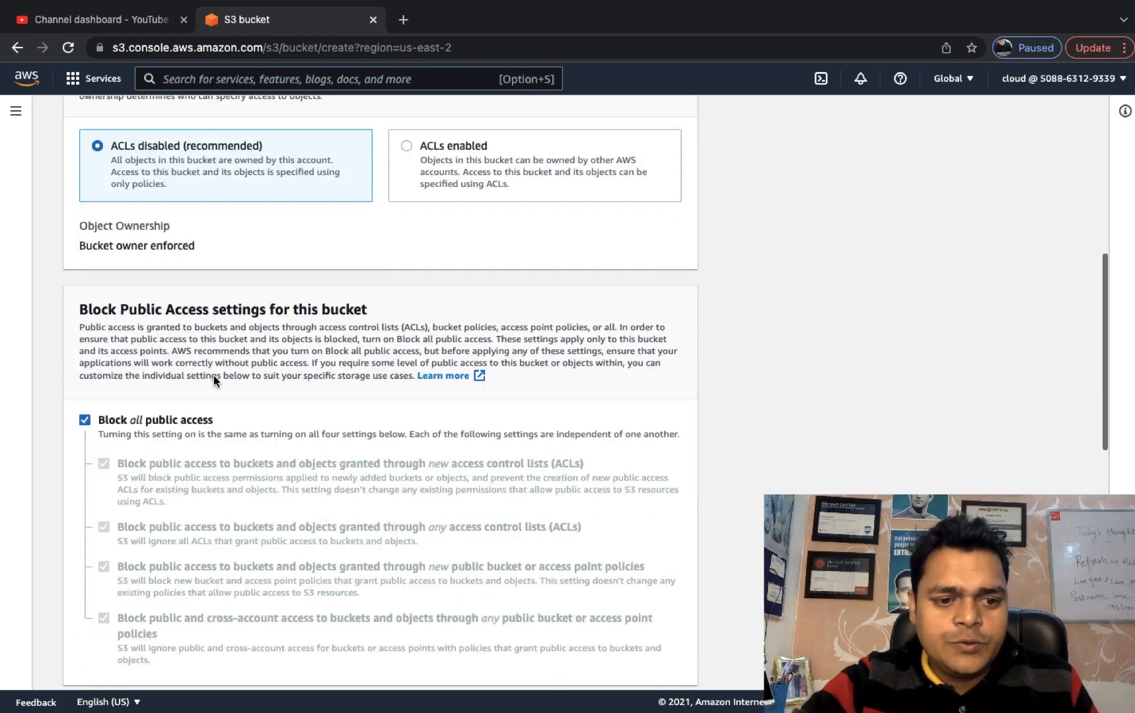
{"action": "scroll", "coordinate": [218, 396], "scroll_direction": "down", "scroll_amount": 10}
{"action": "left_click", "coordinate": [664, 664]}
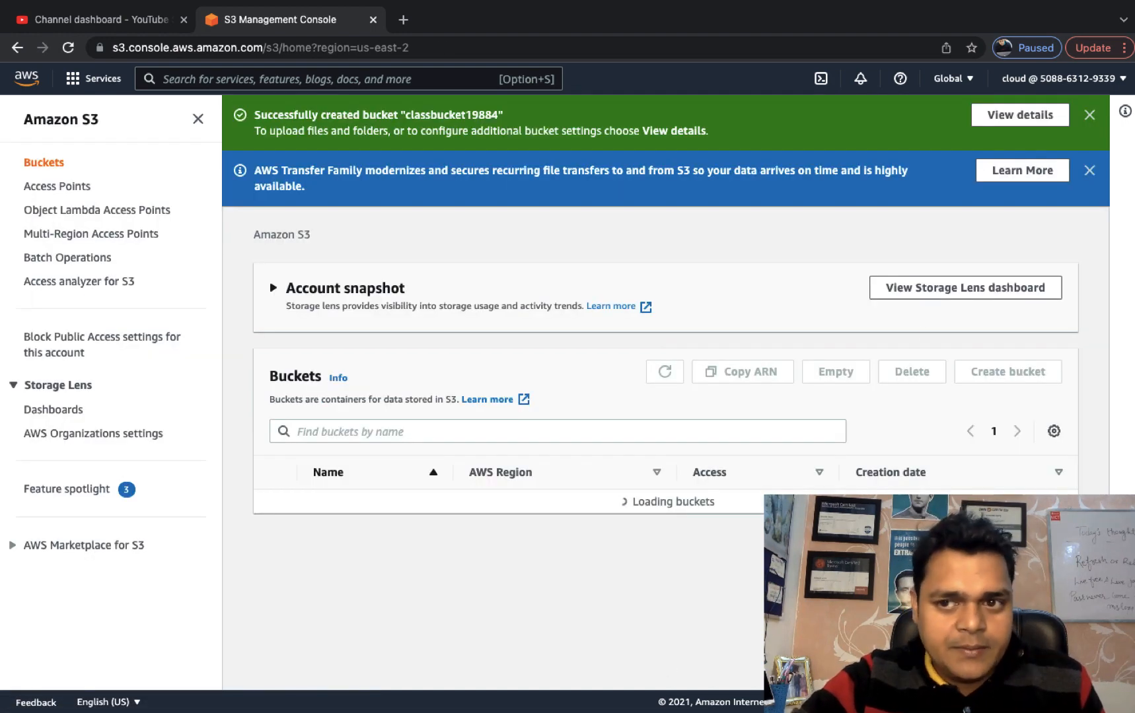
Step: Dismiss the bucket-created message and the AWS Transfer Family announcement on the Buckets page
{"action": "left_click", "coordinate": [1089, 115]}
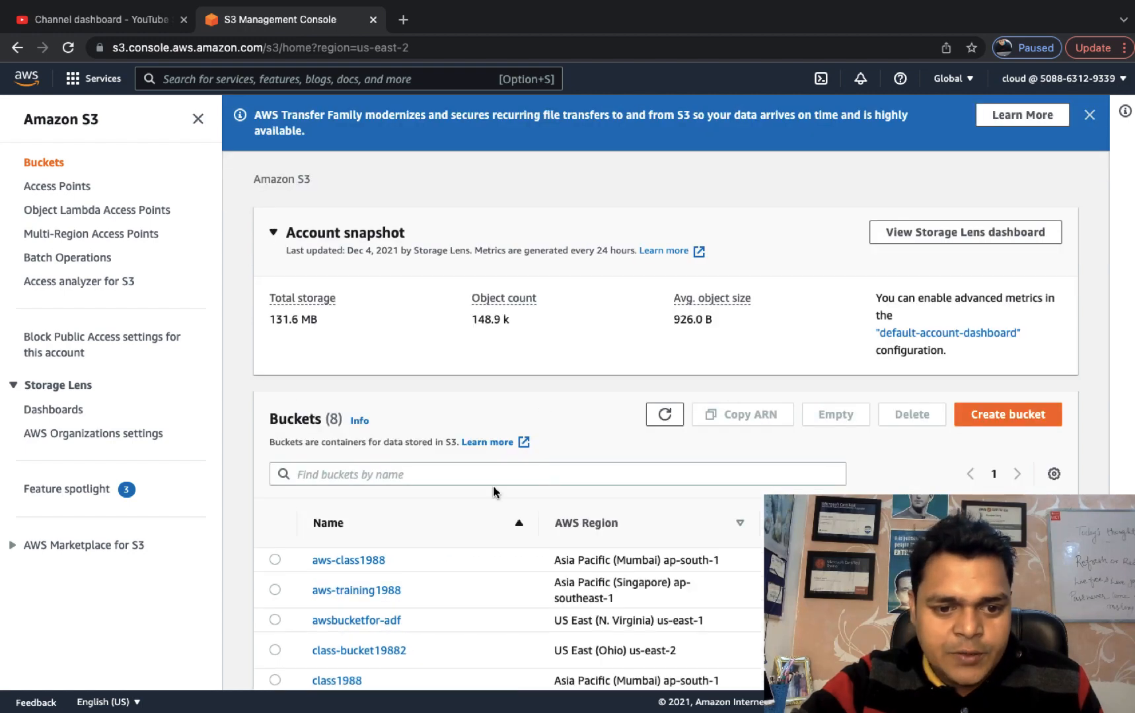
{"action": "scroll", "coordinate": [315, 585], "scroll_direction": "down", "scroll_amount": 2}
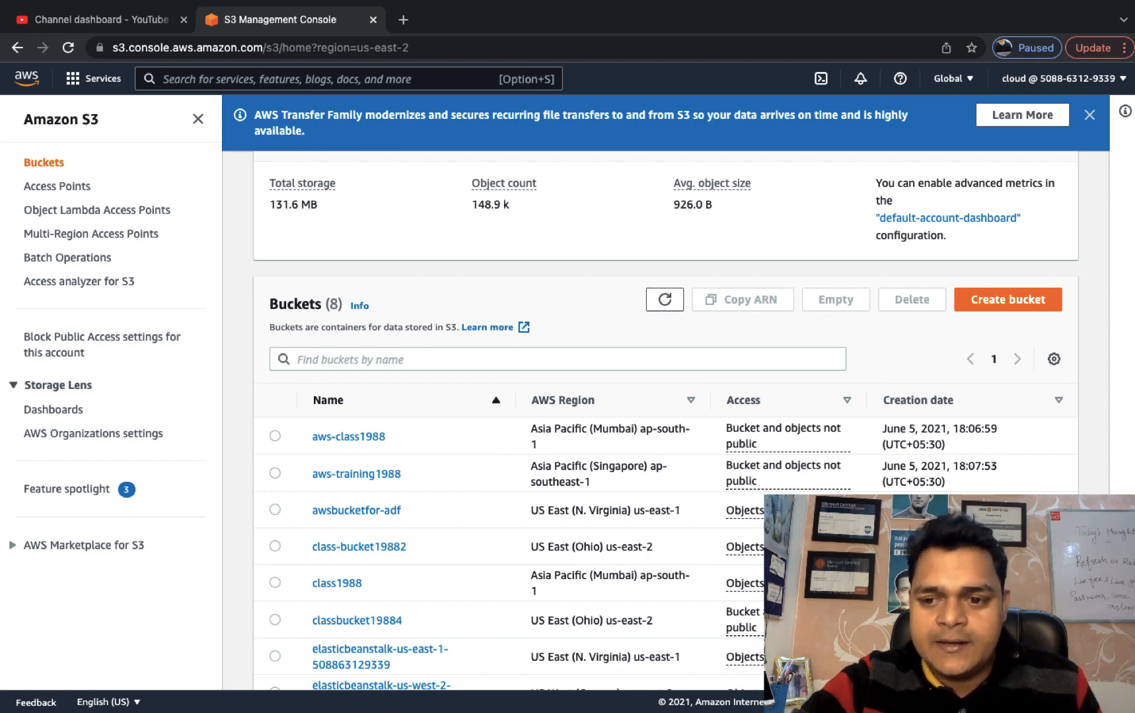
{"action": "scroll", "coordinate": [631, 547], "scroll_direction": "down", "scroll_amount": 1}
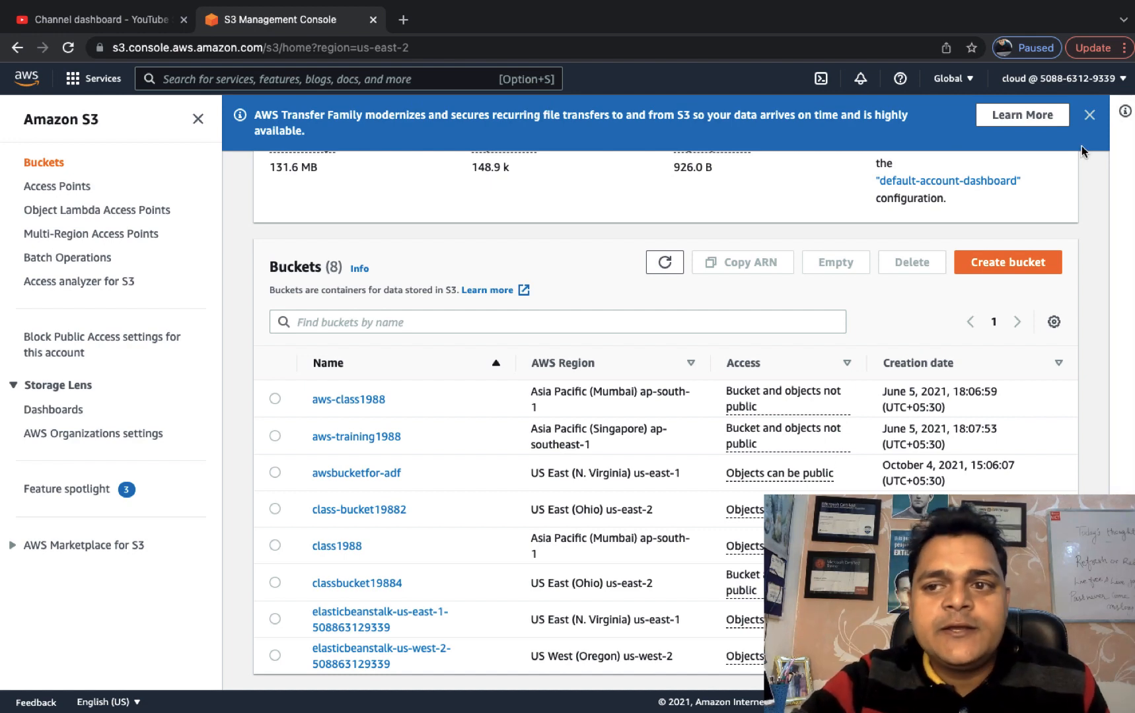
{"action": "left_click", "coordinate": [1089, 115]}
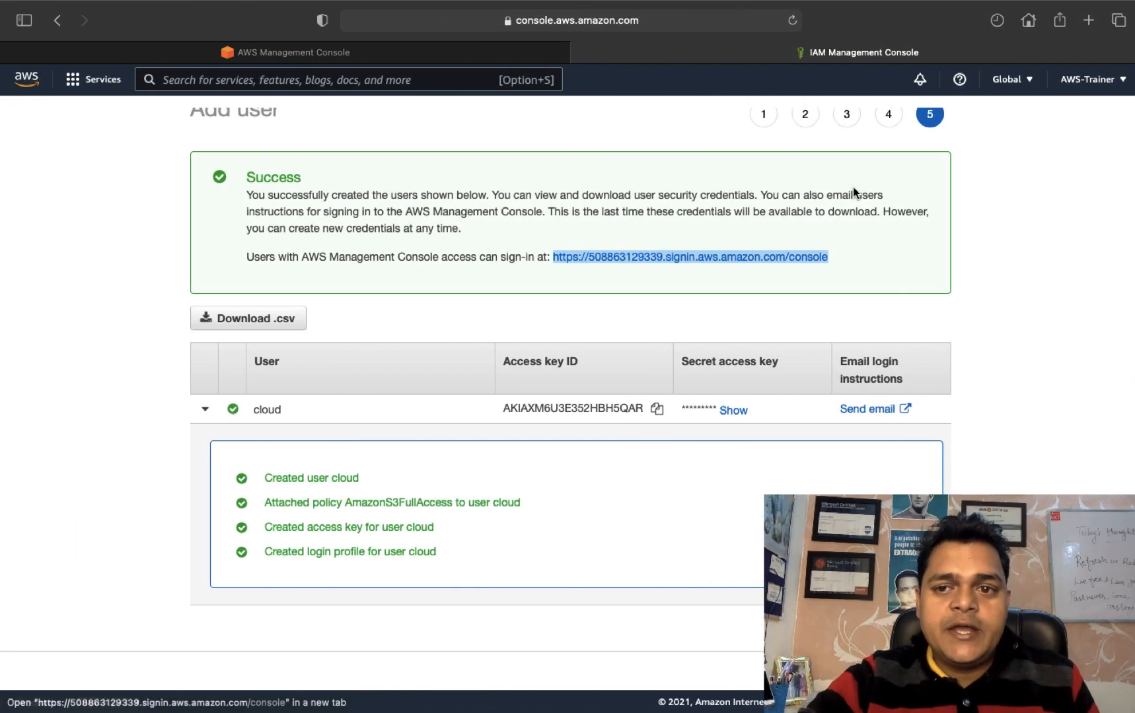
Step: Go back to the IAM Users list and open user cloud's summary page
{"action": "scroll", "coordinate": [647, 184], "scroll_direction": "up", "scroll_amount": 1}
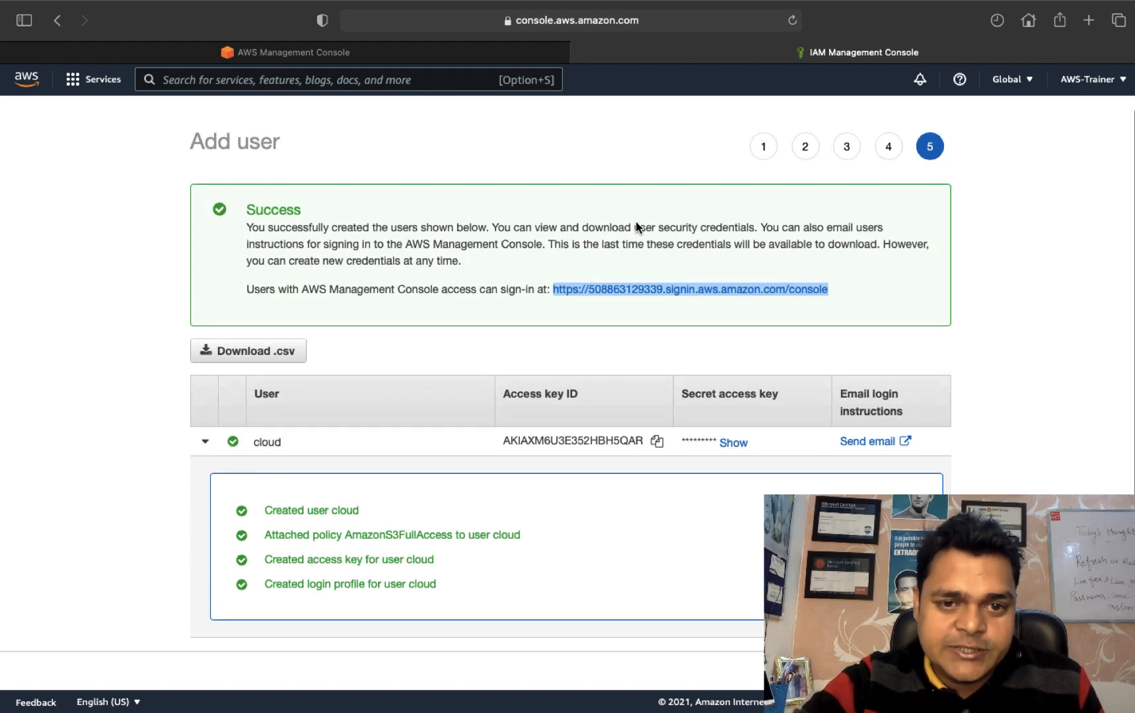
{"action": "left_click", "coordinate": [58, 20]}
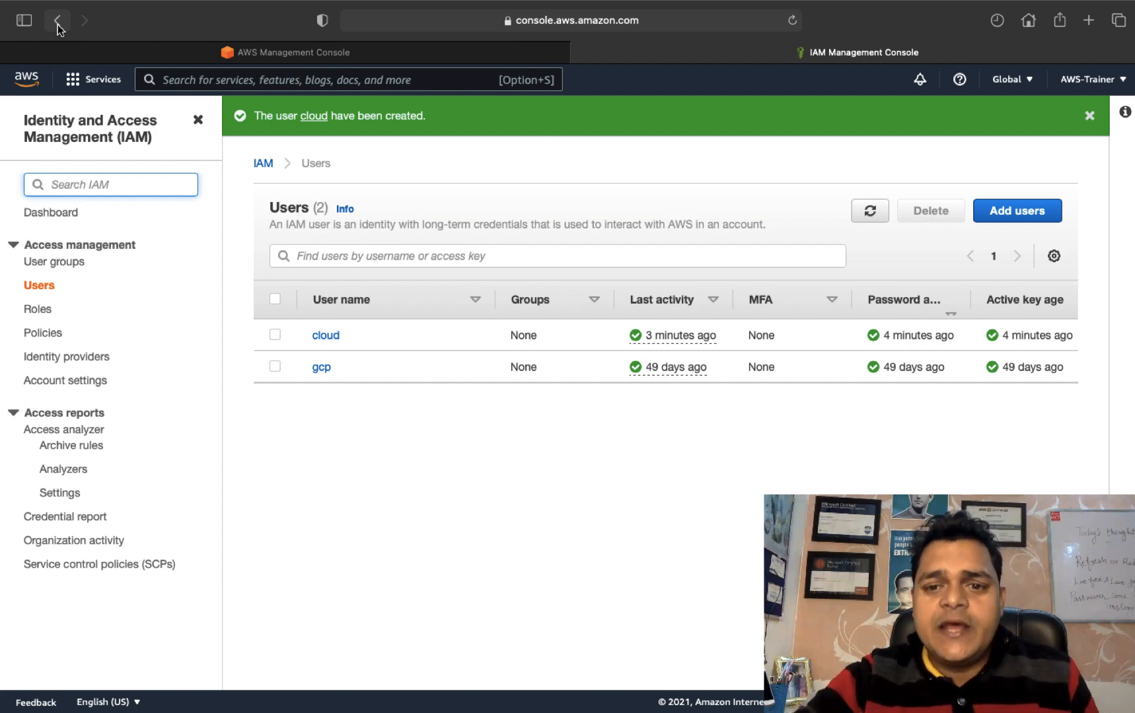
{"action": "left_click", "coordinate": [334, 337]}
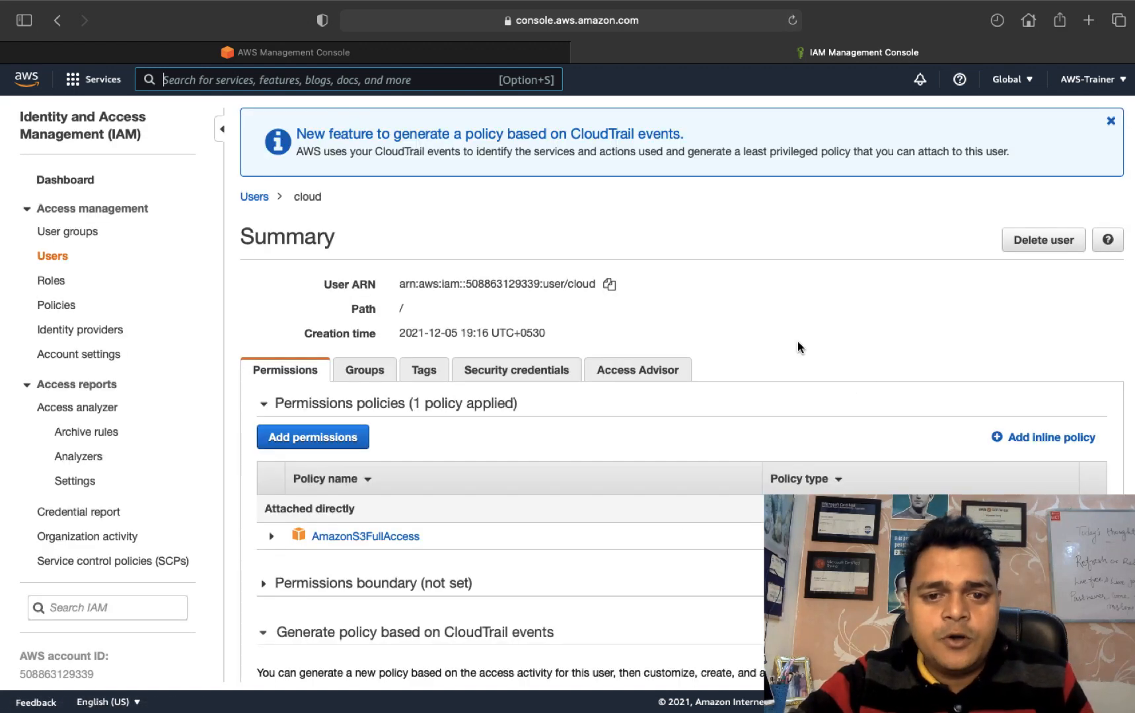
Step: Dismiss the CloudTrail notice, check cloud's groups, and review its Security credentials tab
{"action": "left_click", "coordinate": [1110, 121]}
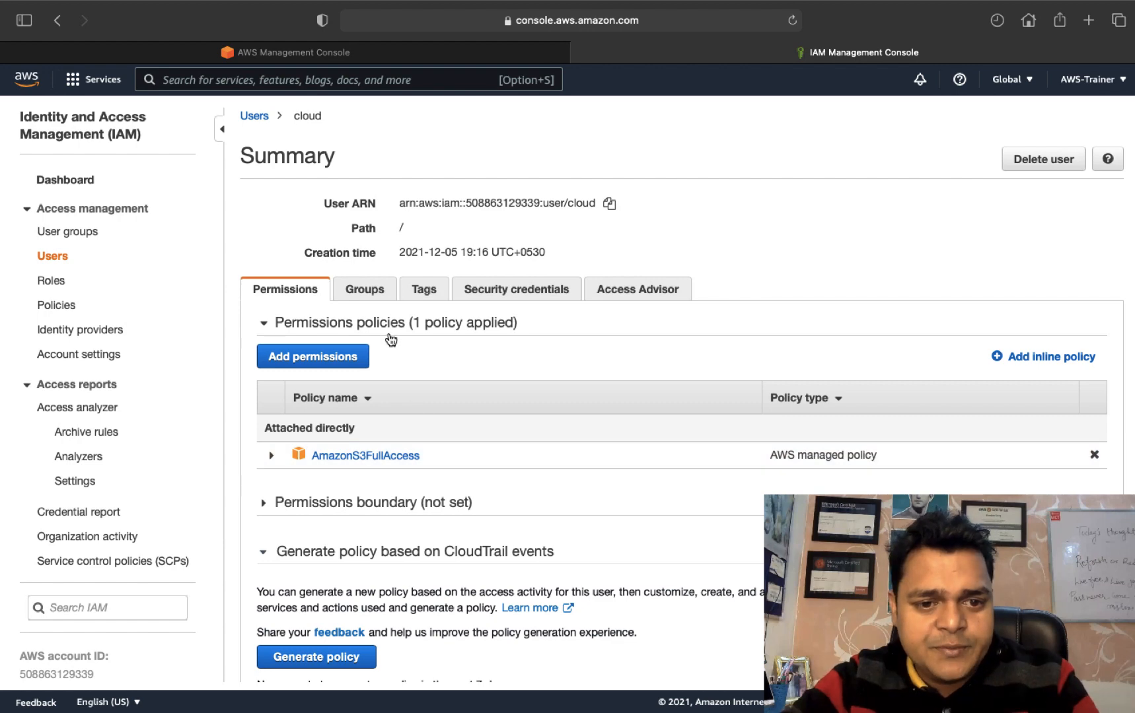
{"action": "left_click", "coordinate": [367, 291]}
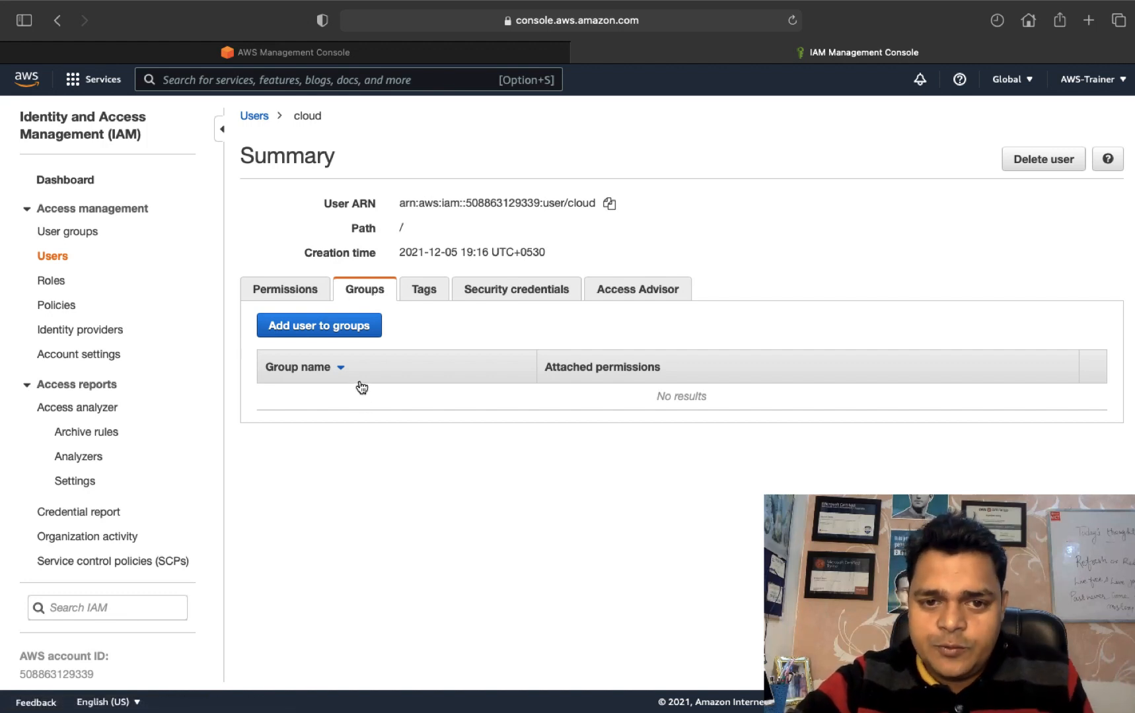
{"action": "left_click", "coordinate": [506, 291]}
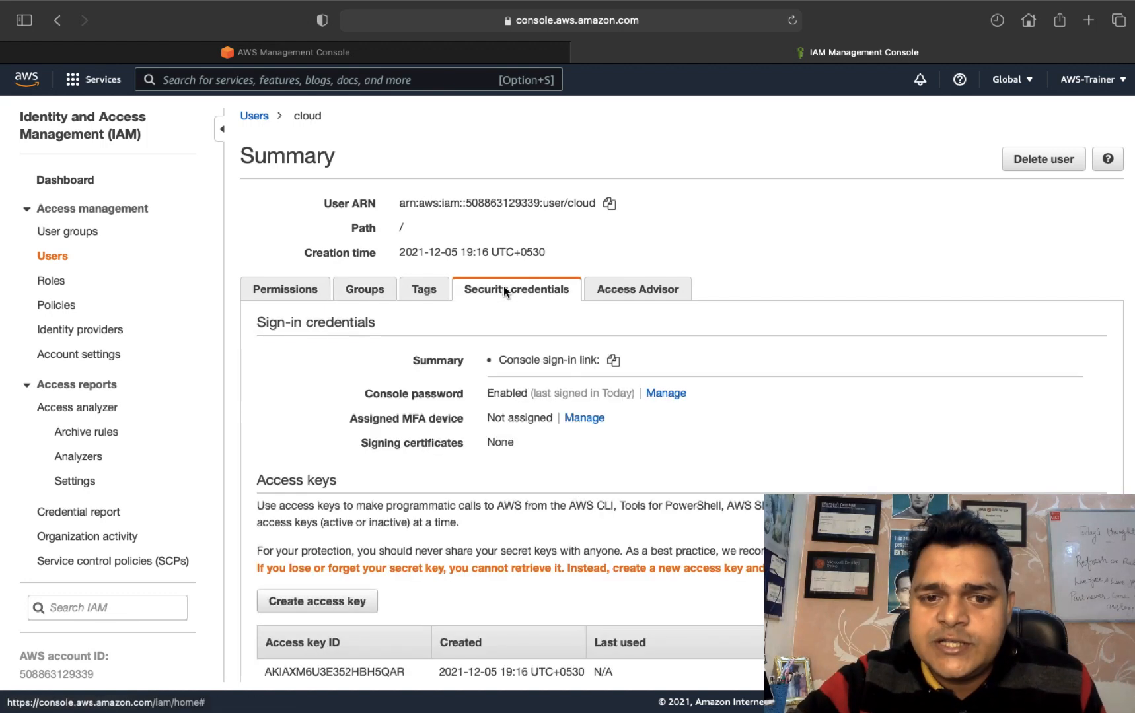
{"action": "scroll", "coordinate": [614, 489], "scroll_direction": "down", "scroll_amount": 2}
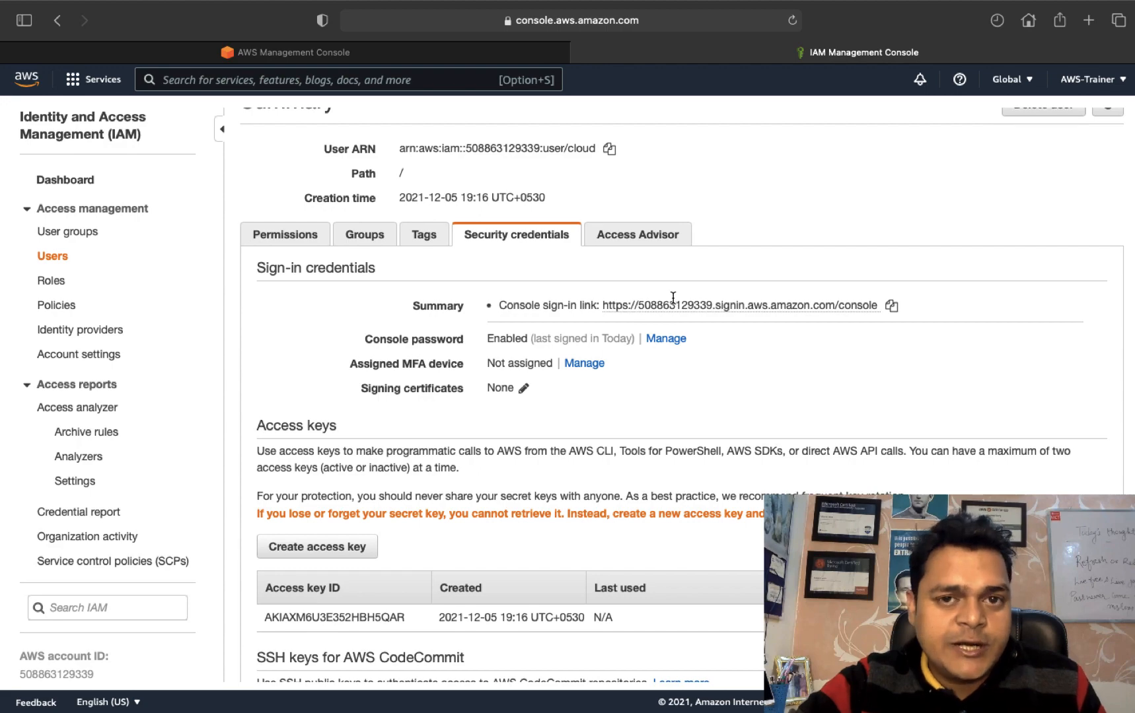
{"action": "scroll", "coordinate": [671, 406], "scroll_direction": "down", "scroll_amount": 5}
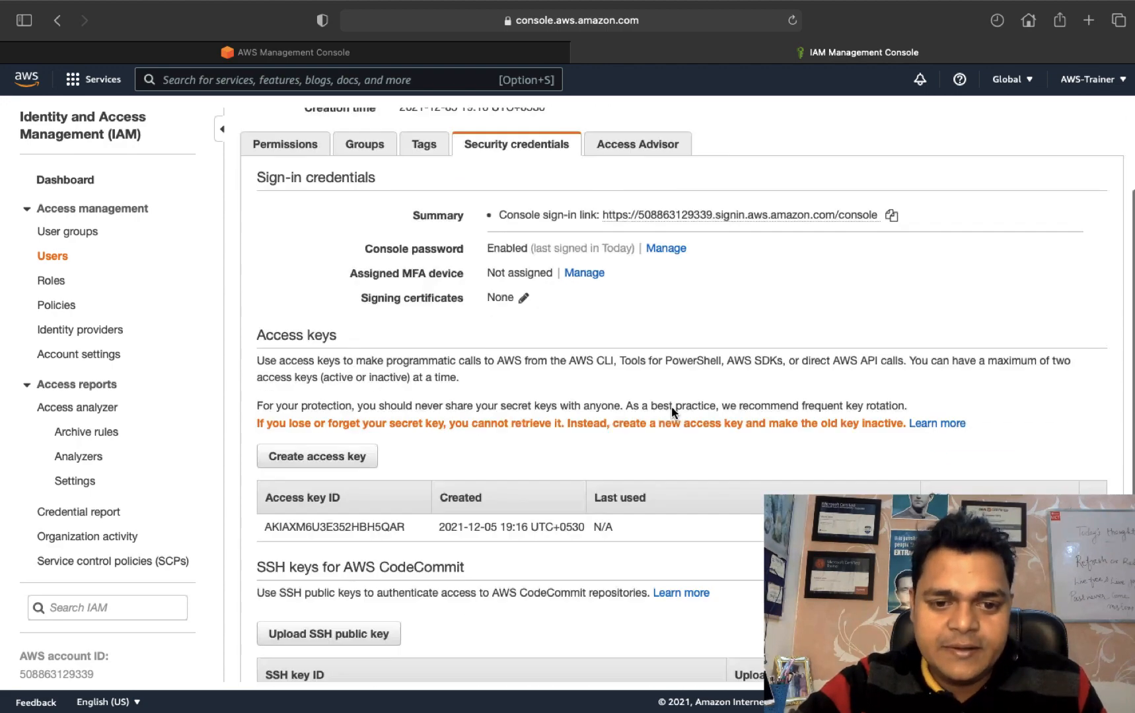
{"action": "scroll", "coordinate": [671, 409], "scroll_direction": "up", "scroll_amount": 4}
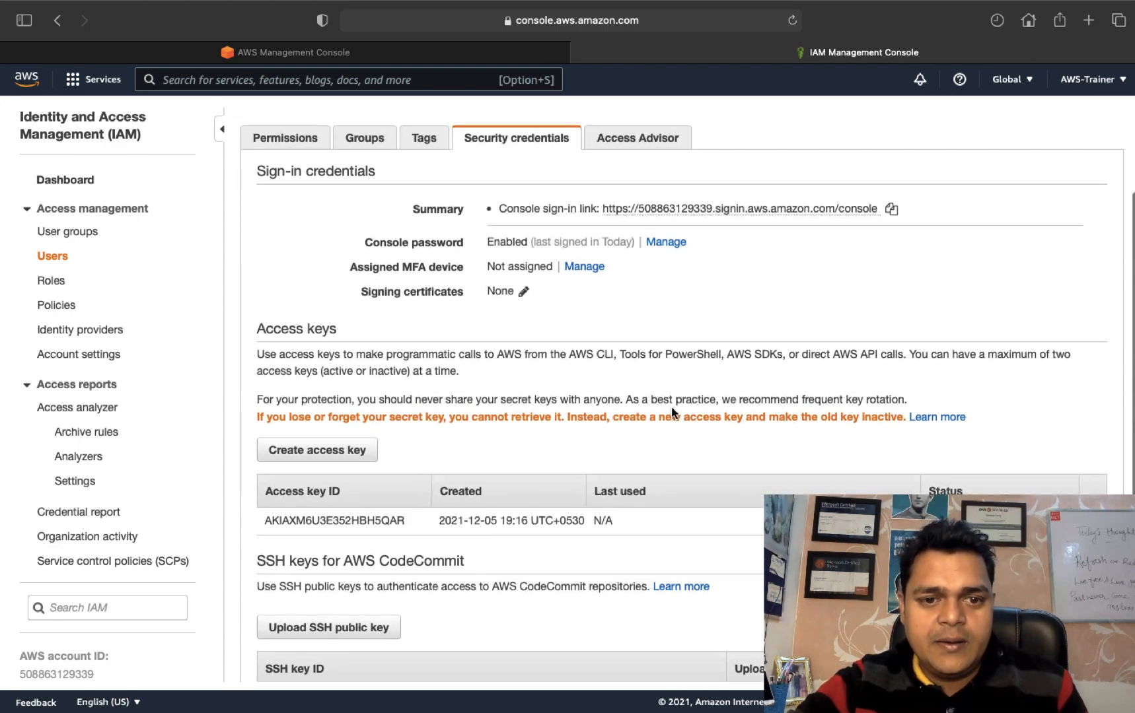
{"action": "scroll", "coordinate": [672, 407], "scroll_direction": "down", "scroll_amount": 5}
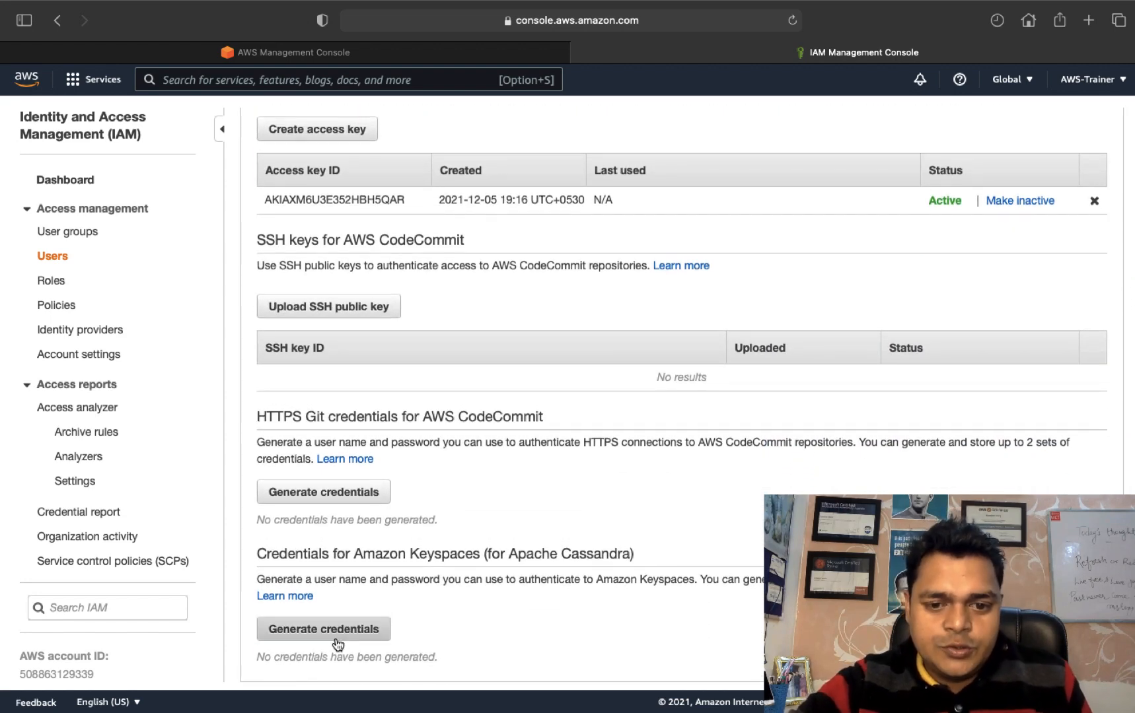
{"action": "scroll", "coordinate": [522, 455], "scroll_direction": "up", "scroll_amount": 1}
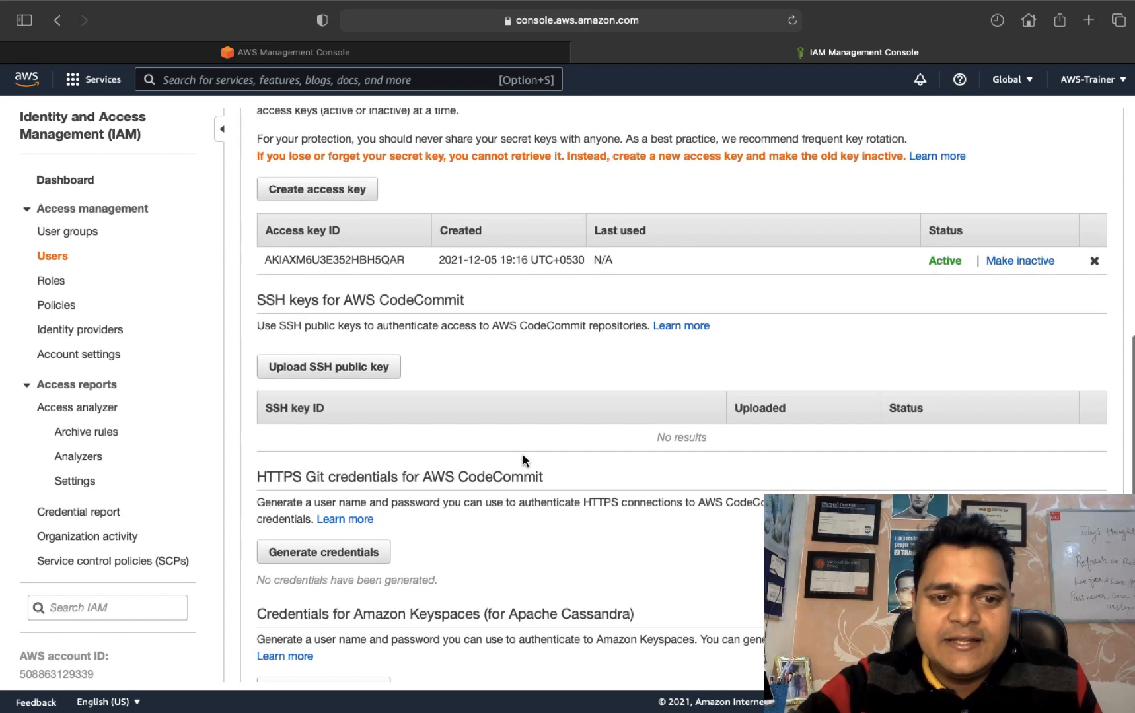
{"action": "scroll", "coordinate": [427, 440], "scroll_direction": "up", "scroll_amount": 6}
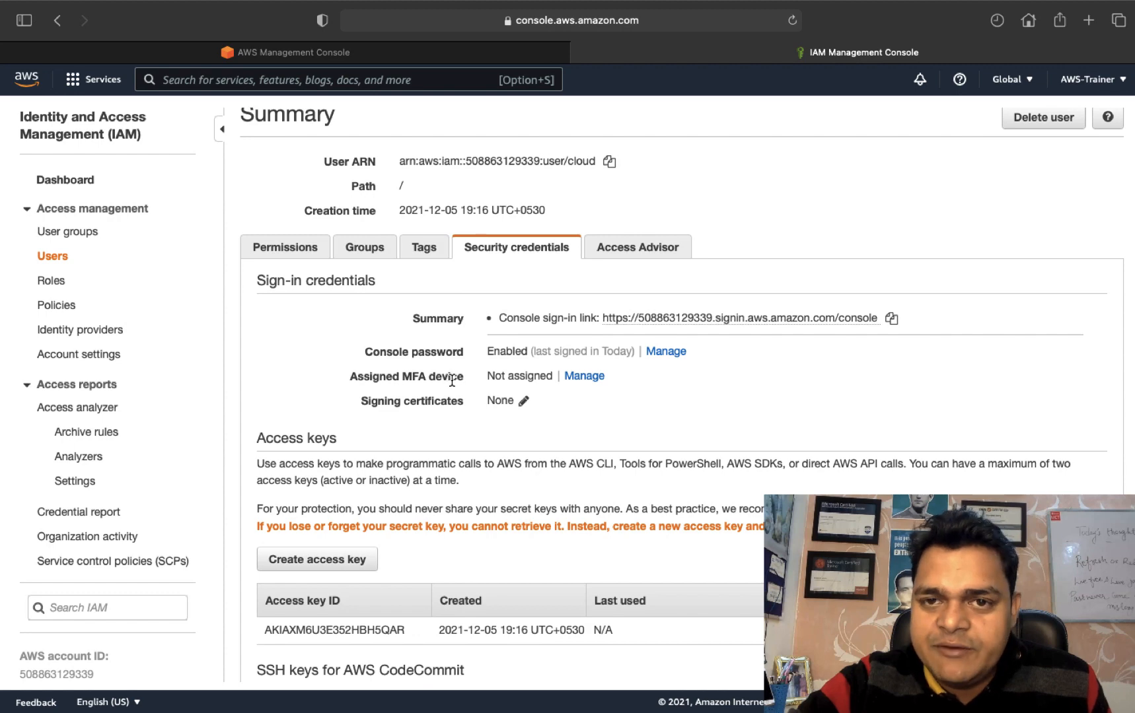
{"action": "scroll", "coordinate": [475, 401], "scroll_direction": "up", "scroll_amount": 1}
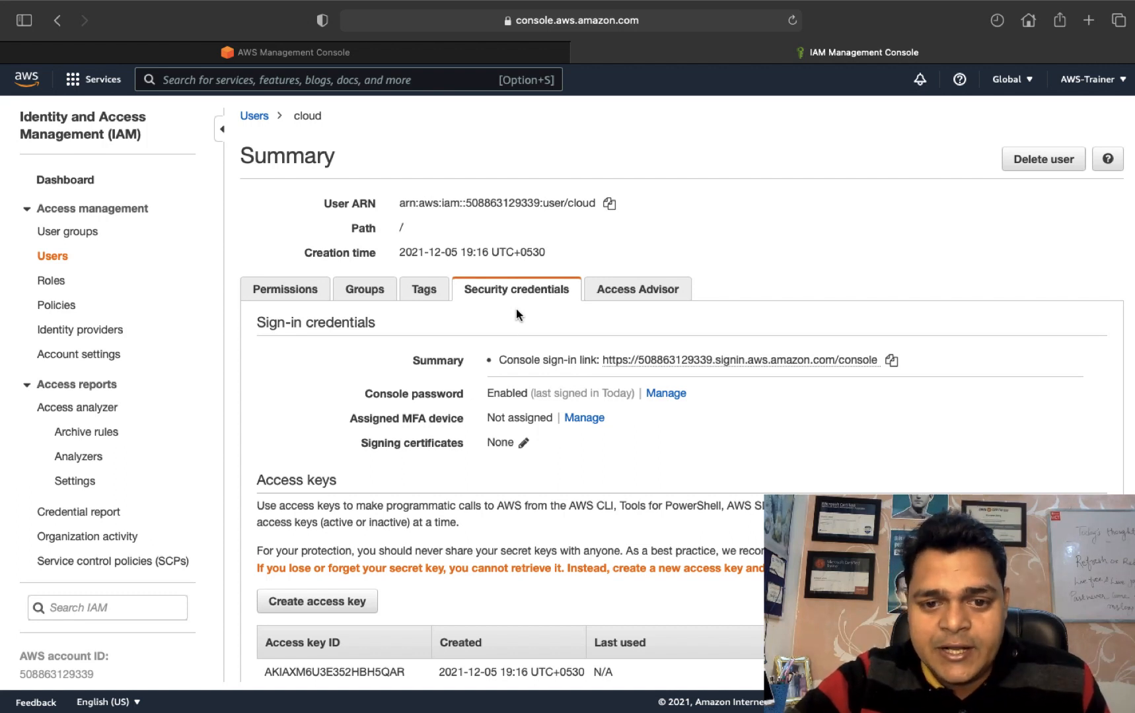
Step: Manage cloud's assigned MFA device and continue with a virtual MFA device
{"action": "left_click", "coordinate": [585, 418]}
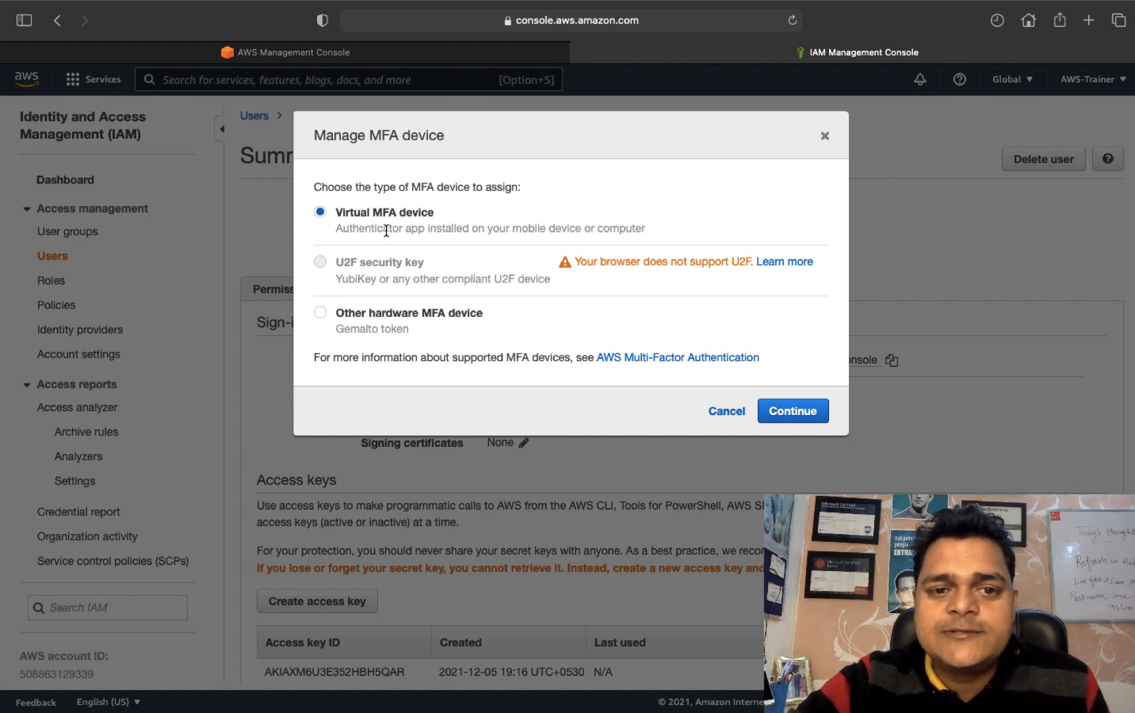
{"action": "left_click", "coordinate": [795, 416]}
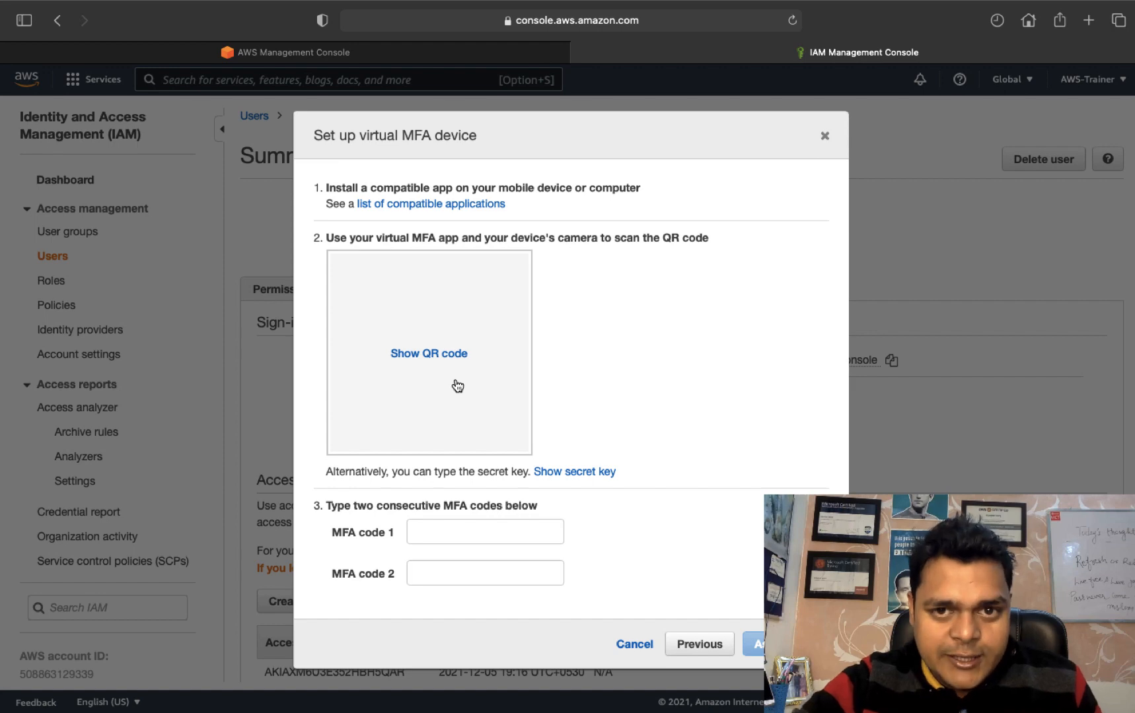
Step: Show the virtual MFA QR code, then switch to the desktop space
{"action": "left_click", "coordinate": [428, 354]}
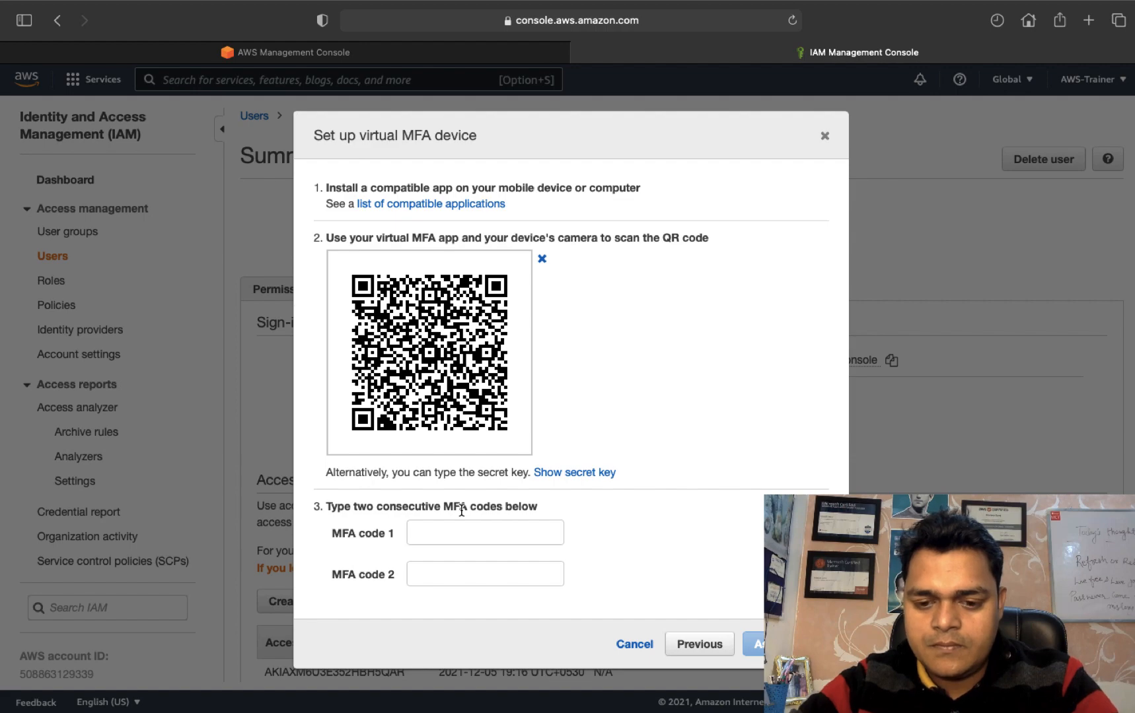
{"action": "key", "text": "ctrl+Left"}
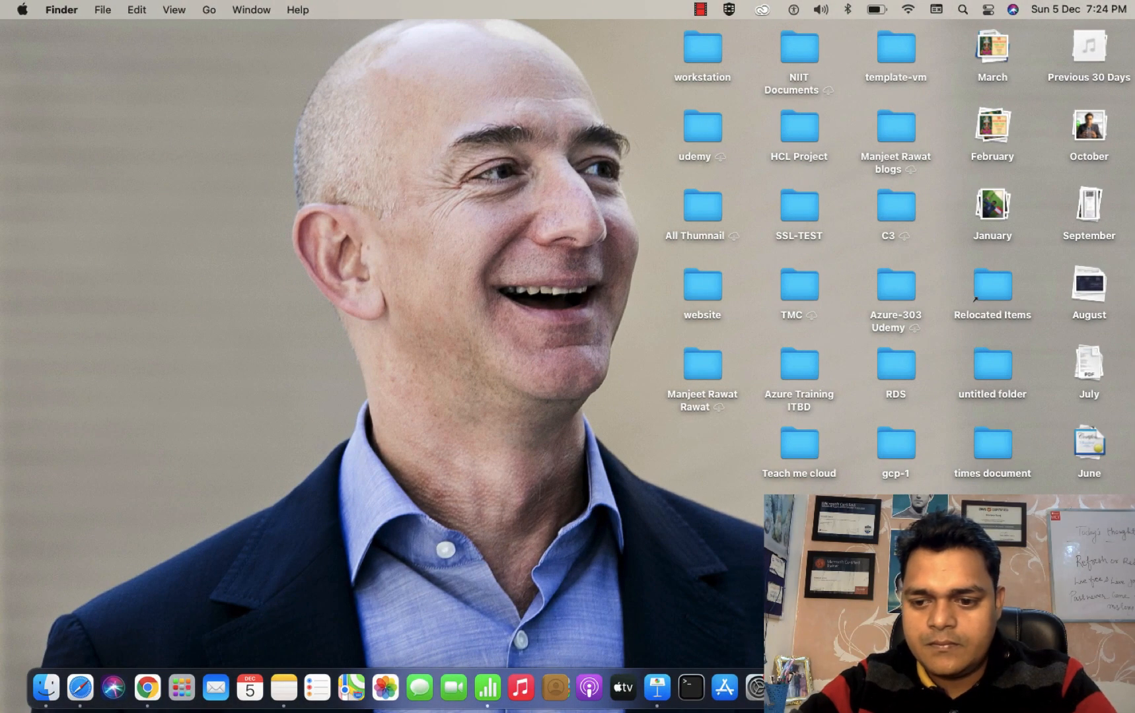
Step: Close a Dock icon's menu and return to the Safari space showing the MFA QR code
{"action": "right_click", "coordinate": [1027, 688]}
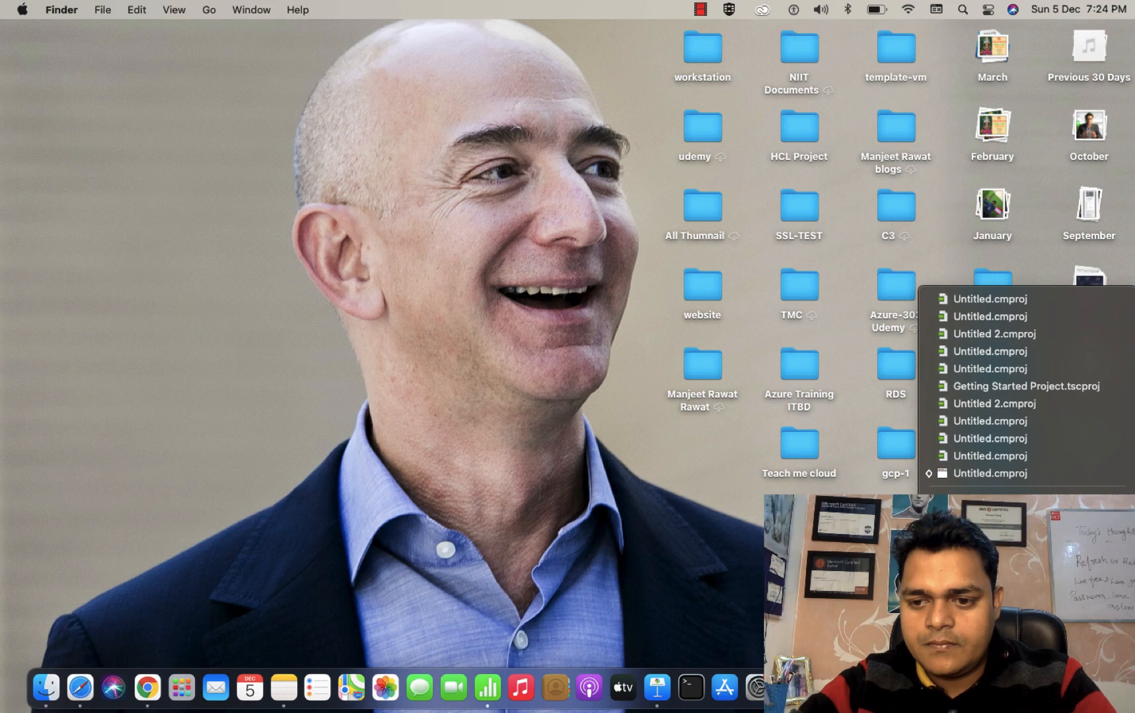
{"action": "key", "text": "Escape"}
{"action": "key", "text": "ctrl+Right"}
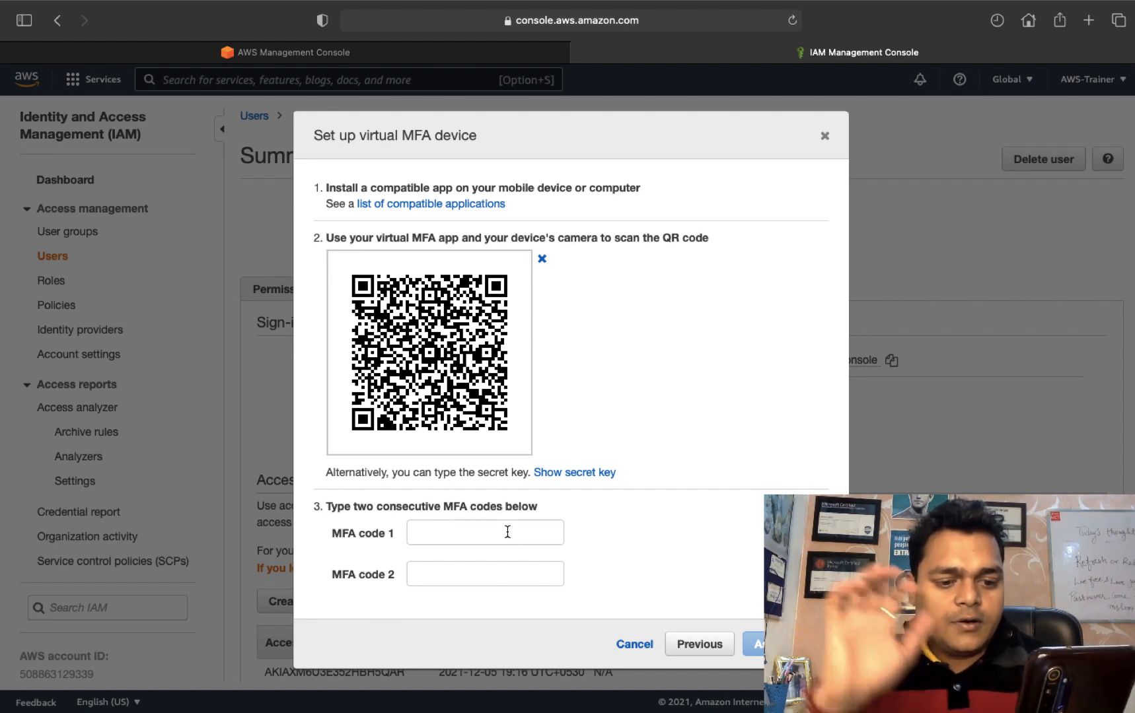
Step: Enter two consecutive authenticator codes and assign the virtual MFA device to cloud
{"action": "left_click", "coordinate": [433, 532]}
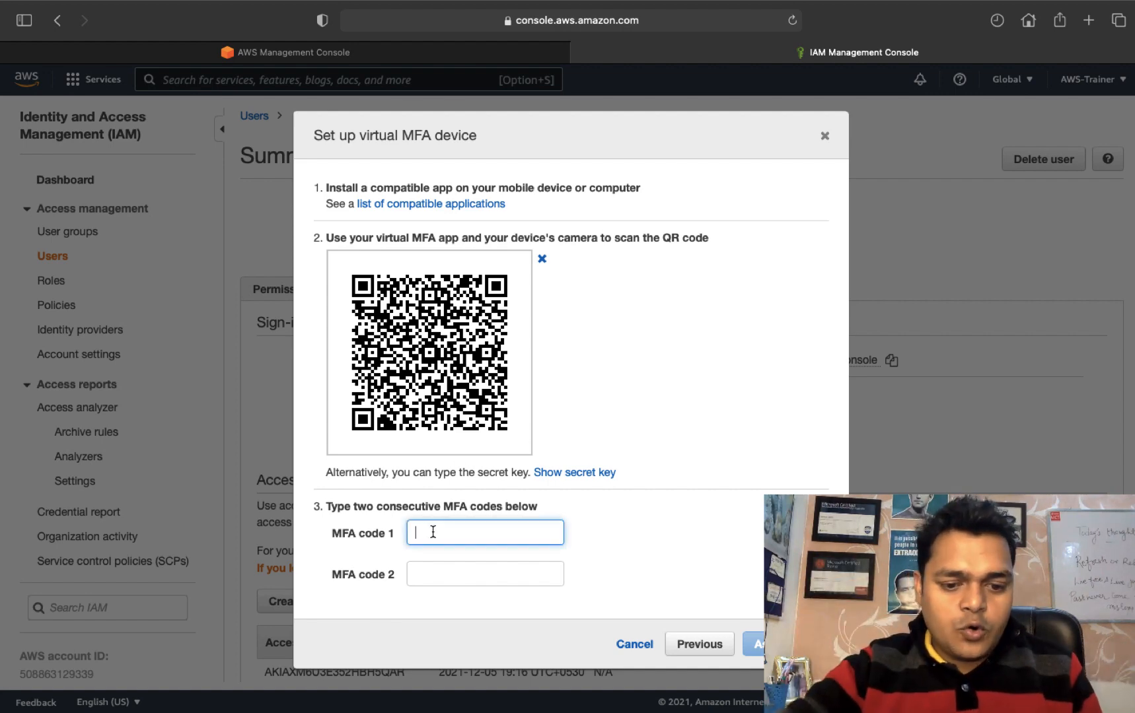
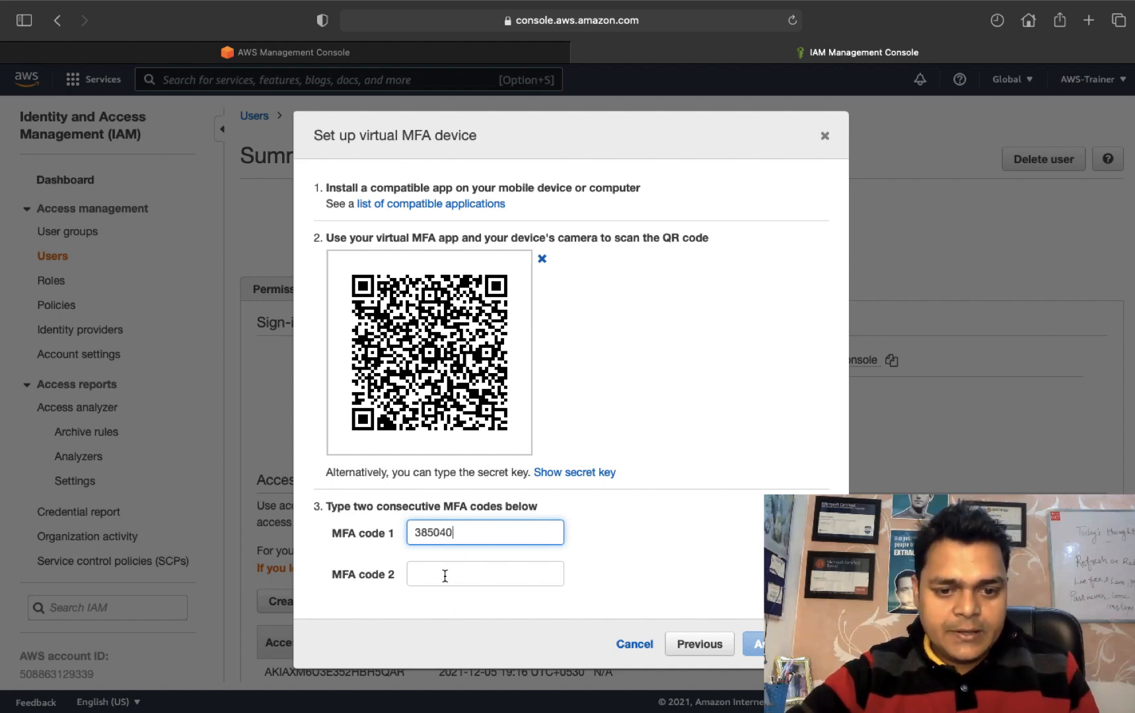
{"action": "left_click", "coordinate": [444, 577]}
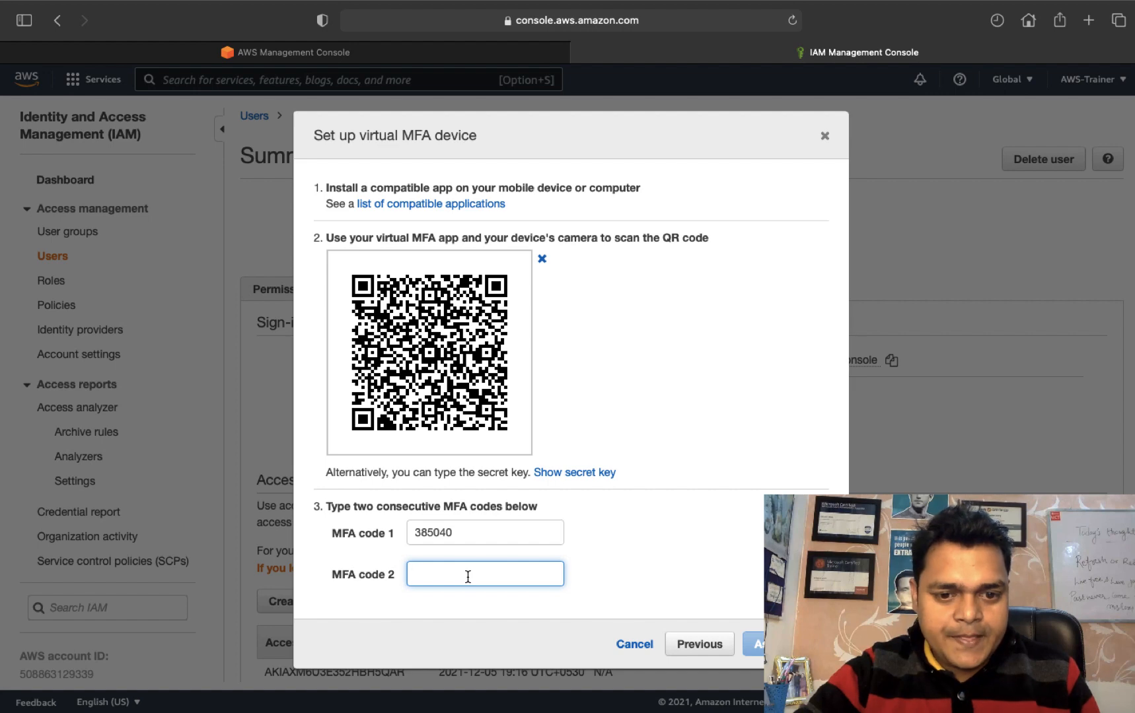
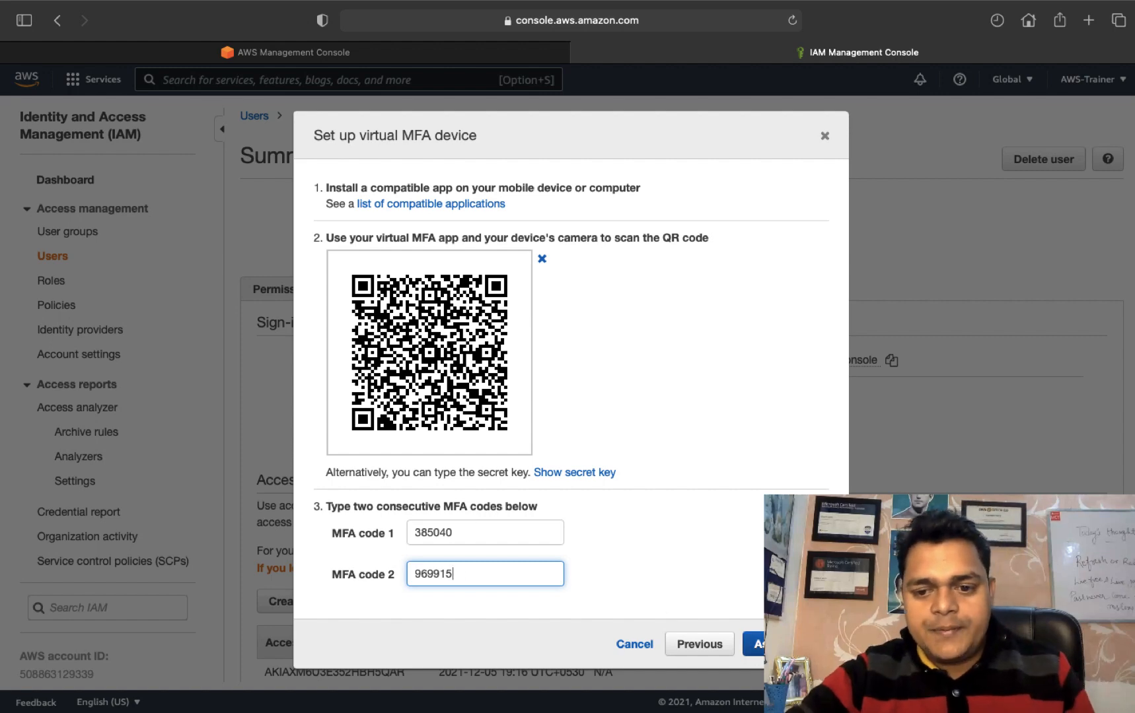
{"action": "left_click", "coordinate": [756, 644]}
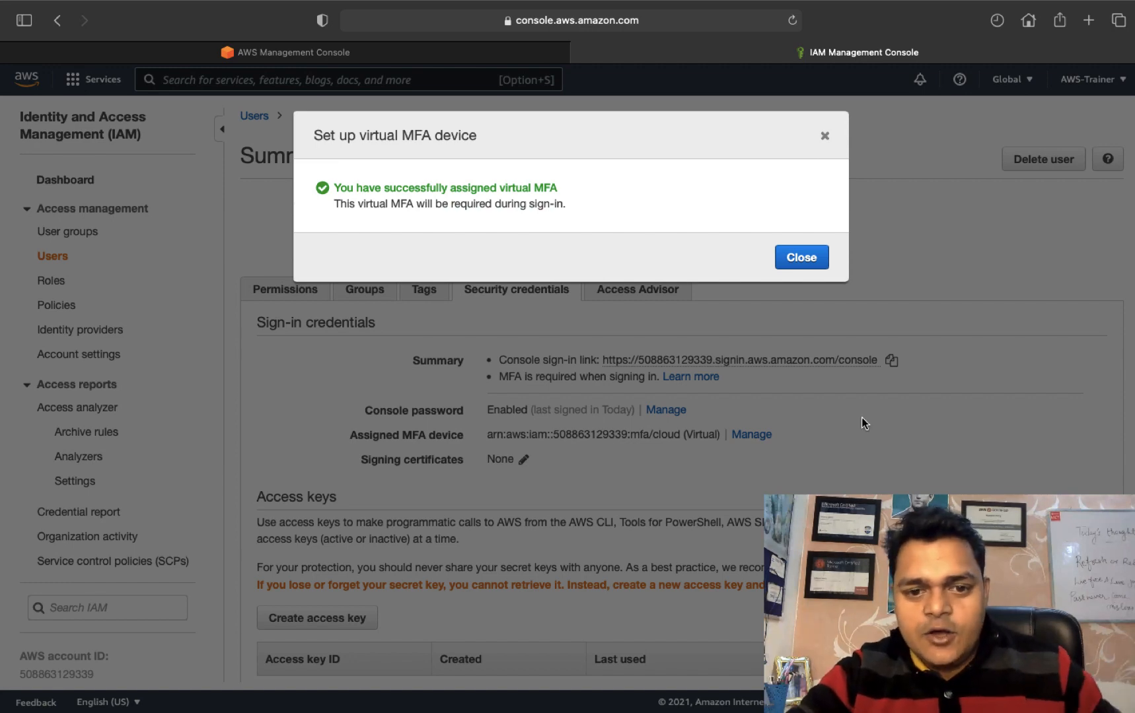
Step: Dismiss the virtual MFA success message and return to the cloud user's S3 buckets page
{"action": "left_click", "coordinate": [791, 262]}
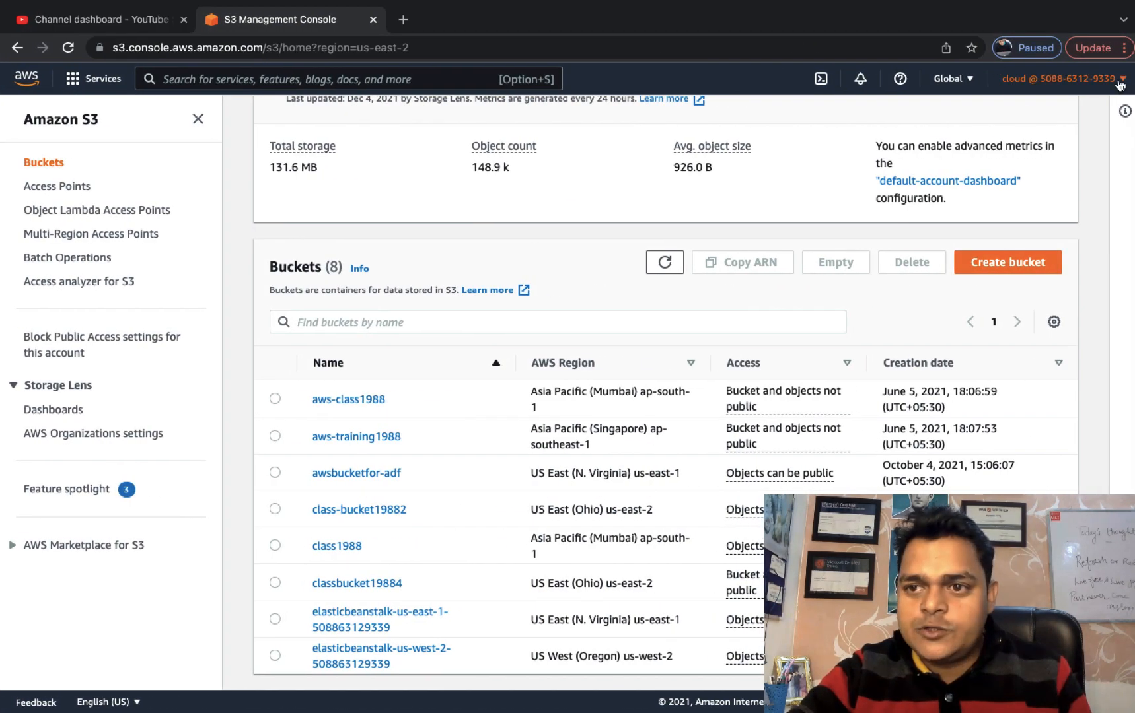
Step: Sign the cloud user out of the console and close that tab
{"action": "left_click", "coordinate": [1119, 81]}
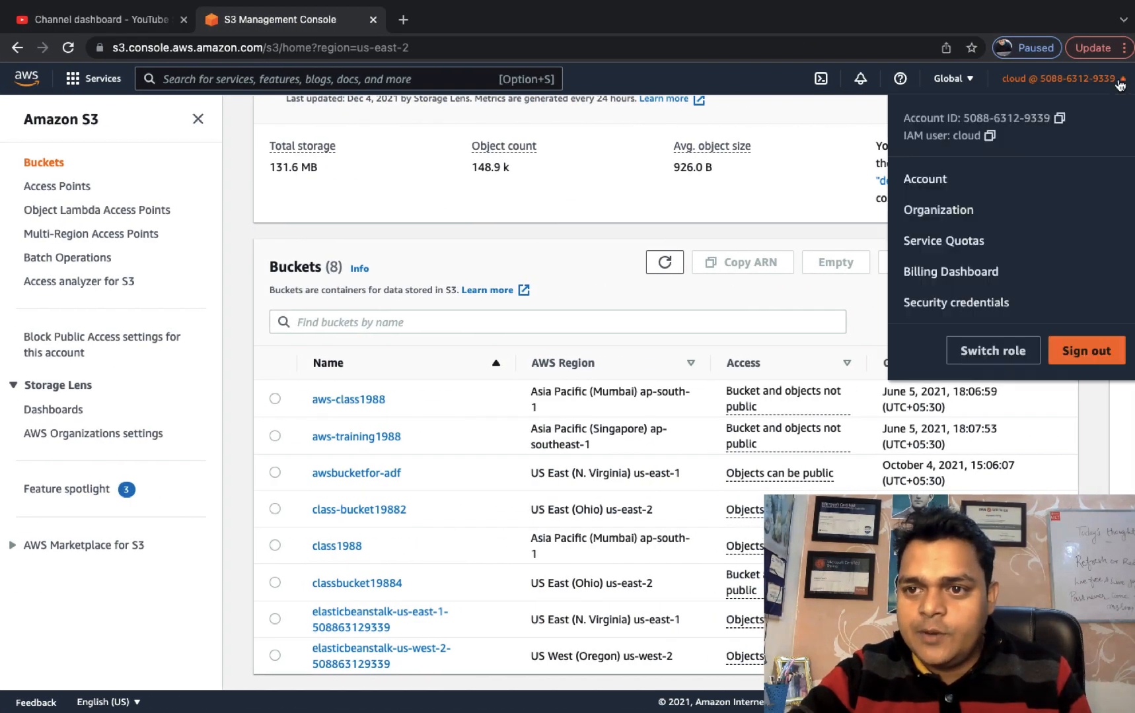
{"action": "left_click", "coordinate": [1082, 350]}
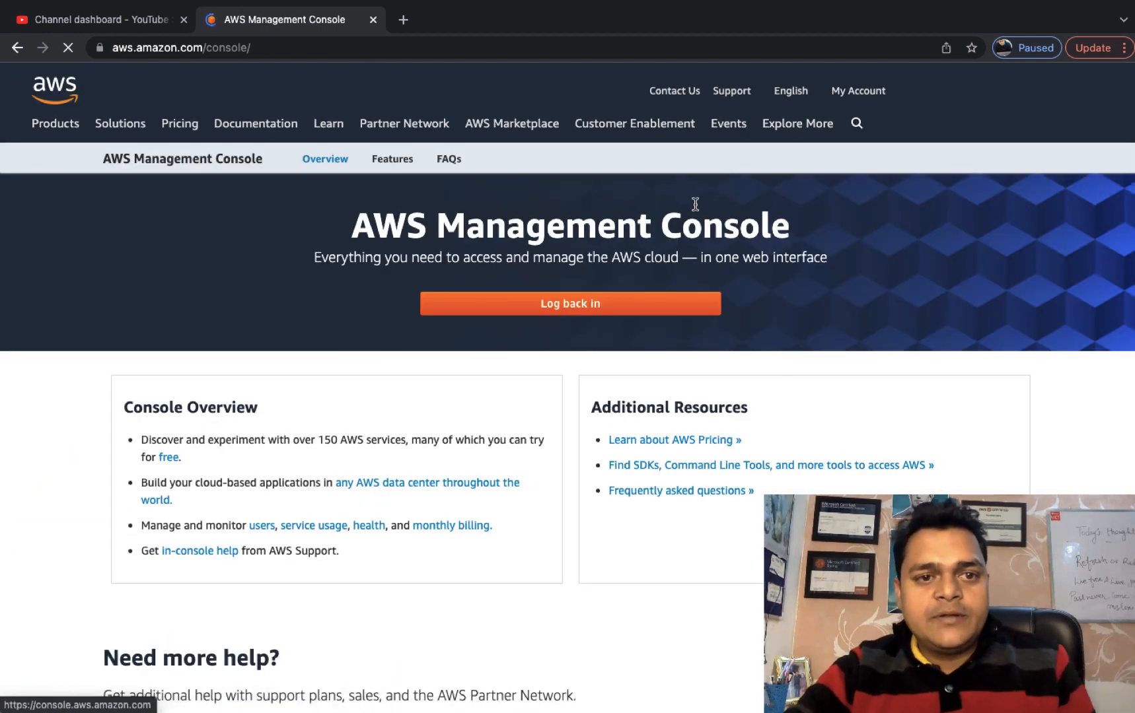
{"action": "left_click", "coordinate": [373, 20]}
Step: Copy the account's console sign-in link from the IAM user summary
{"action": "key", "text": "ctrl+Left"}
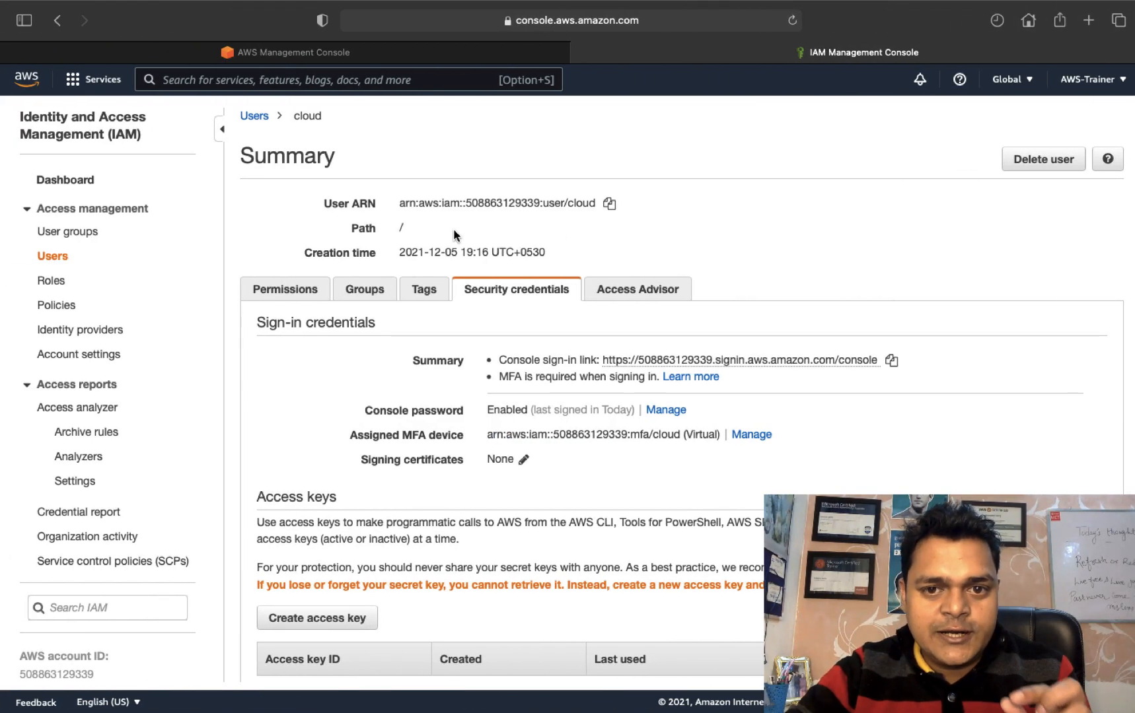
{"action": "left_click", "coordinate": [890, 360]}
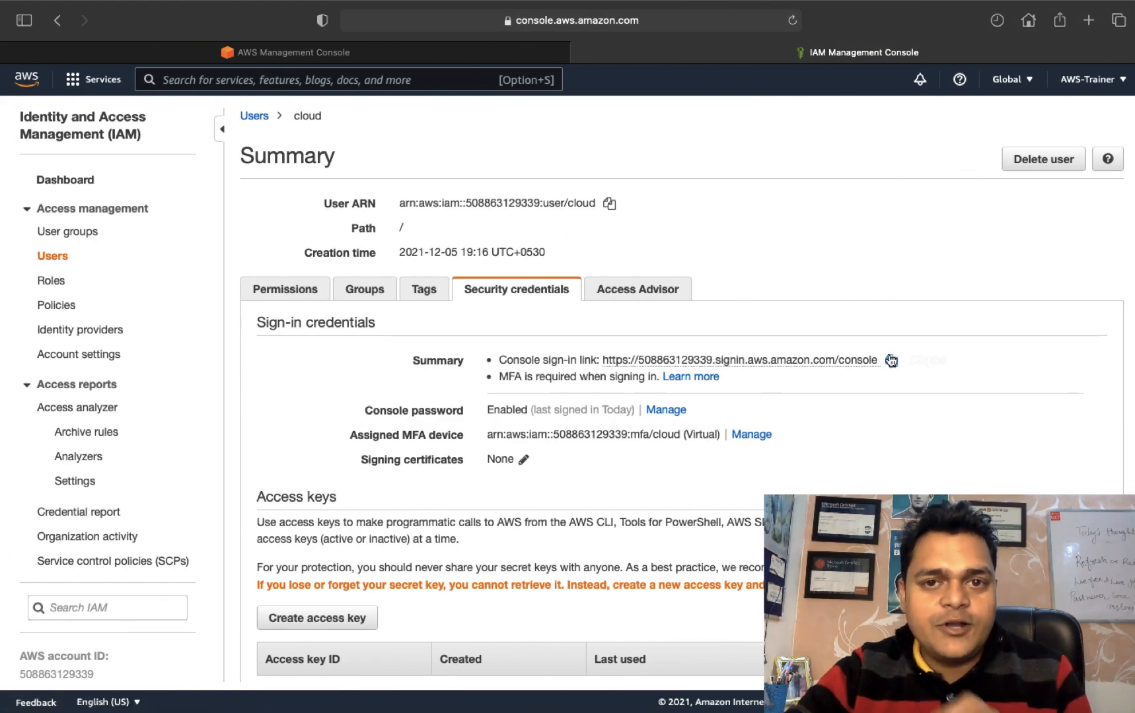
{"action": "key", "text": "ctrl+Right"}
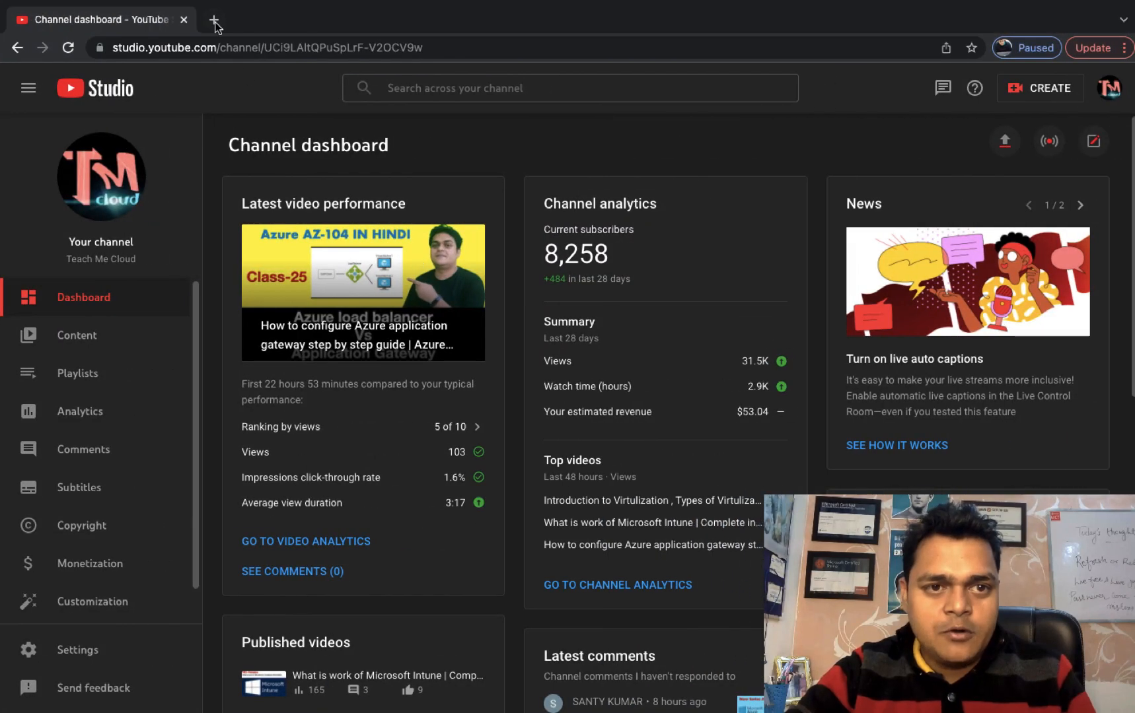
Step: Load the copied sign-in link in a new tab and sign in as IAM user 'cloud' with its password
{"action": "left_click", "coordinate": [216, 19]}
{"action": "key", "text": "super+v"}
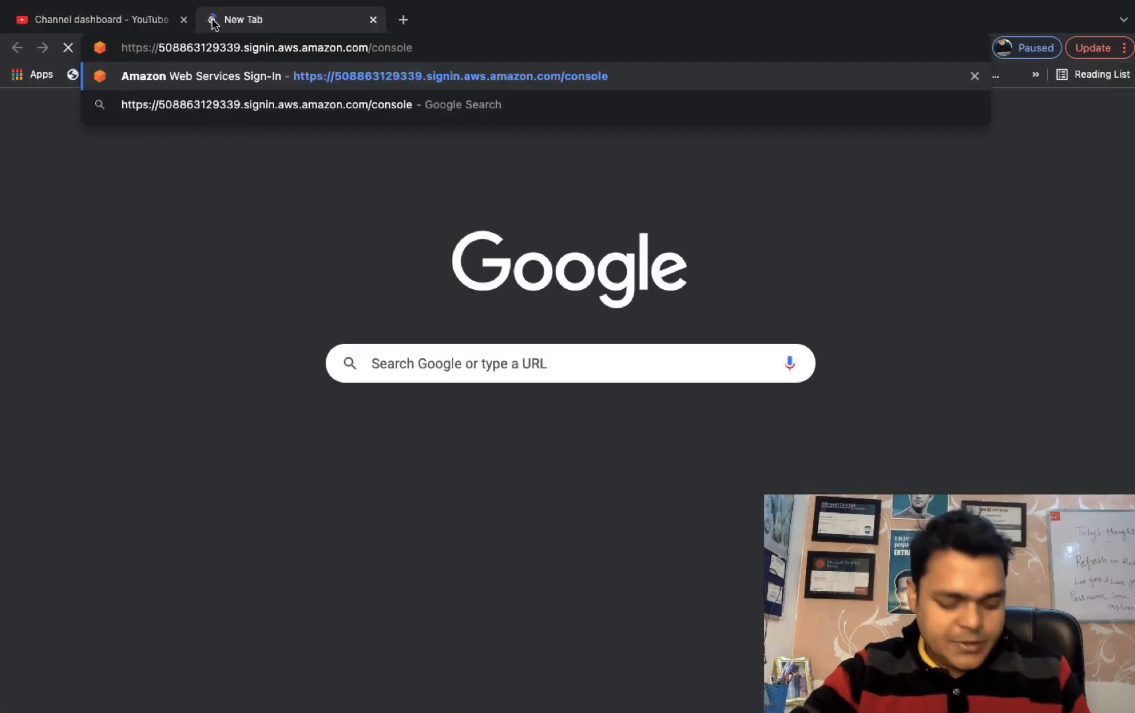
{"action": "key", "text": "Return"}
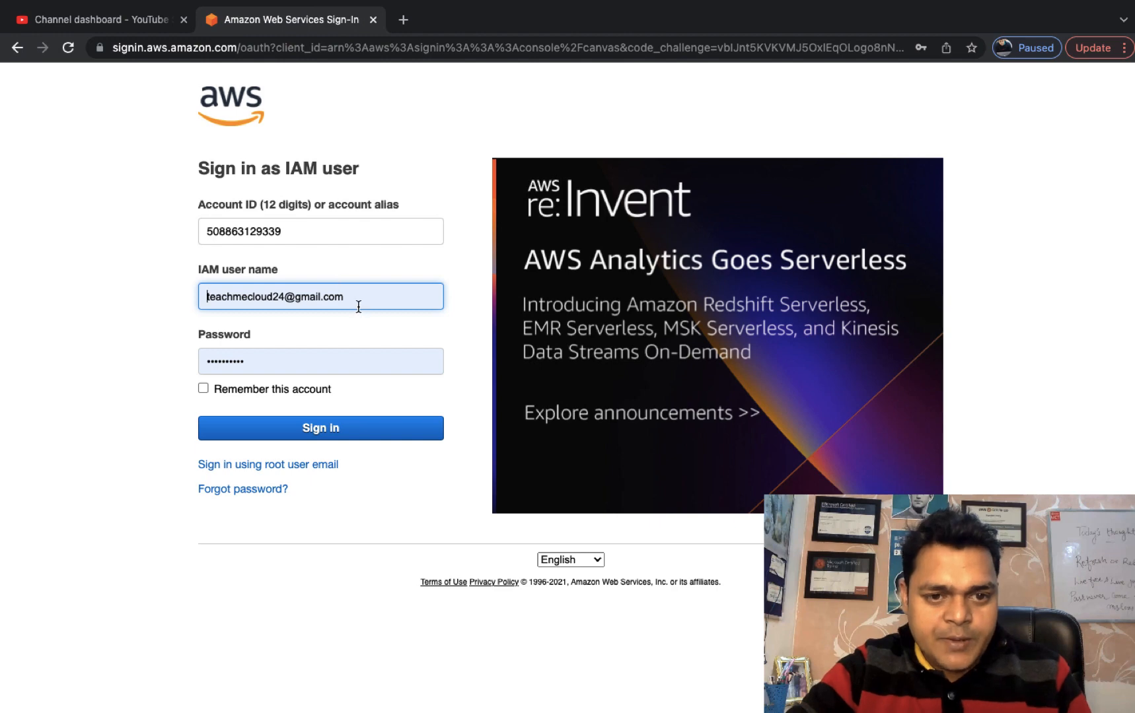
{"action": "left_click_drag", "start_coordinate": [357, 300], "coordinate": [150, 282]}
{"action": "type", "text": "cloud"}
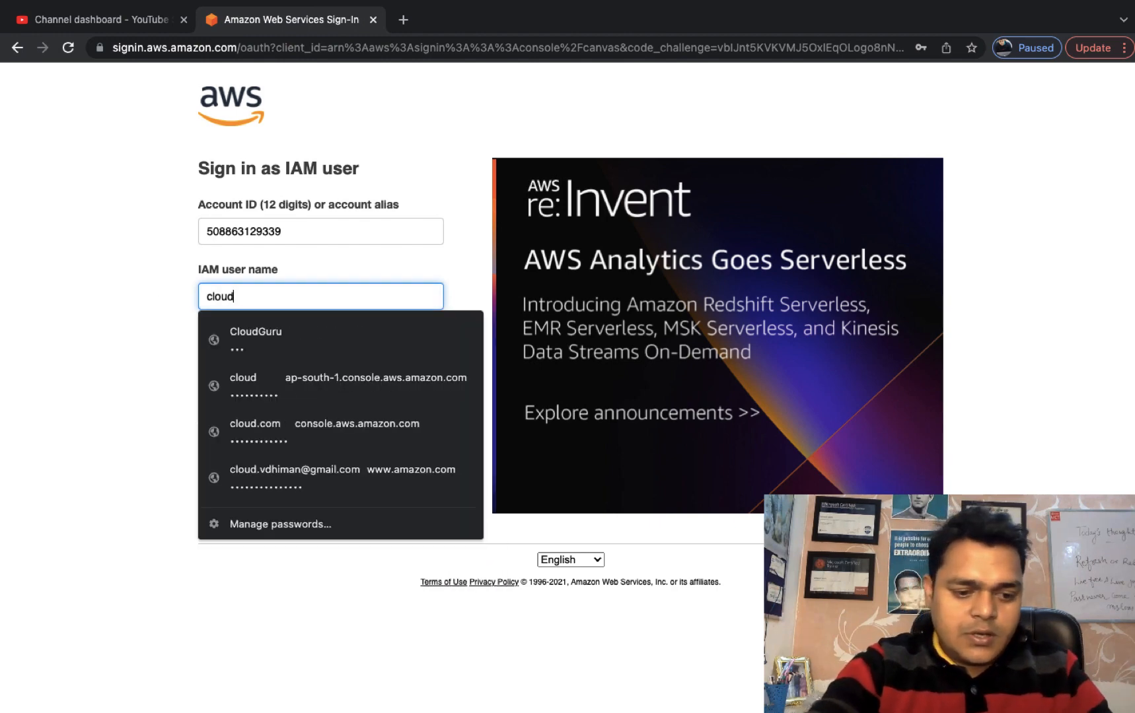
{"action": "key", "text": "Tab"}
{"action": "type", "text": "•••••••"}
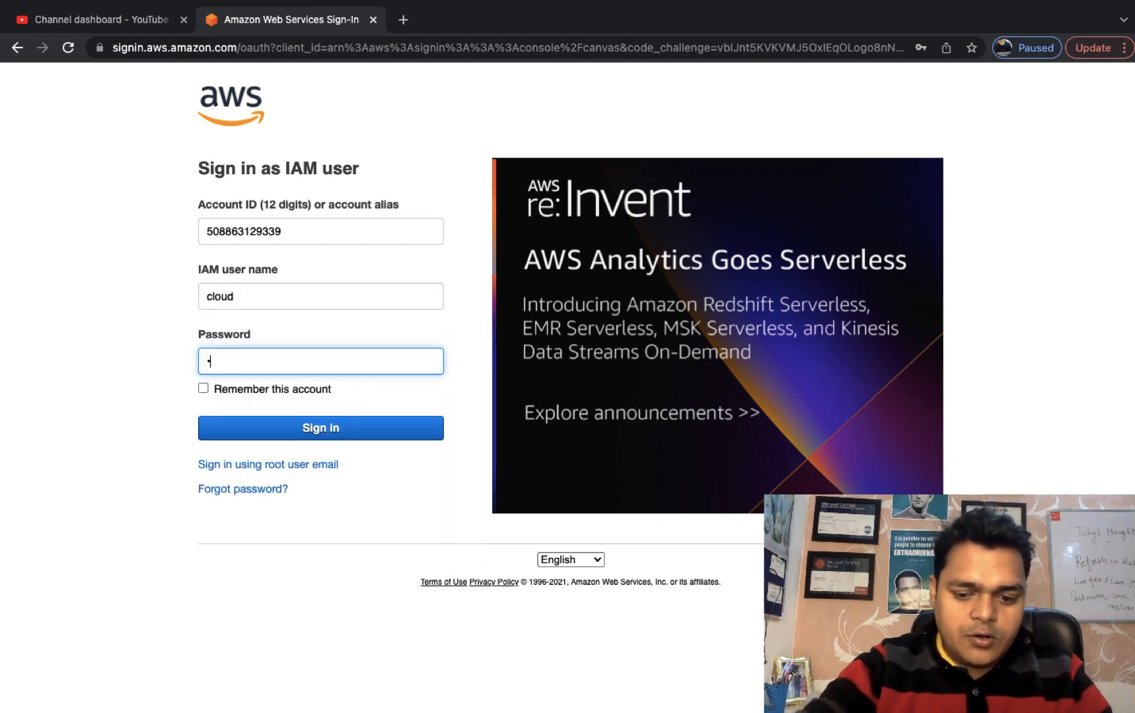
{"action": "type", "text": "•••"}
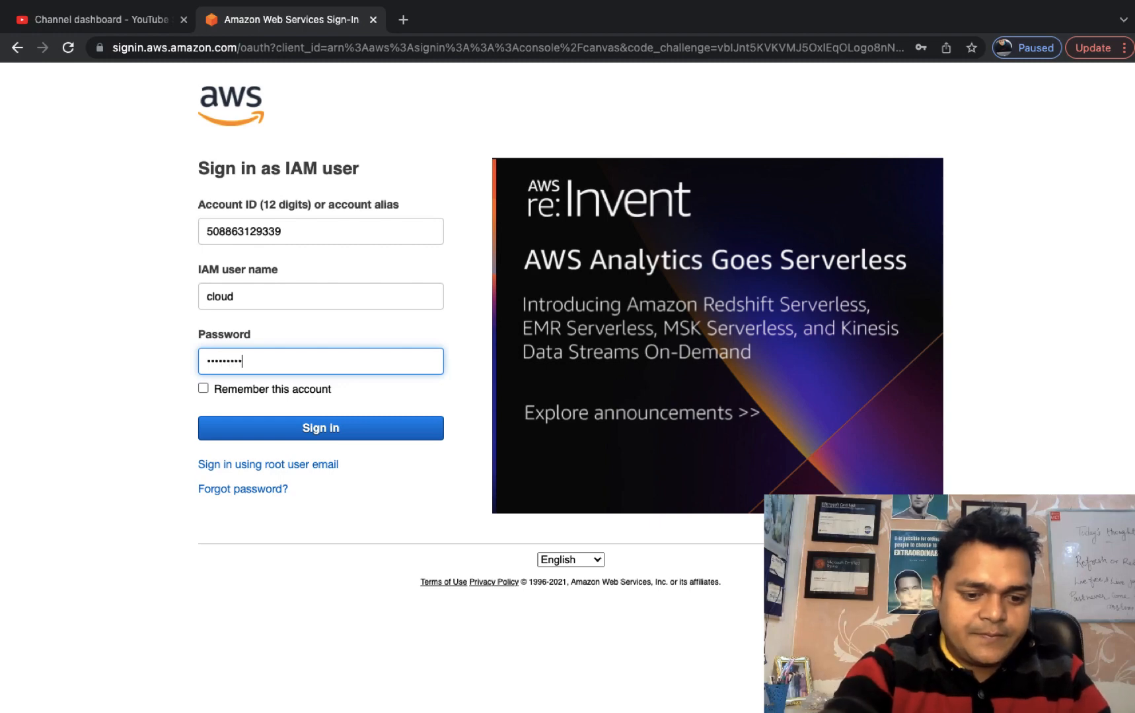
{"action": "key", "text": "Return"}
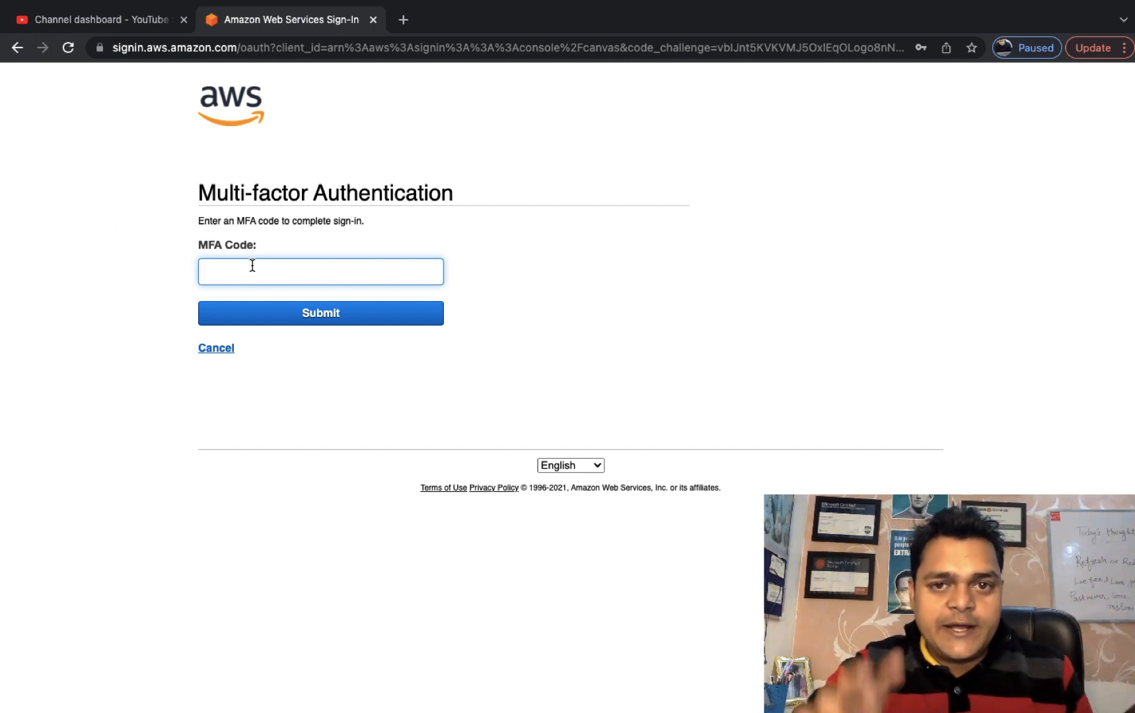
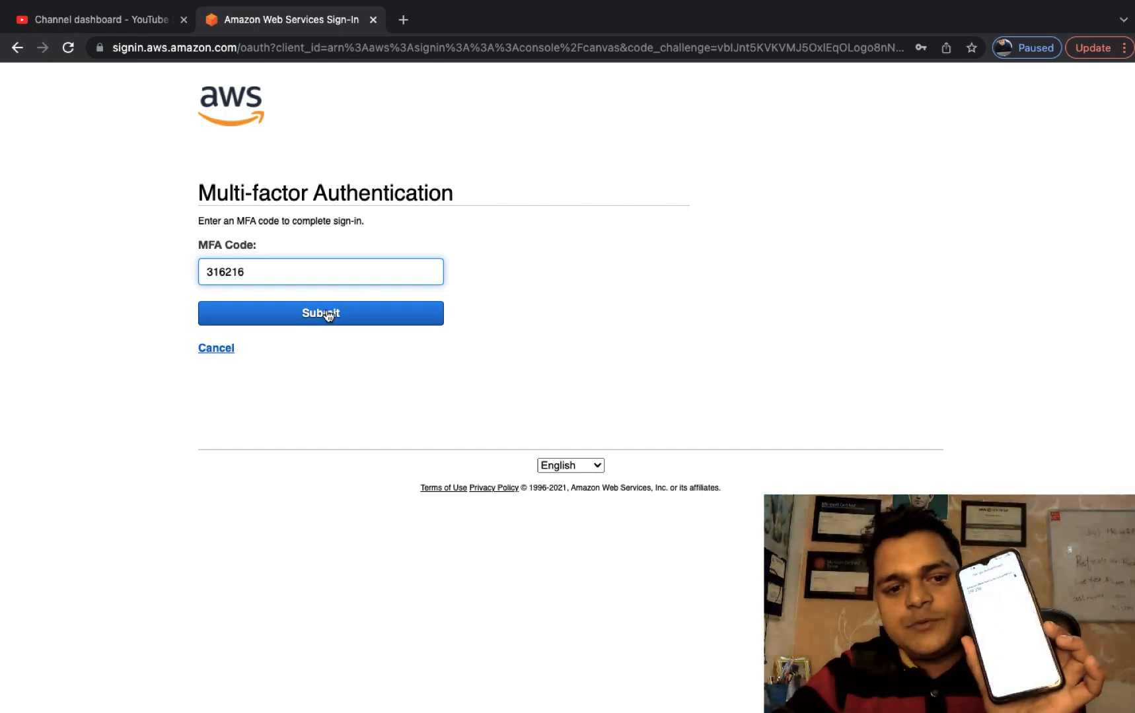
Step: Enter the six-digit authenticator code, correcting its last digit, and submit it
{"action": "left_click", "coordinate": [328, 314]}
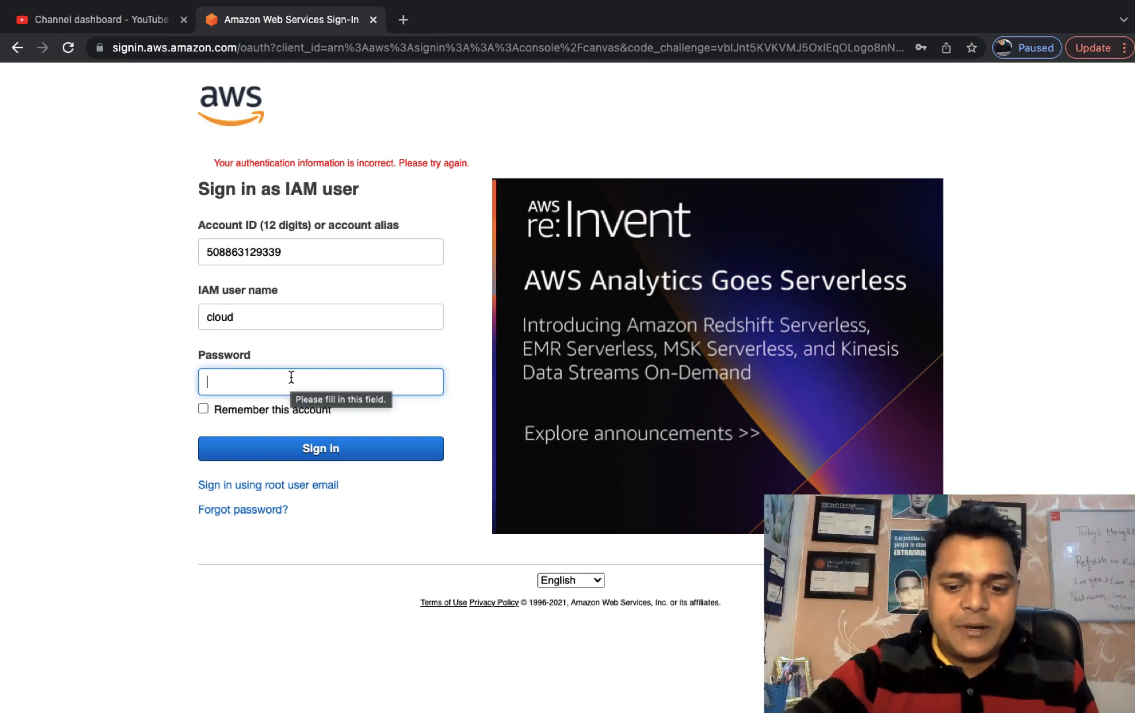
Step: Re-enter the cloud user's password to get back to the MFA code prompt
{"action": "type", "text": "••••••"}
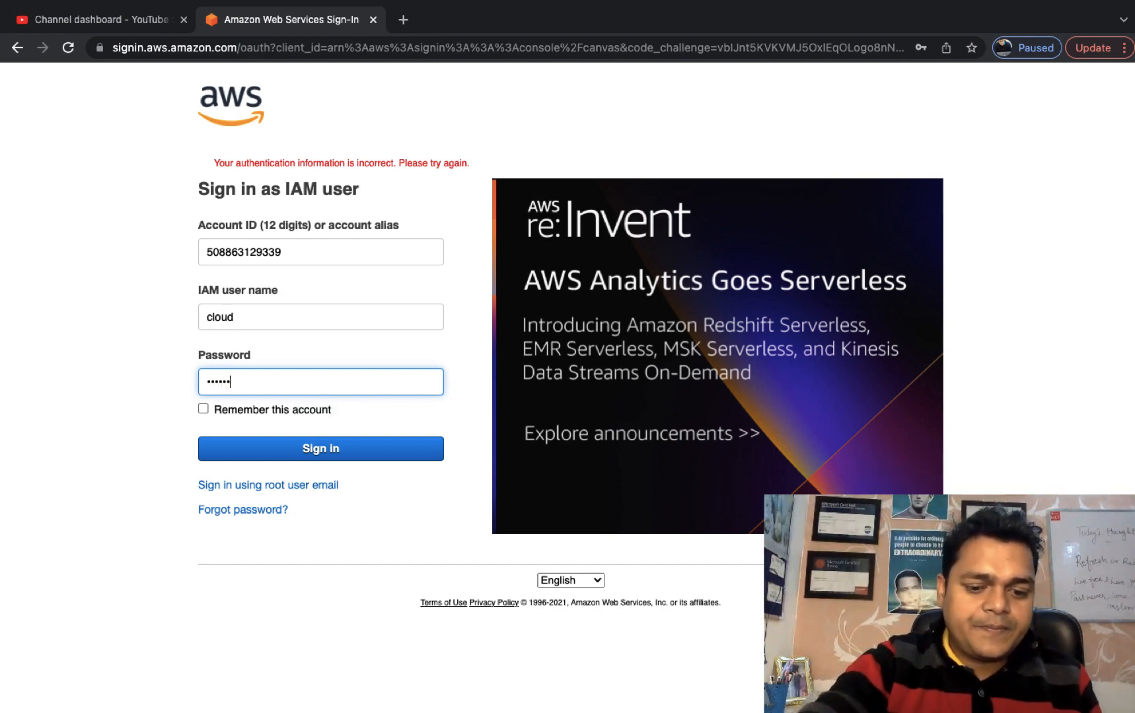
{"action": "type", "text": "•••••"}
{"action": "key", "text": "Return"}
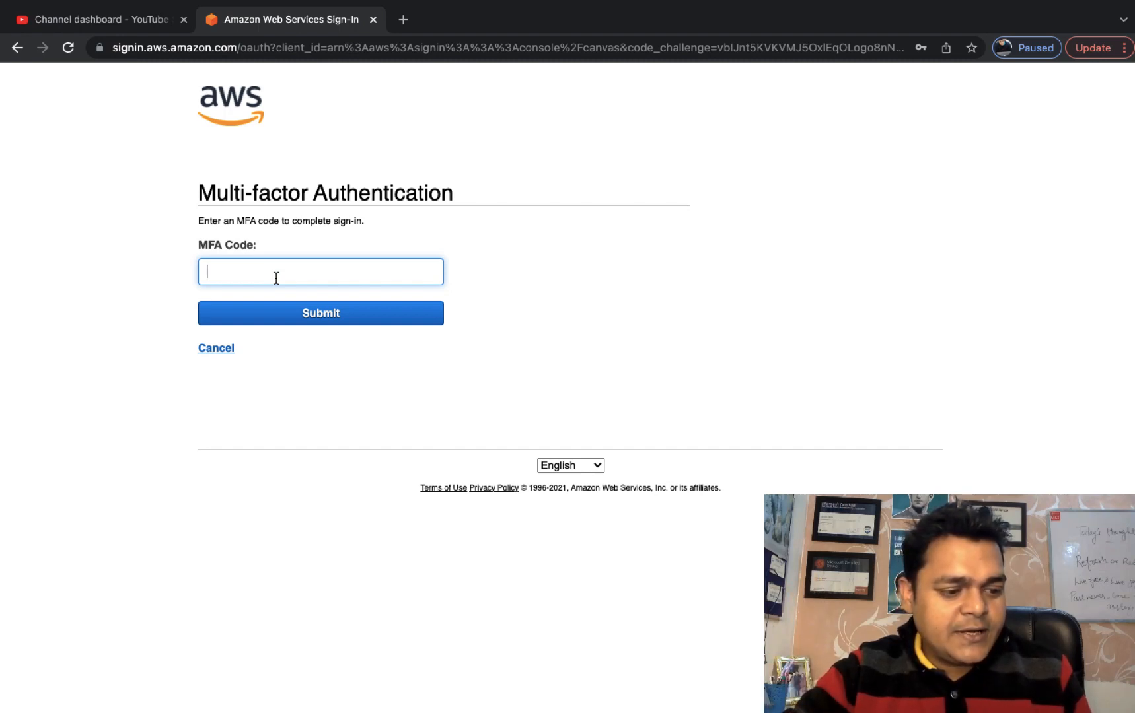
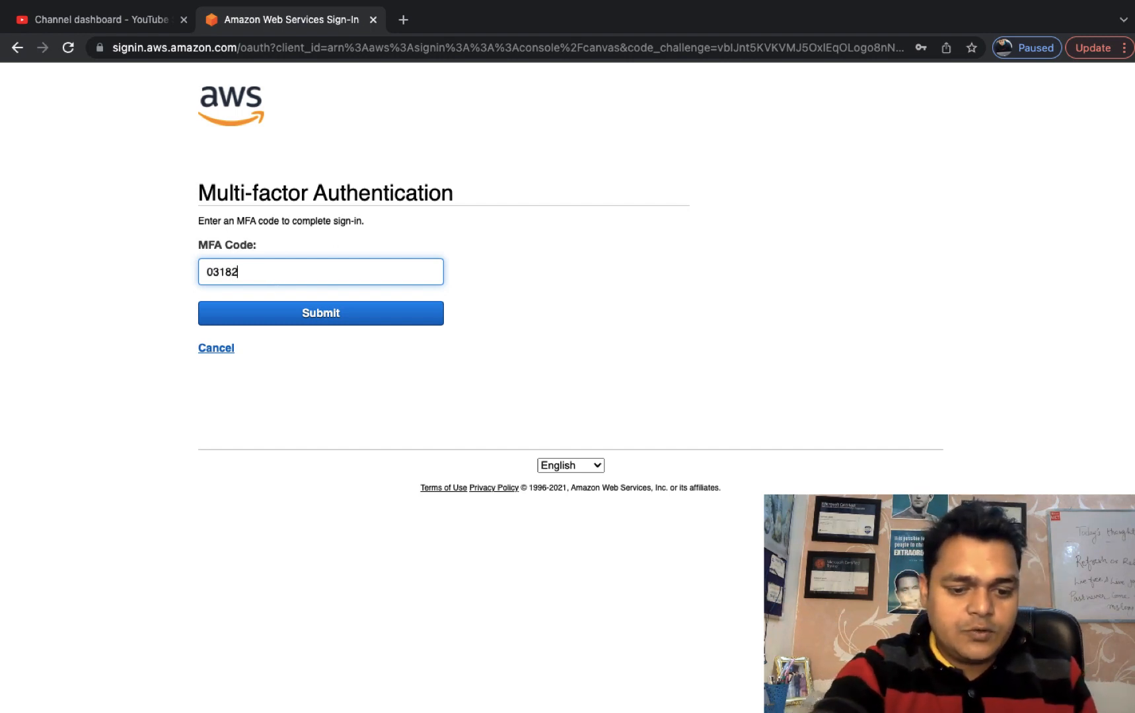
Step: Submit a fresh authenticator code to finish signing in as cloud
{"action": "left_click", "coordinate": [373, 322]}
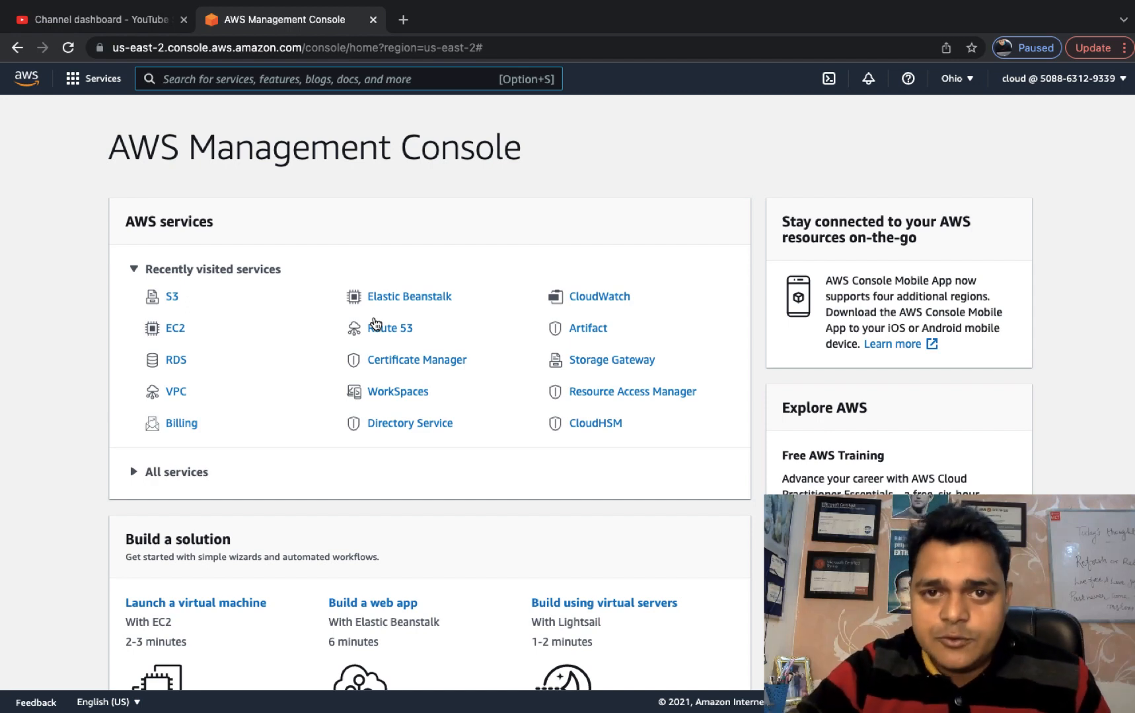
Step: Move past the IAM user summary space to the macOS desktop
{"action": "key", "text": "ctrl+Left"}
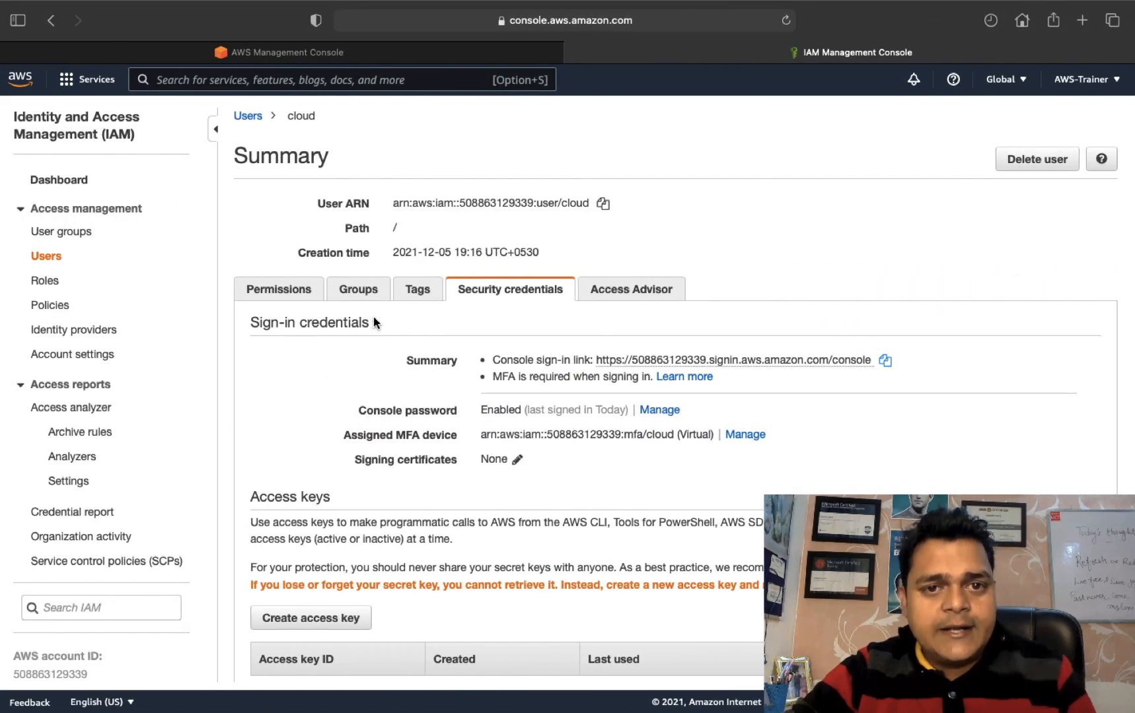
{"action": "key", "text": "ctrl+Left"}
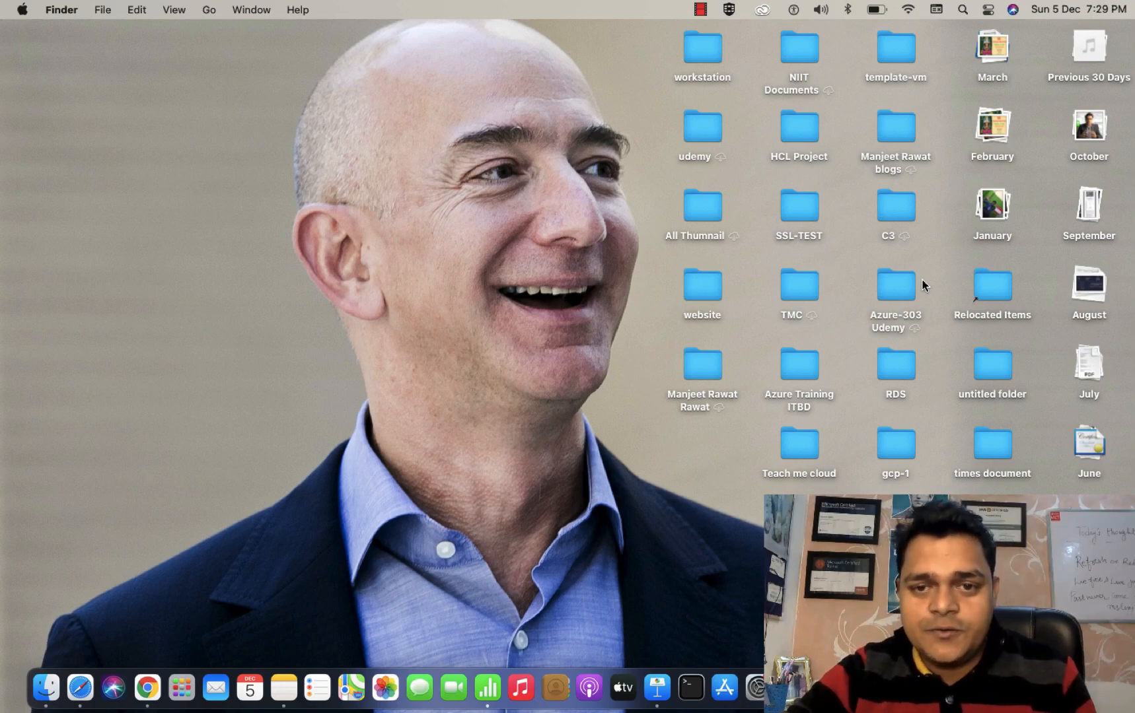
Step: Show the screen recorder's recent Untitled.cmproj projects from its Dock icon
{"action": "key", "text": "ctrl+Right"}
{"action": "key", "text": "ctrl+Left"}
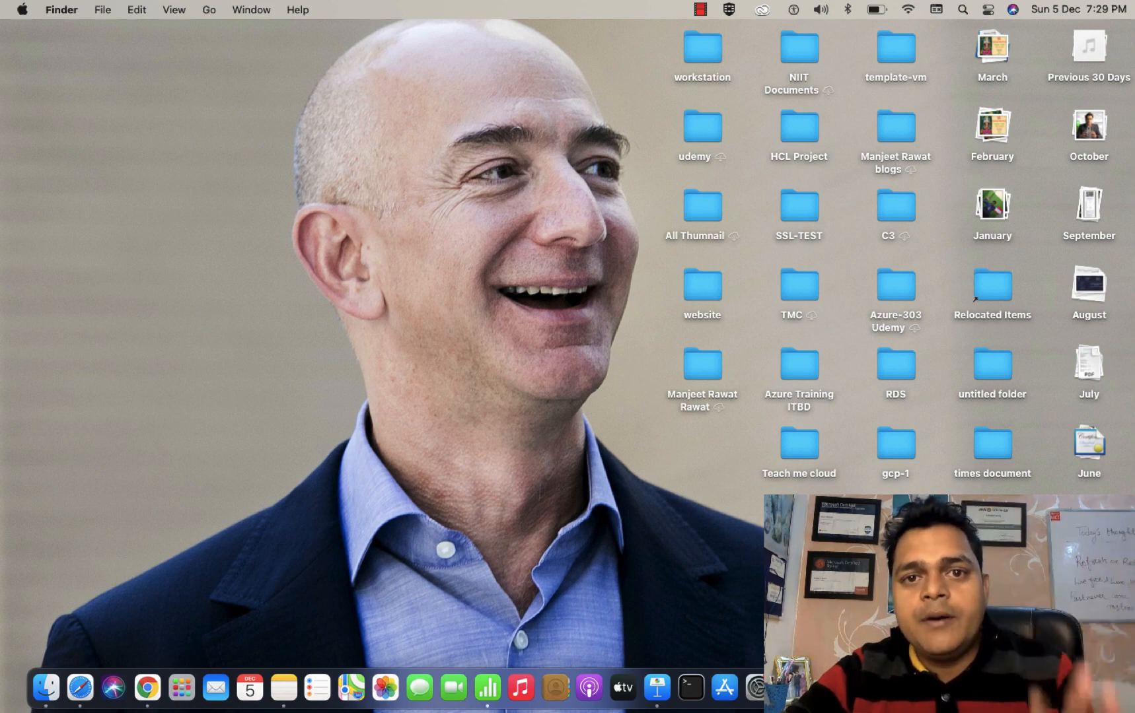
{"action": "right_click", "coordinate": [1023, 688]}
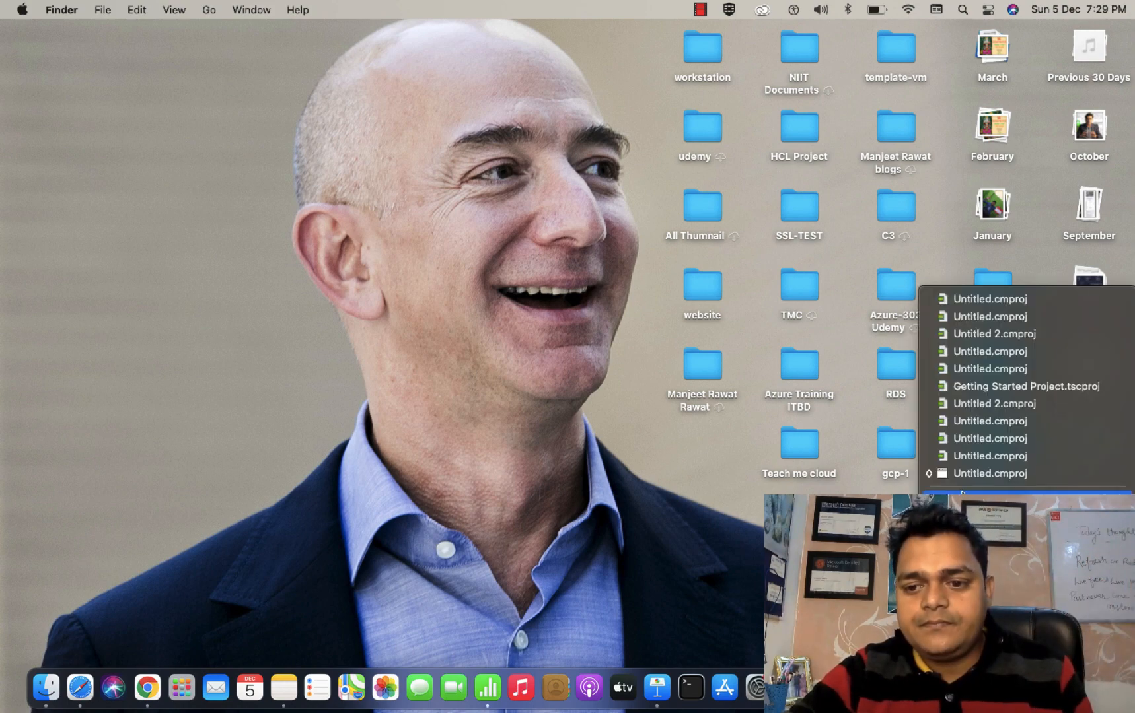